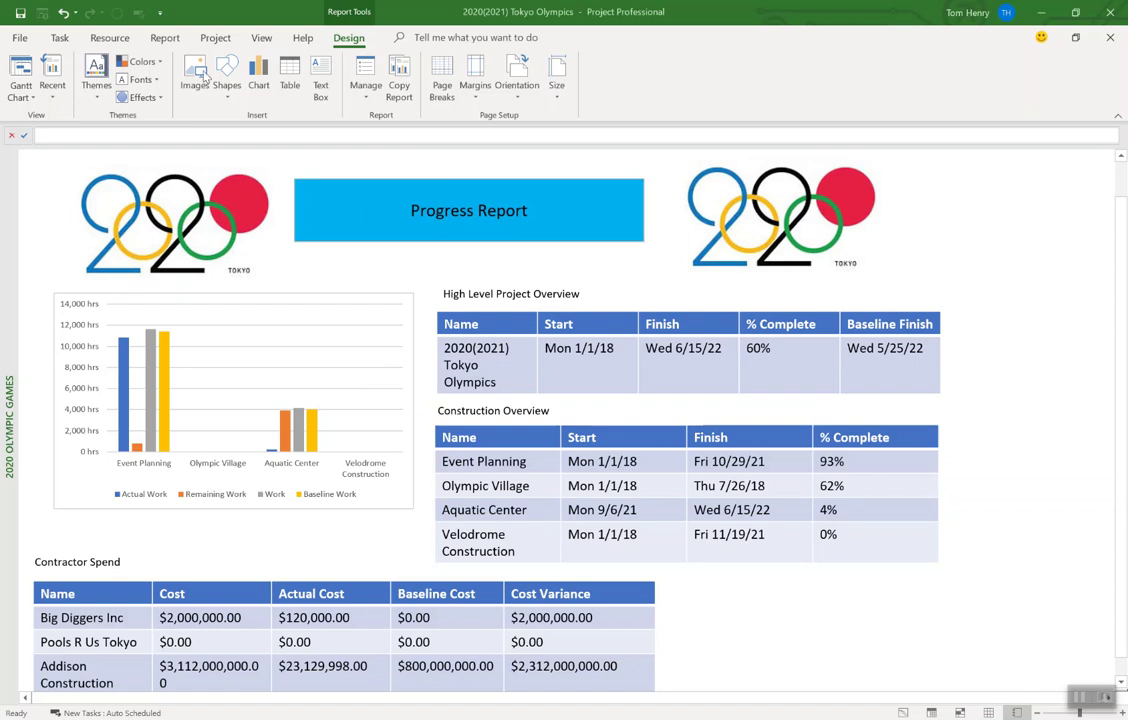
Show the Burndown dashboard from the Report tab's Dashboards list
{"action": "left_click", "coordinate": [165, 38]}
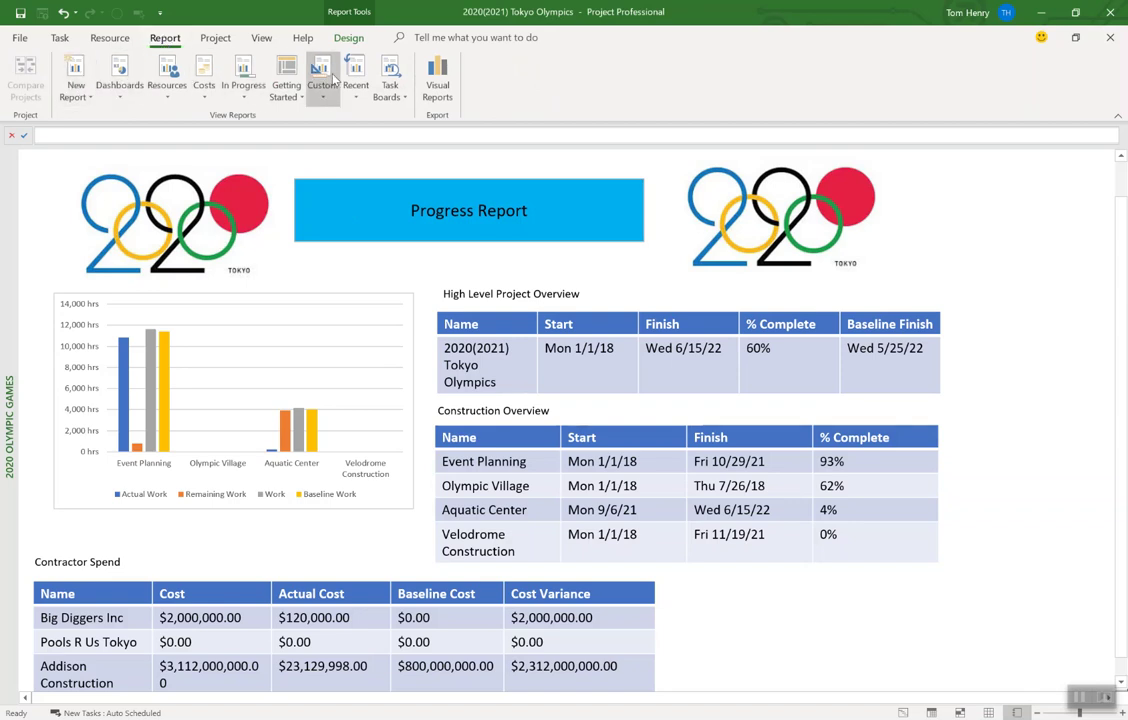
{"action": "left_click", "coordinate": [115, 85]}
{"action": "left_click", "coordinate": [126, 117]}
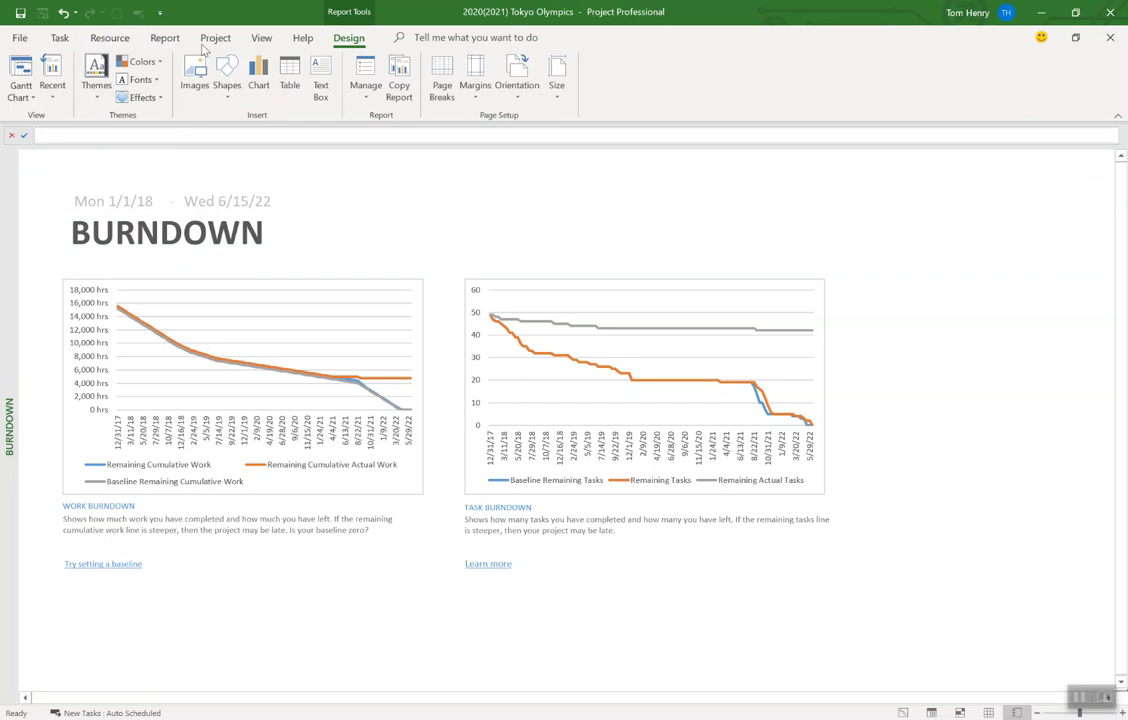
Open the Project Overview dashboard, which shows the project at 60% complete
{"action": "left_click", "coordinate": [151, 40]}
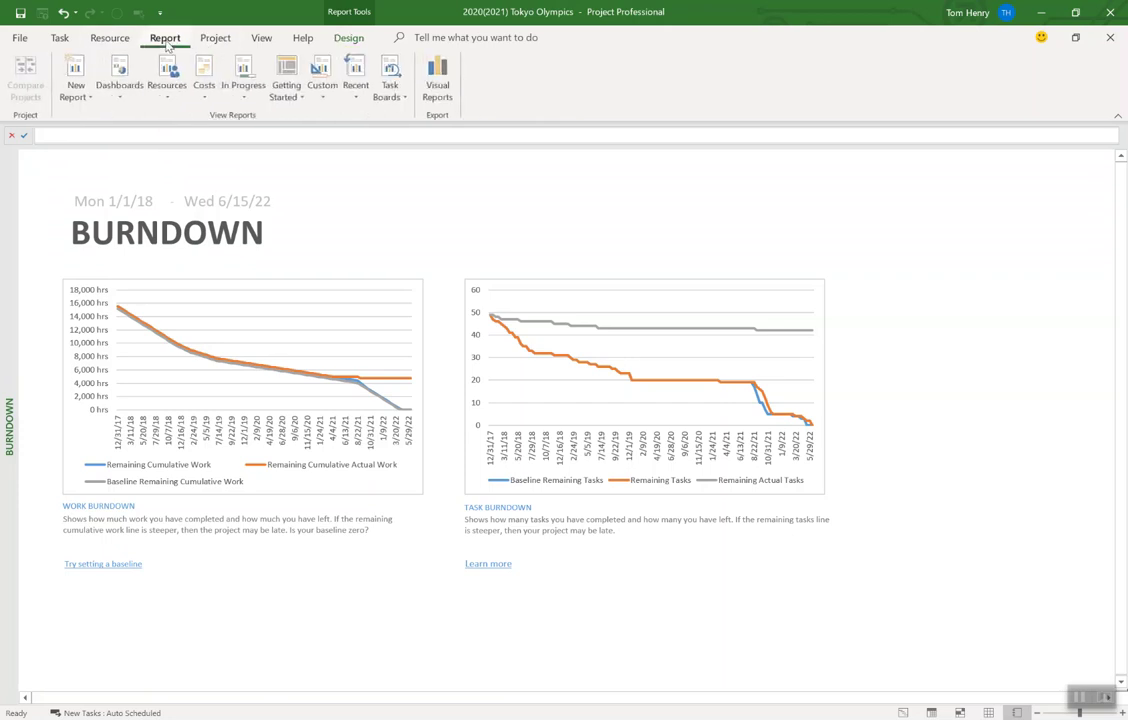
{"action": "left_click", "coordinate": [117, 78]}
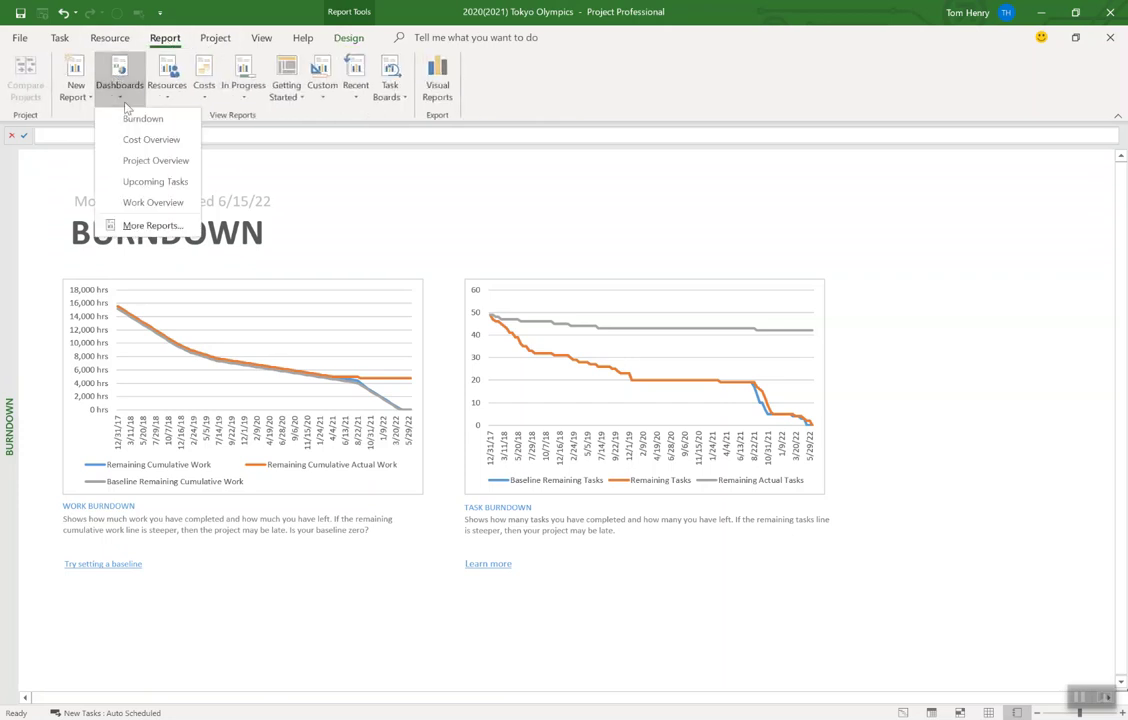
{"action": "left_click", "coordinate": [144, 162]}
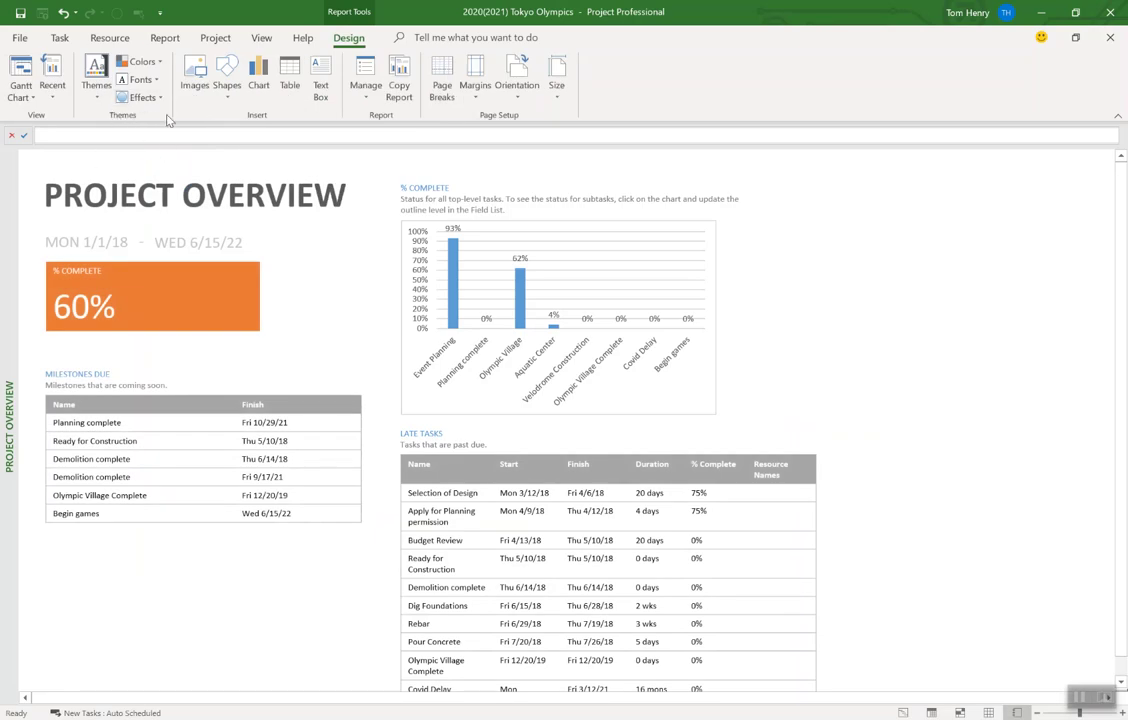
Switch to the Upcoming Tasks dashboard
{"action": "left_click", "coordinate": [172, 40]}
{"action": "left_click", "coordinate": [119, 80]}
{"action": "left_click", "coordinate": [156, 182]}
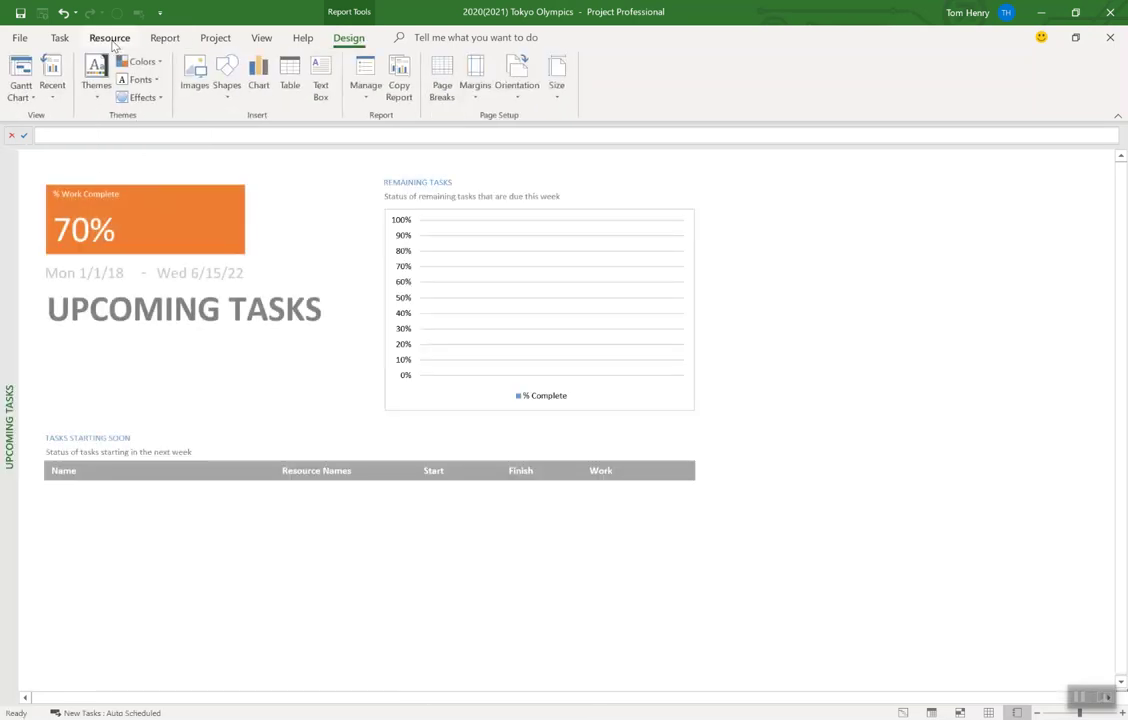
{"action": "left_click", "coordinate": [60, 38]}
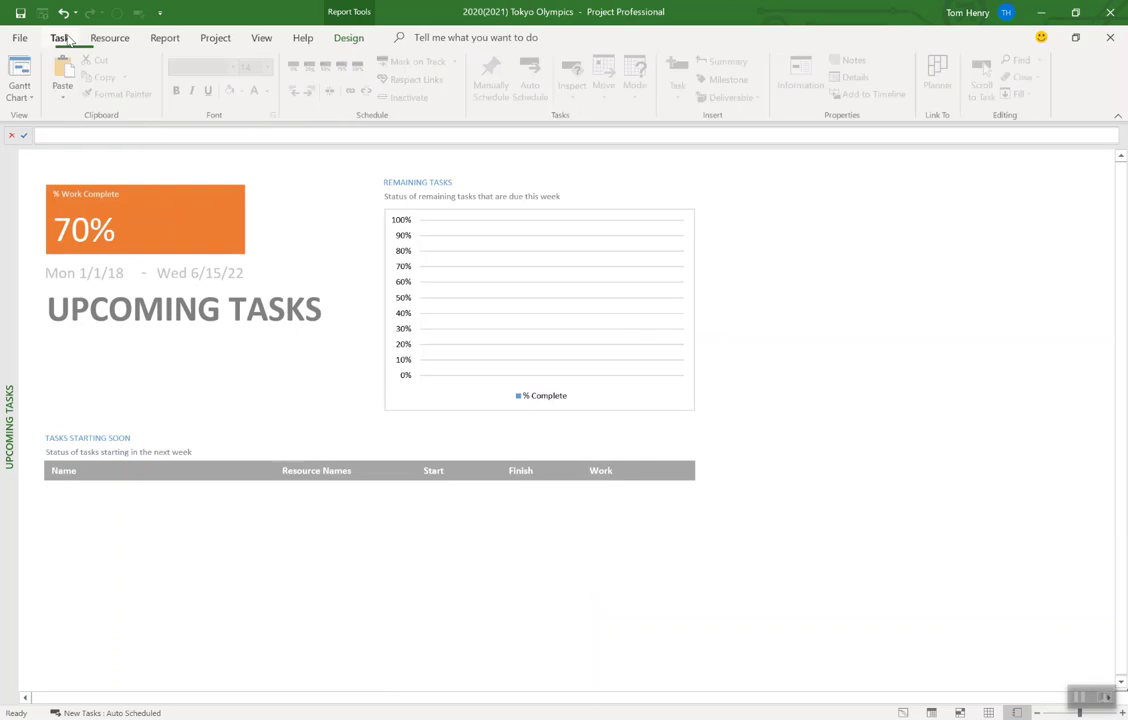
Return to the Gantt Chart and collapse or expand the Exterior Structure and Aquatic Center summaries
{"action": "left_click", "coordinate": [20, 75]}
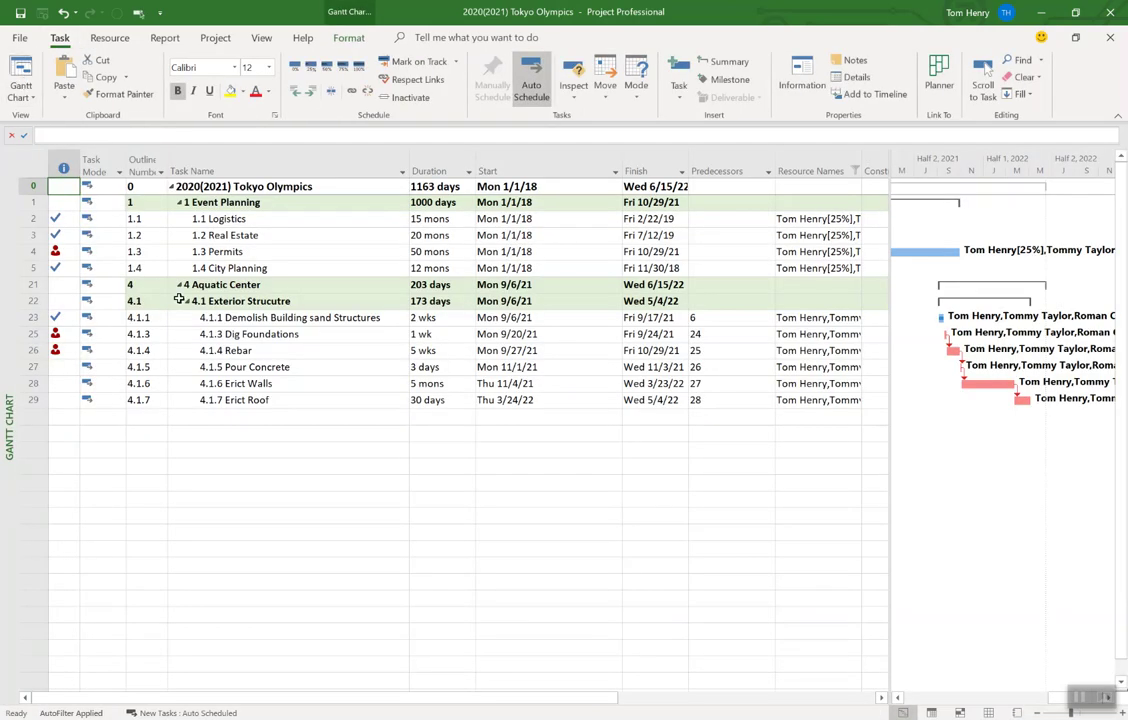
{"action": "left_click", "coordinate": [20, 70]}
{"action": "left_click", "coordinate": [186, 301]}
{"action": "left_click", "coordinate": [184, 301]}
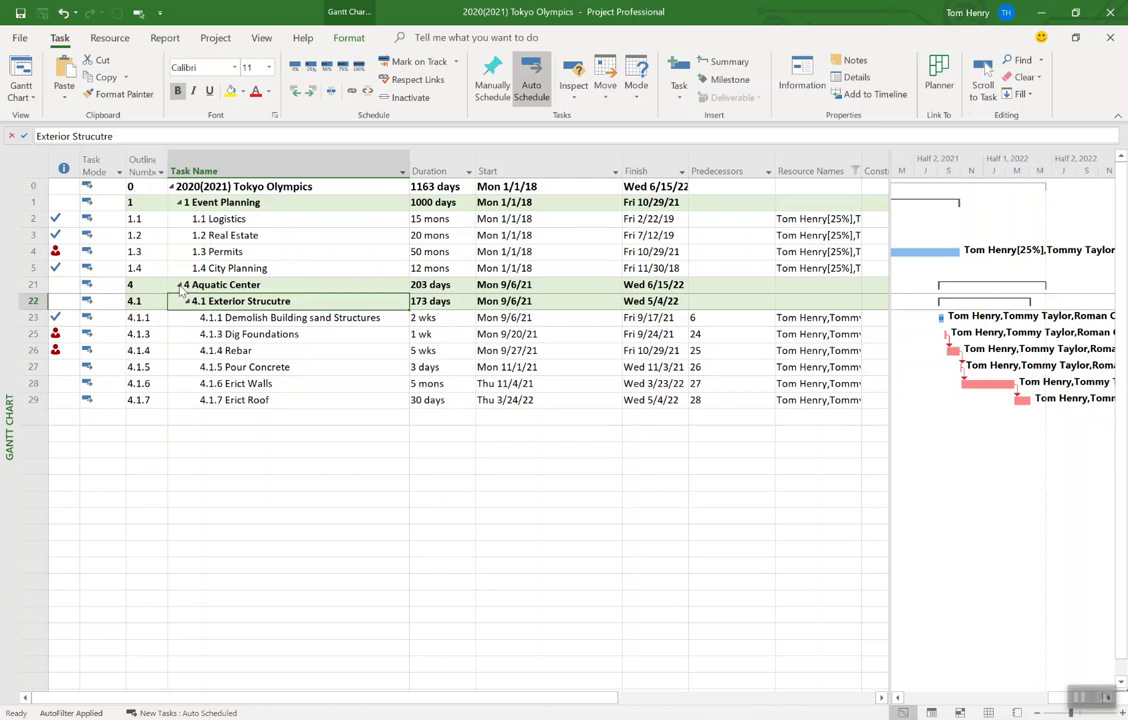
{"action": "left_click", "coordinate": [180, 285]}
{"action": "left_click", "coordinate": [180, 286]}
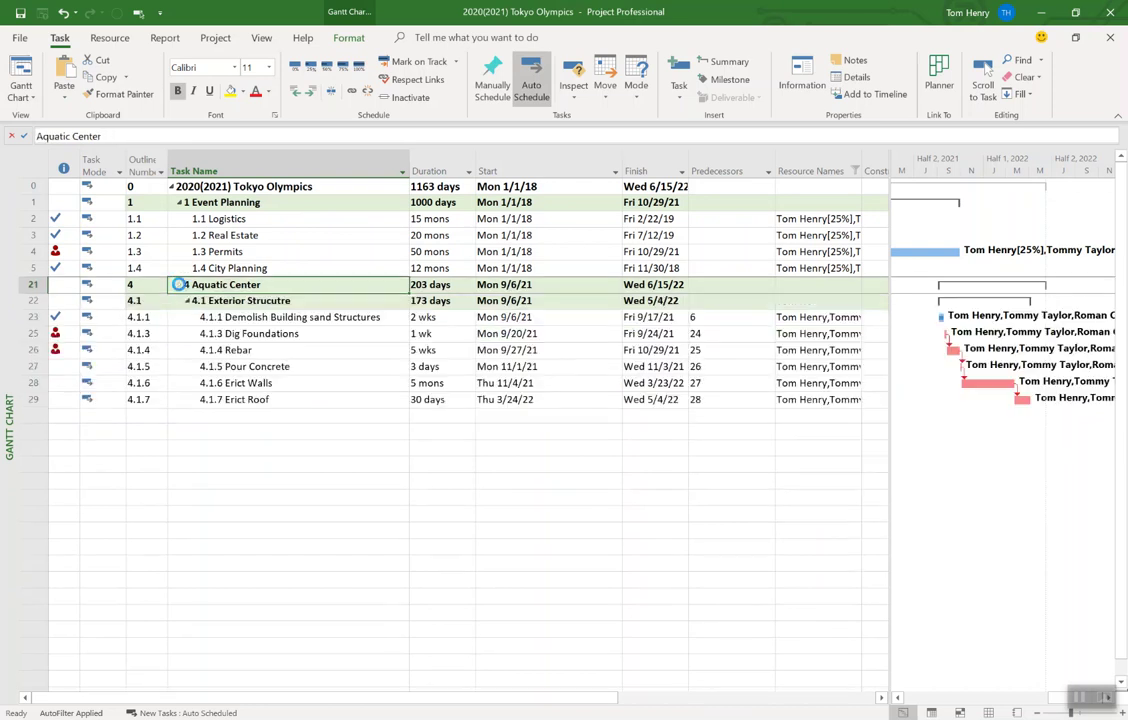
{"action": "left_click", "coordinate": [228, 220]}
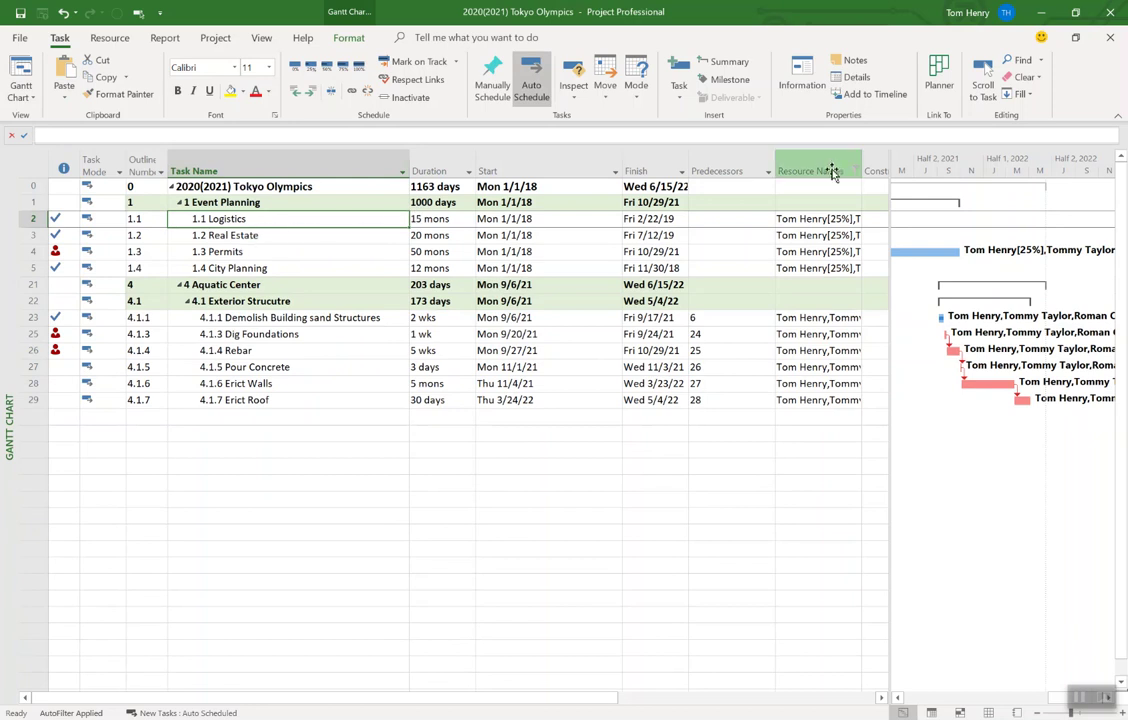
Clear the Resource Names filter with (Select All) so every task is listed
{"action": "left_click", "coordinate": [831, 171]}
{"action": "left_click", "coordinate": [855, 170]}
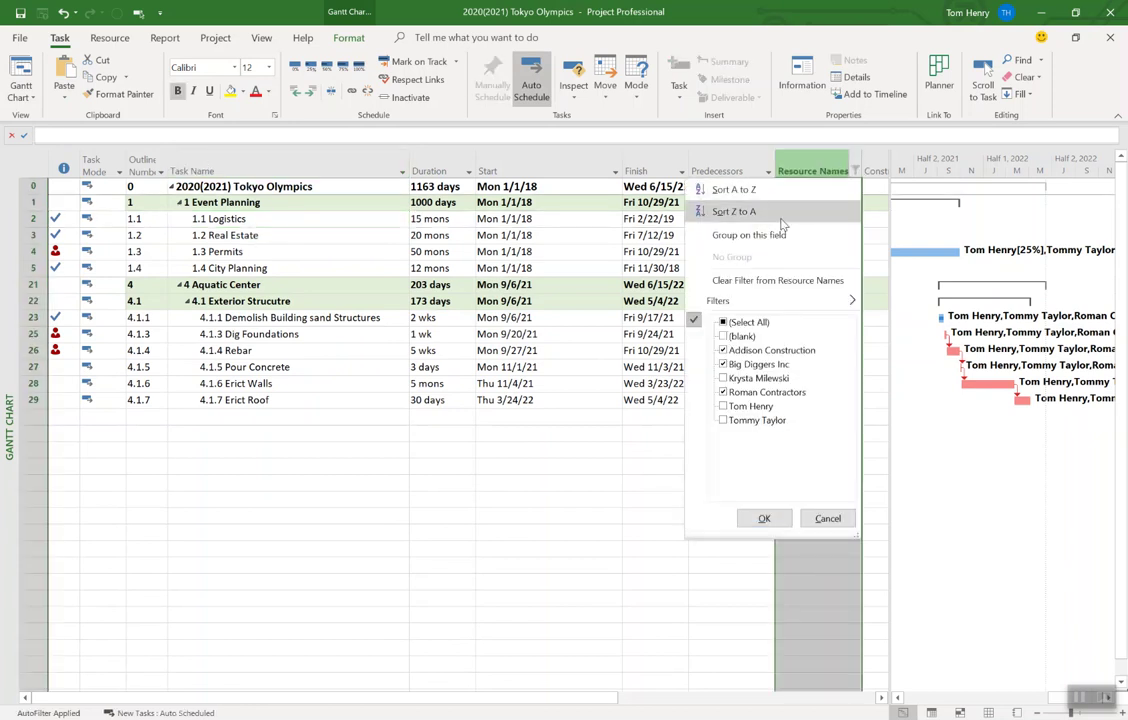
{"action": "left_click", "coordinate": [766, 519]}
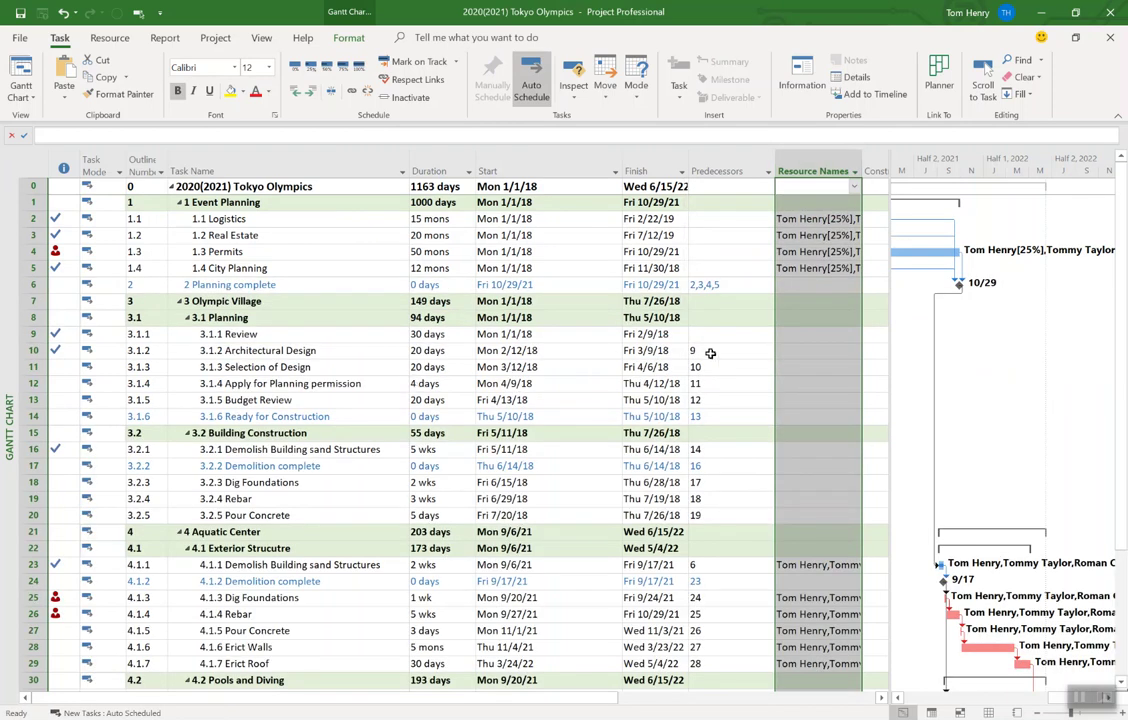
{"action": "scroll", "coordinate": [374, 378], "scroll_direction": "down", "scroll_amount": 5}
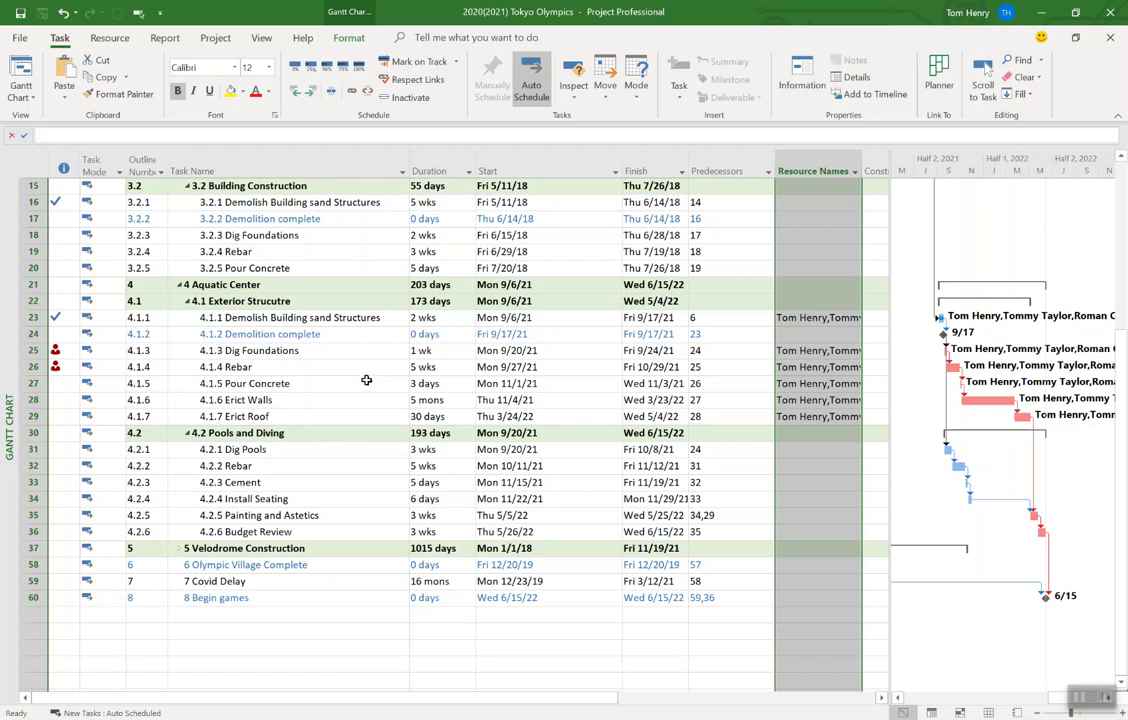
{"action": "scroll", "coordinate": [274, 323], "scroll_direction": "up", "scroll_amount": 1}
{"action": "scroll", "coordinate": [274, 323], "scroll_direction": "up", "scroll_amount": 3}
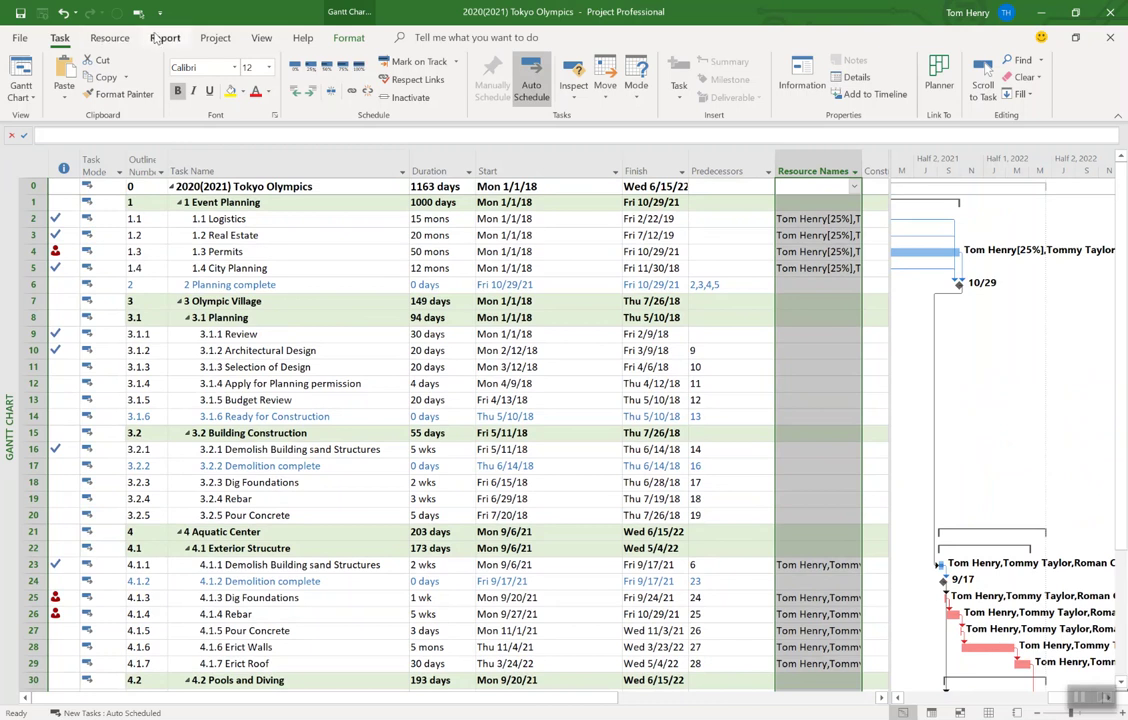
{"action": "left_click", "coordinate": [157, 38]}
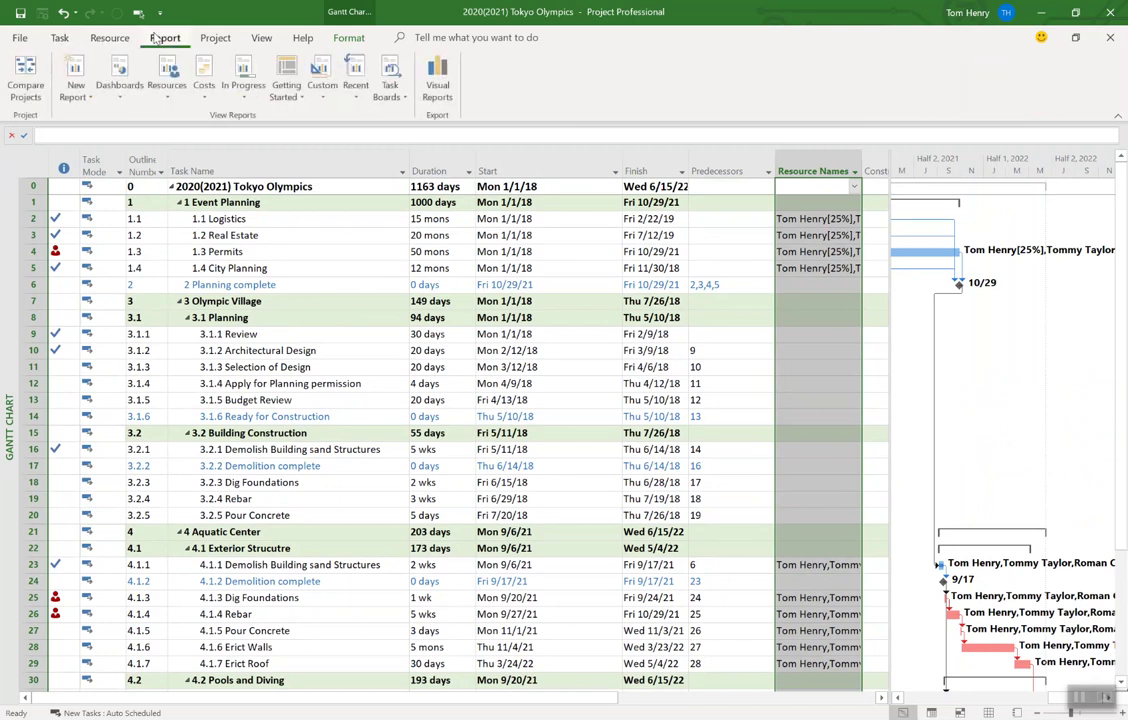
Open the '2020 Olympic games' report from the Custom reports list
{"action": "left_click", "coordinate": [322, 82]}
{"action": "left_click", "coordinate": [352, 119]}
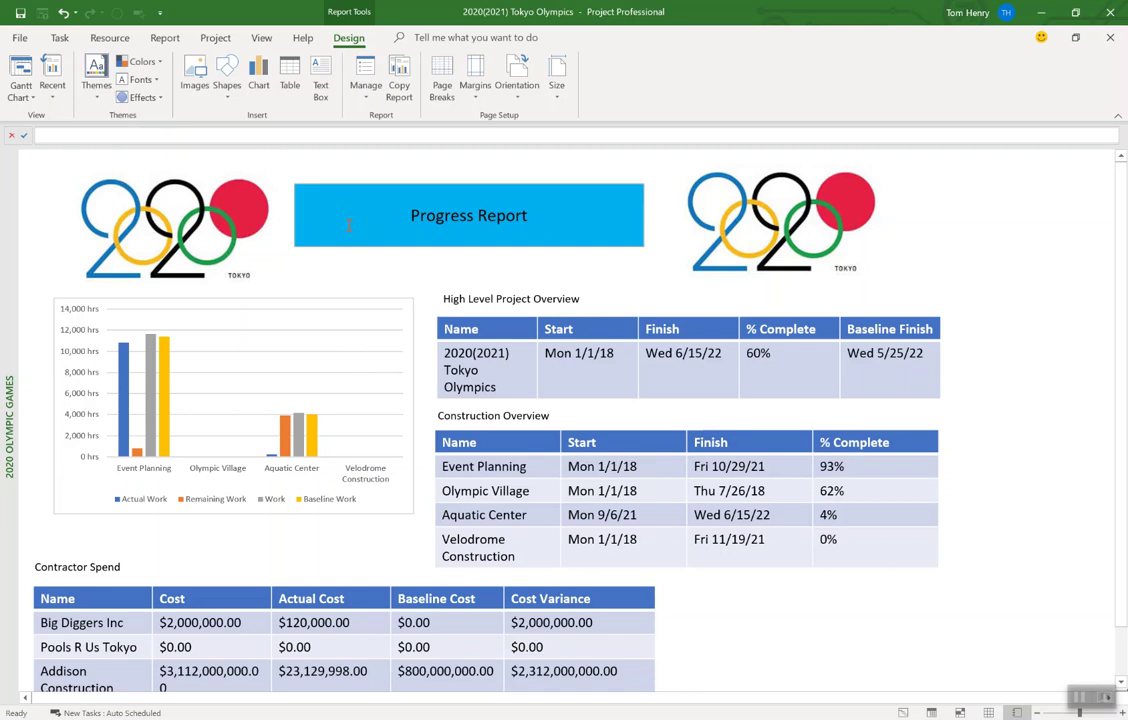
Add a new Blank report and name it 'Tokyo Report'
{"action": "left_click", "coordinate": [158, 38]}
{"action": "left_click", "coordinate": [75, 96]}
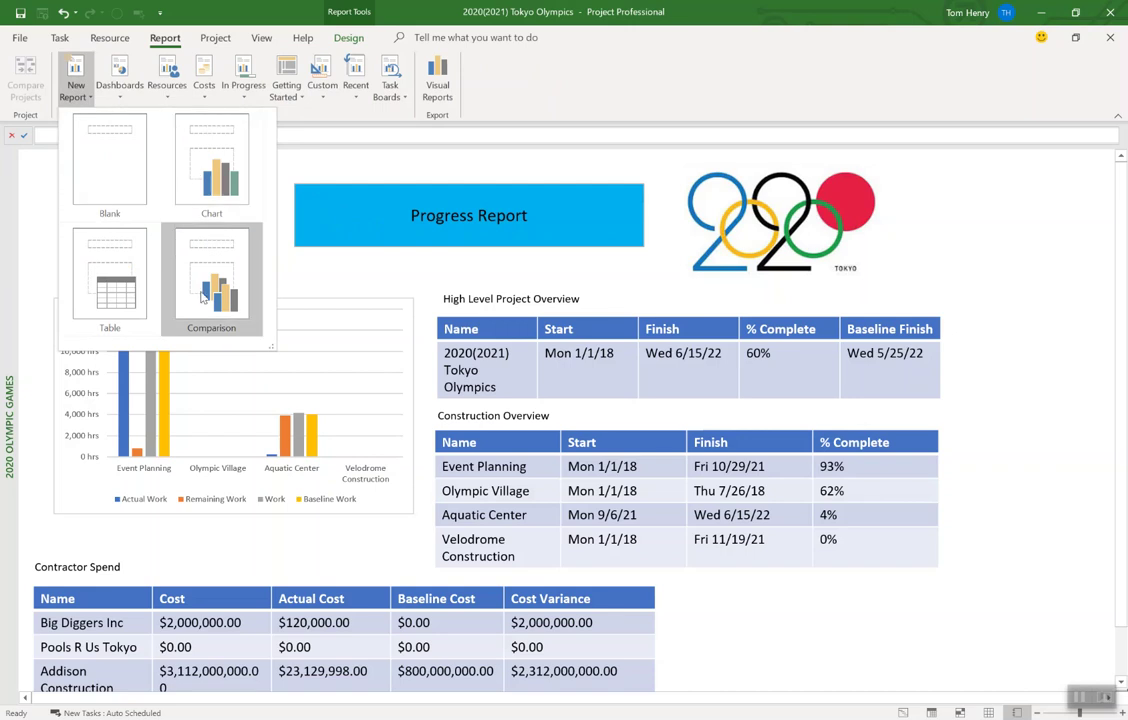
{"action": "left_click", "coordinate": [113, 188]}
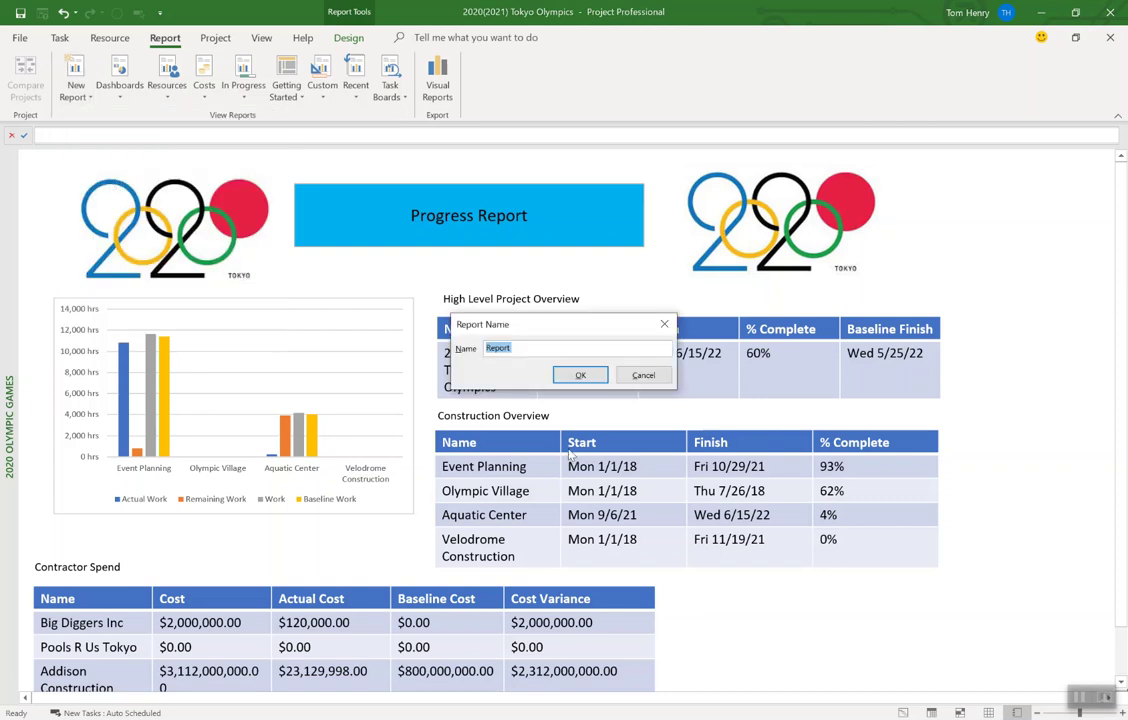
{"action": "type", "text": "Tokyo Report"}
{"action": "left_click", "coordinate": [580, 376]}
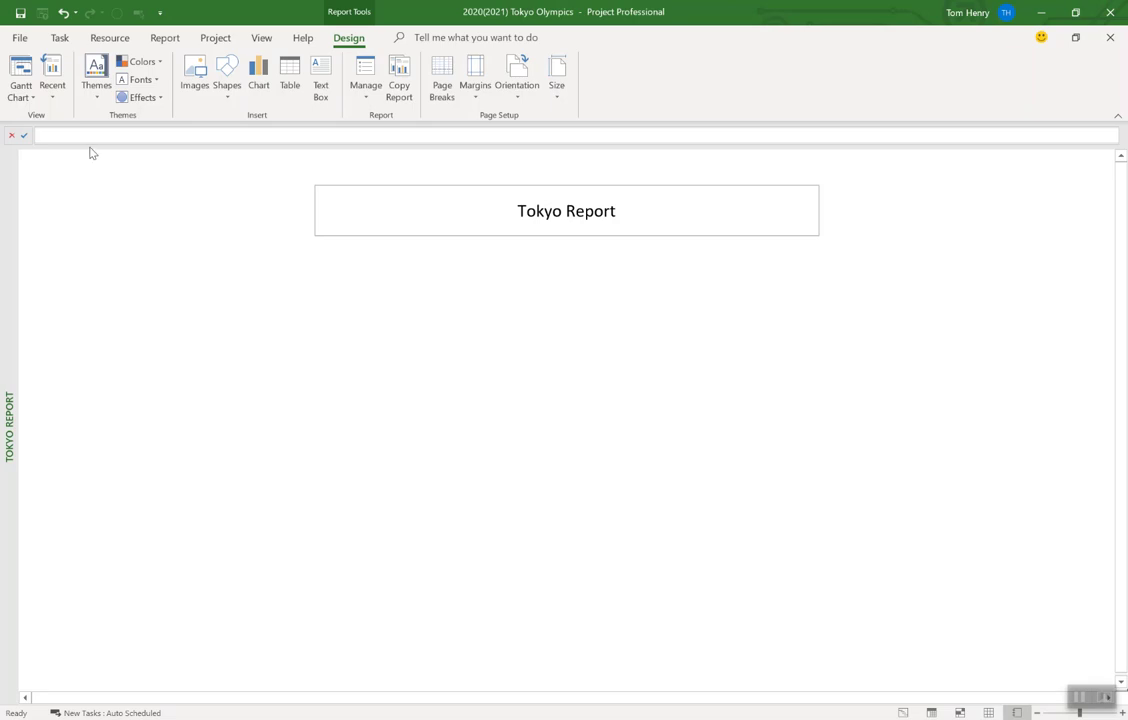
Shift the 'Tokyo Report' title box slightly to the left on the page
{"action": "left_click", "coordinate": [410, 209]}
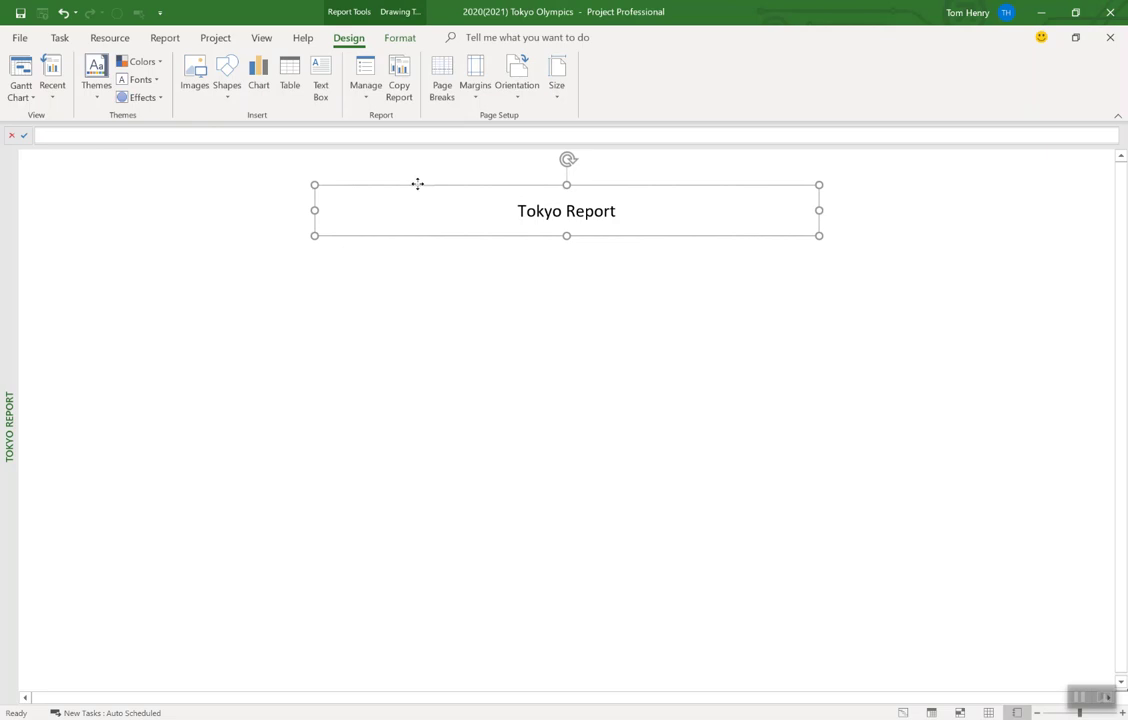
{"action": "left_click_drag", "start_coordinate": [415, 184], "coordinate": [367, 189]}
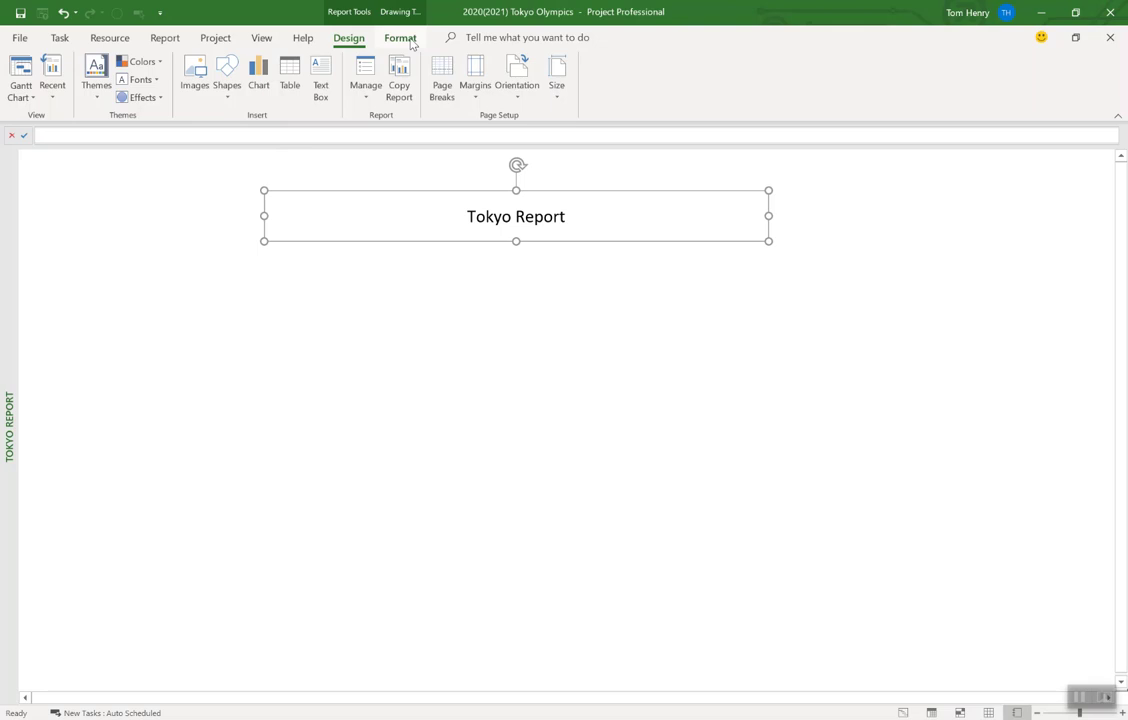
{"action": "left_click", "coordinate": [411, 43]}
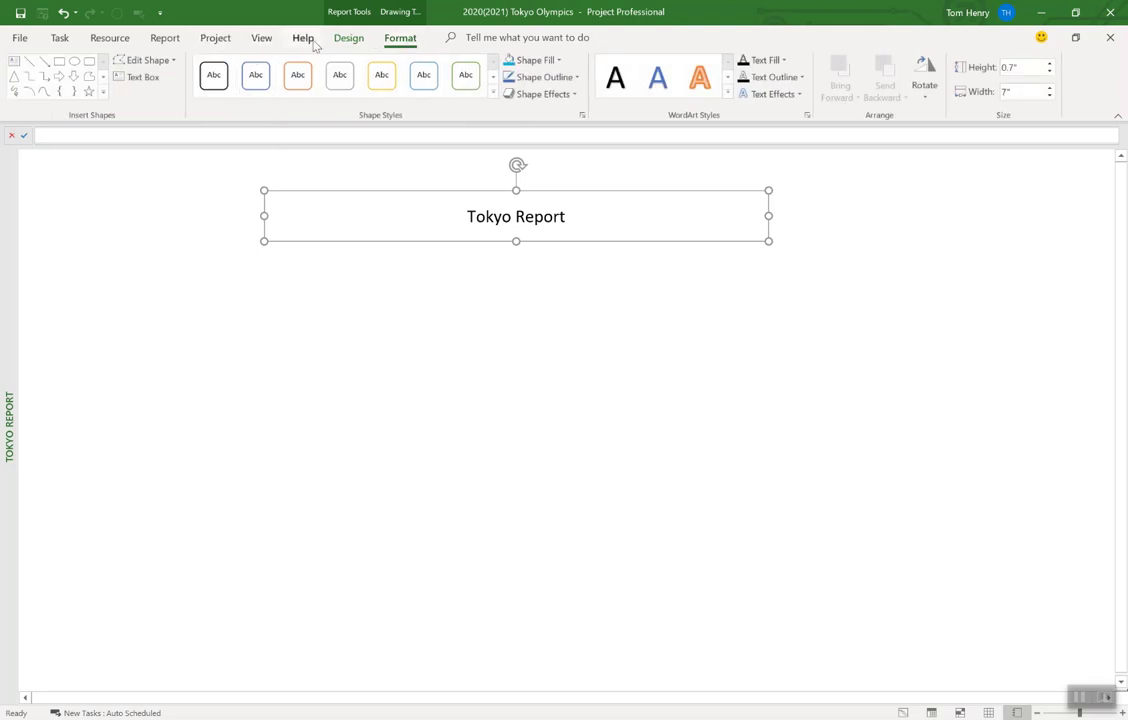
{"action": "left_click", "coordinate": [349, 43]}
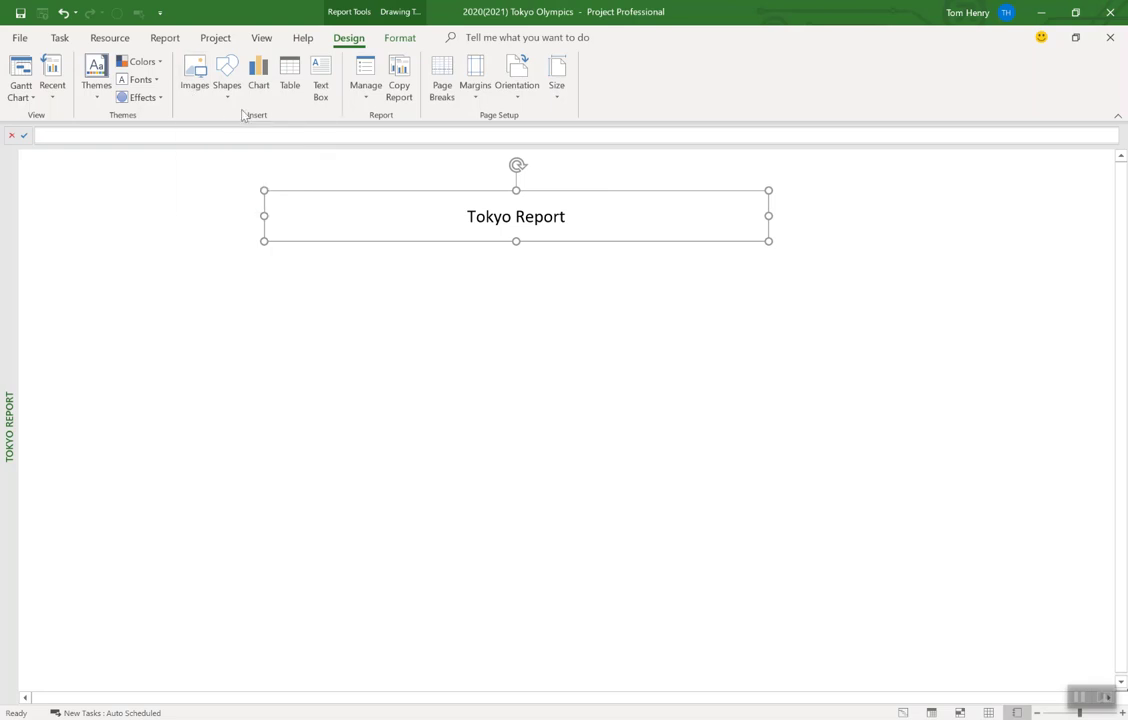
Insert the 2020 logo picture from the Desktop and drag it to the top-left corner
{"action": "left_click", "coordinate": [198, 92]}
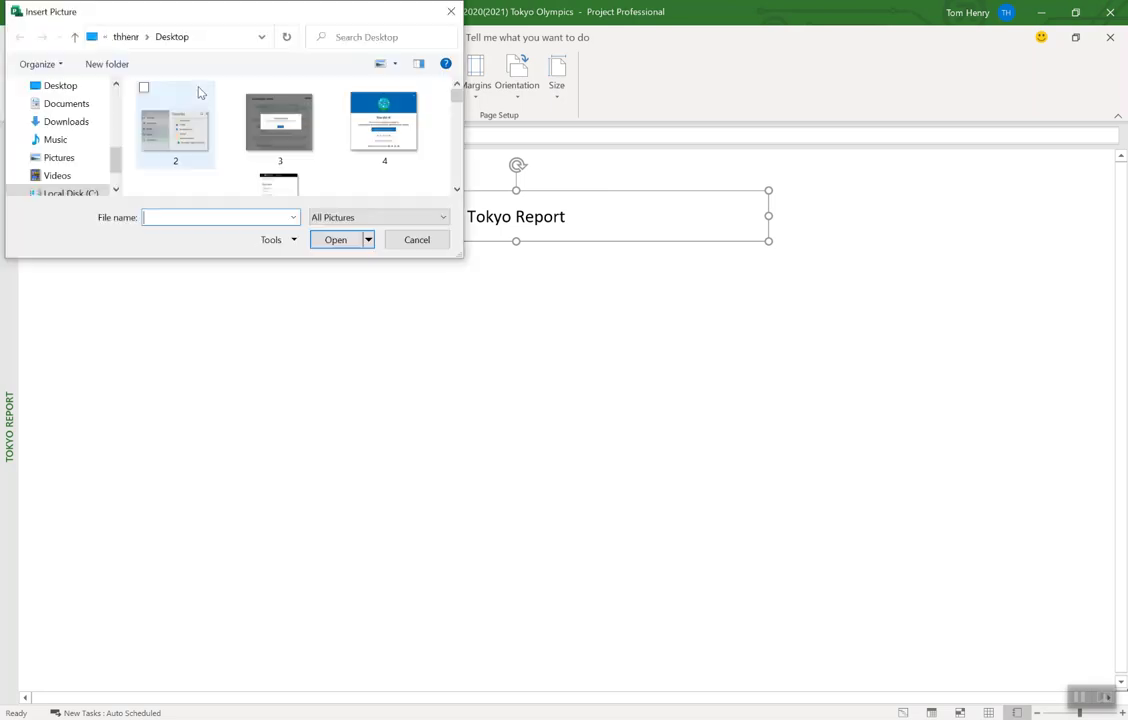
{"action": "left_click", "coordinate": [80, 87]}
{"action": "left_click", "coordinate": [158, 141]}
{"action": "left_click", "coordinate": [335, 240]}
{"action": "left_click_drag", "start_coordinate": [391, 366], "coordinate": [51, 184]}
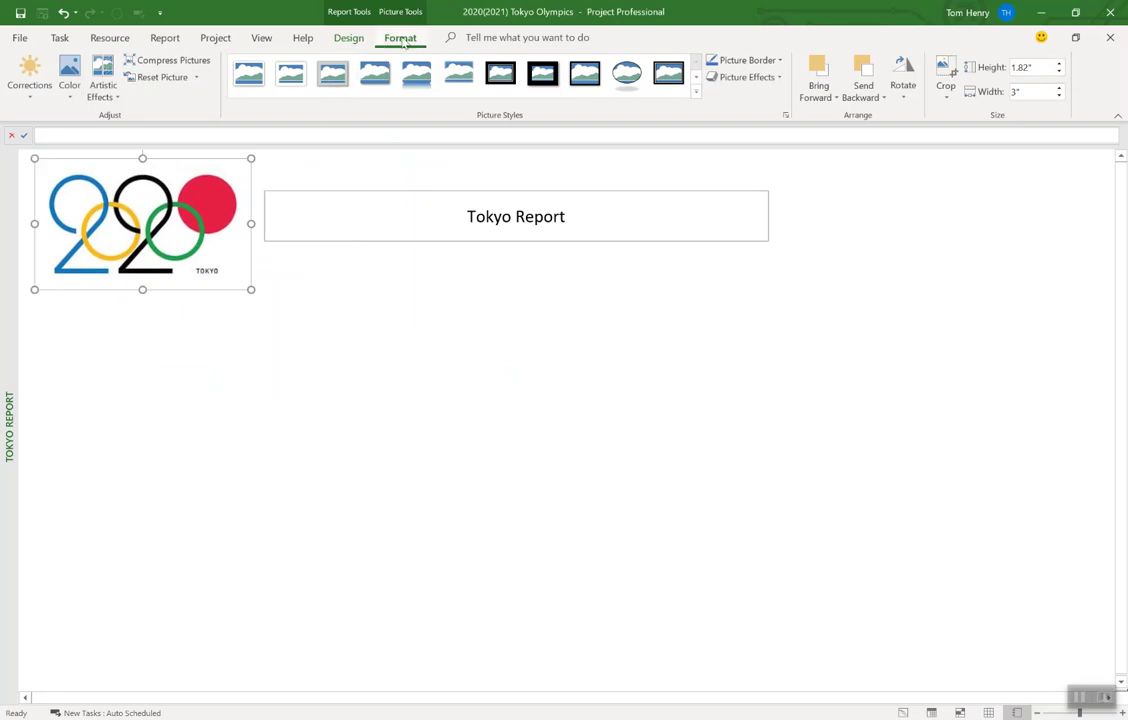
{"action": "left_click", "coordinate": [350, 39]}
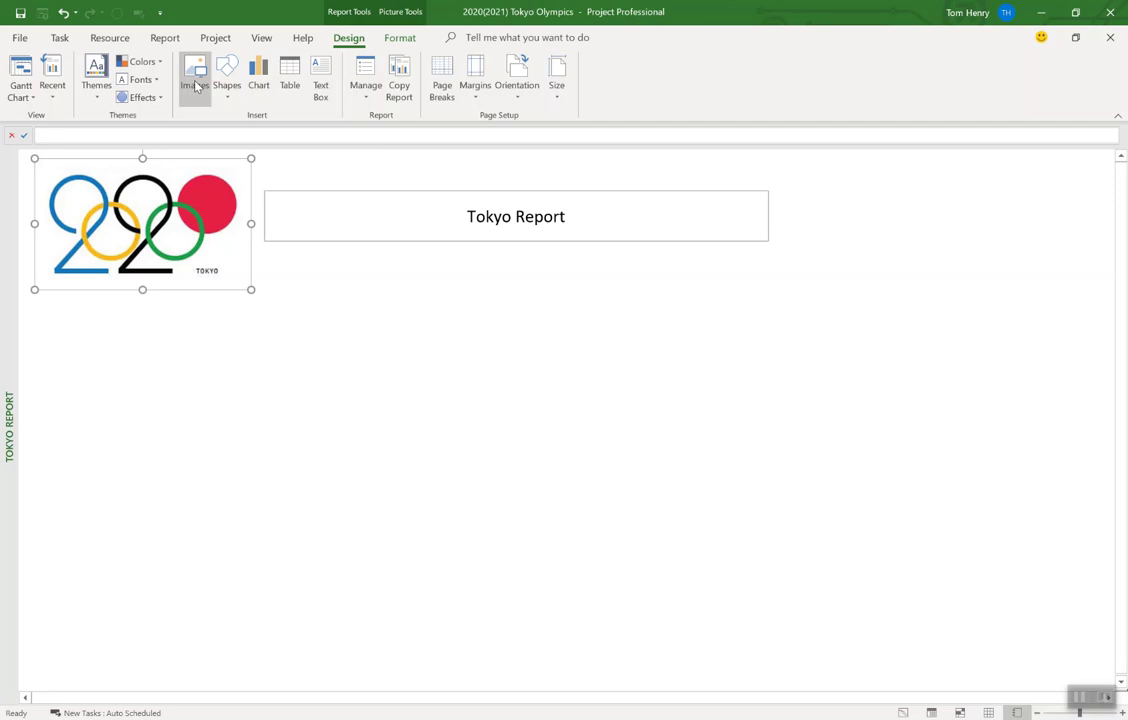
Undo a stray logo copy, then insert another 2020 logo from the Desktop at the top right
{"action": "left_click", "coordinate": [216, 305]}
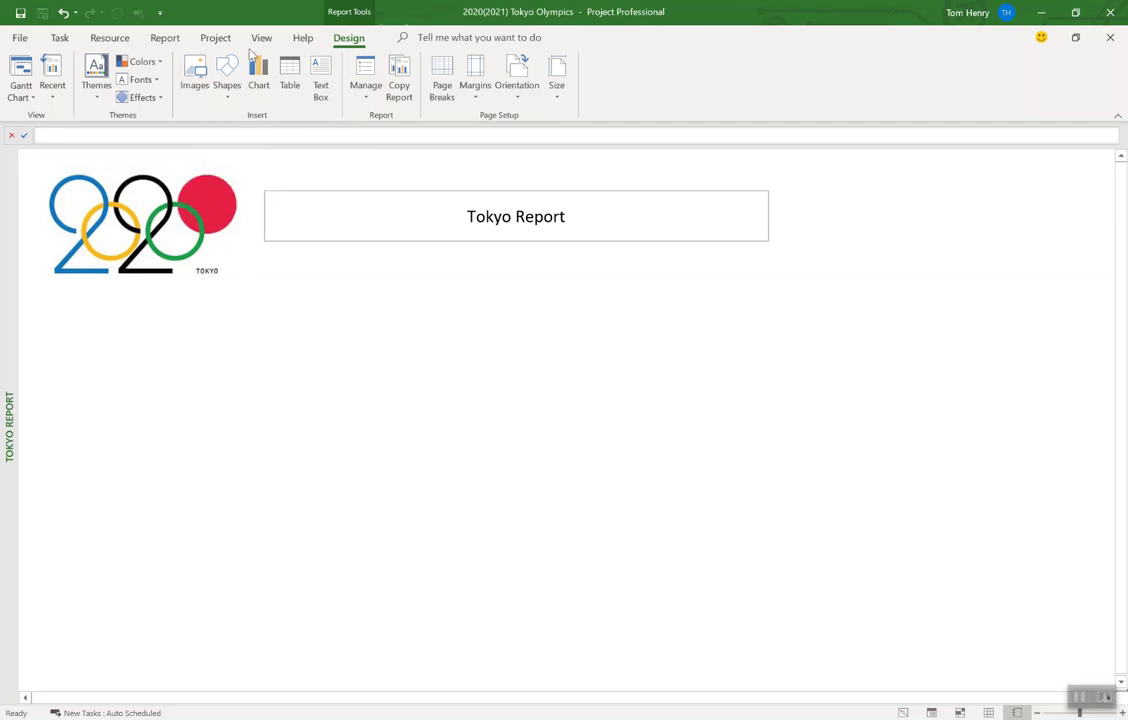
{"action": "left_click", "coordinate": [145, 232]}
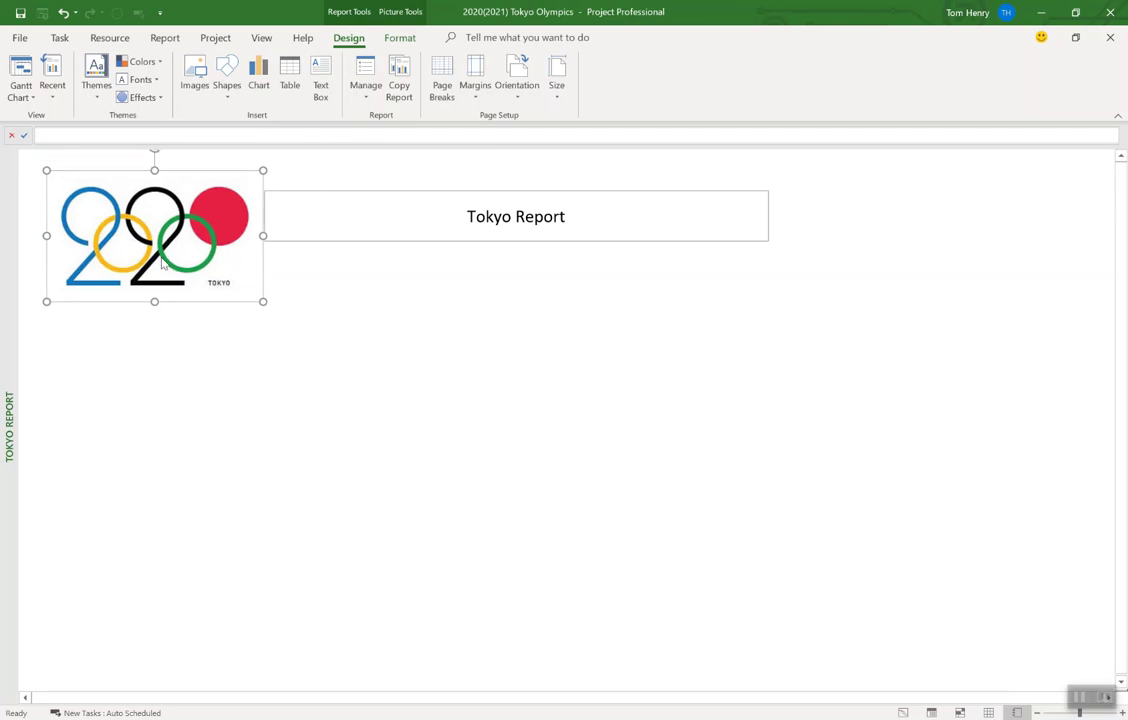
{"action": "left_click_drag", "start_coordinate": [162, 262], "coordinate": [505, 360]}
{"action": "key", "text": "ctrl+z"}
{"action": "left_click", "coordinate": [815, 242]}
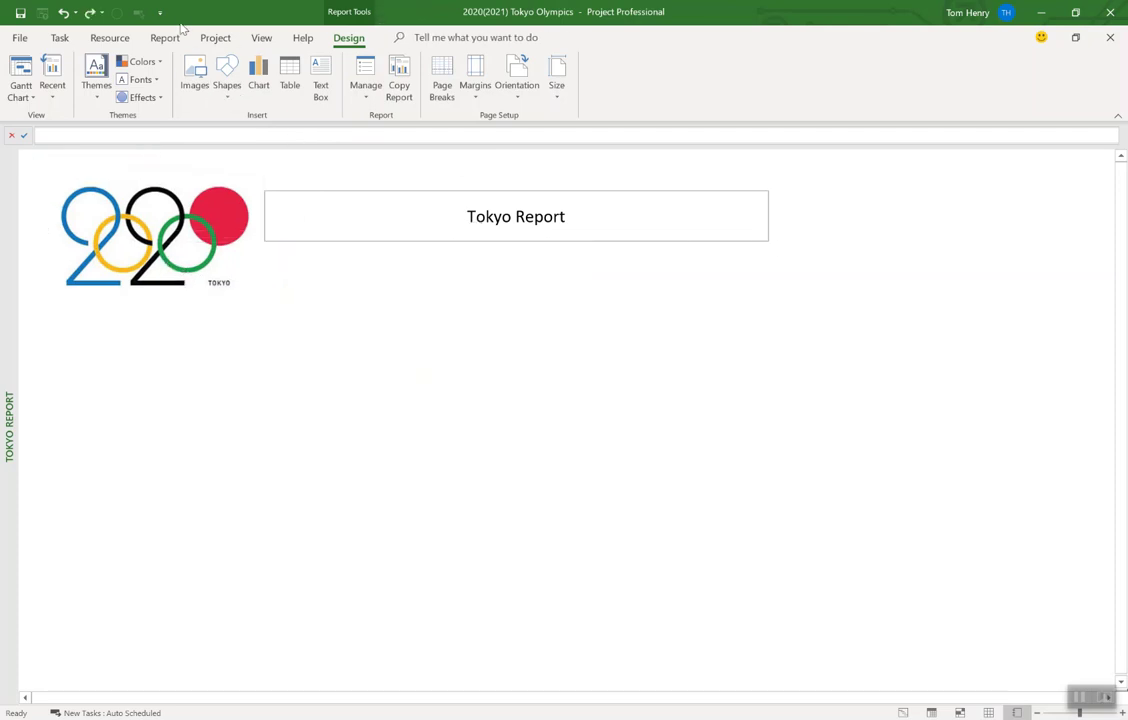
{"action": "left_click", "coordinate": [195, 78]}
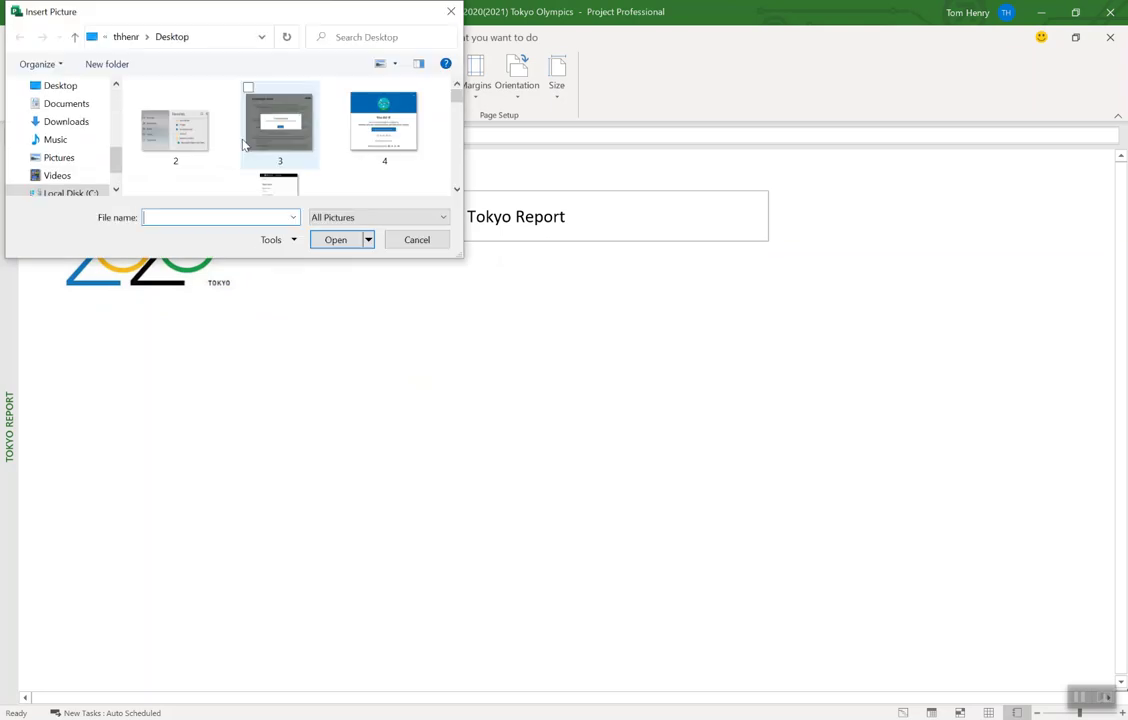
{"action": "left_click", "coordinate": [66, 87]}
{"action": "left_click", "coordinate": [170, 113]}
{"action": "left_click", "coordinate": [336, 239]}
{"action": "left_click_drag", "start_coordinate": [578, 390], "coordinate": [891, 197]}
Narrow the title box and nudge the right-hand logo left to sit beside it
{"action": "left_click", "coordinate": [764, 221]}
{"action": "left_click_drag", "start_coordinate": [770, 216], "coordinate": [716, 214]}
{"action": "left_click", "coordinate": [830, 224]}
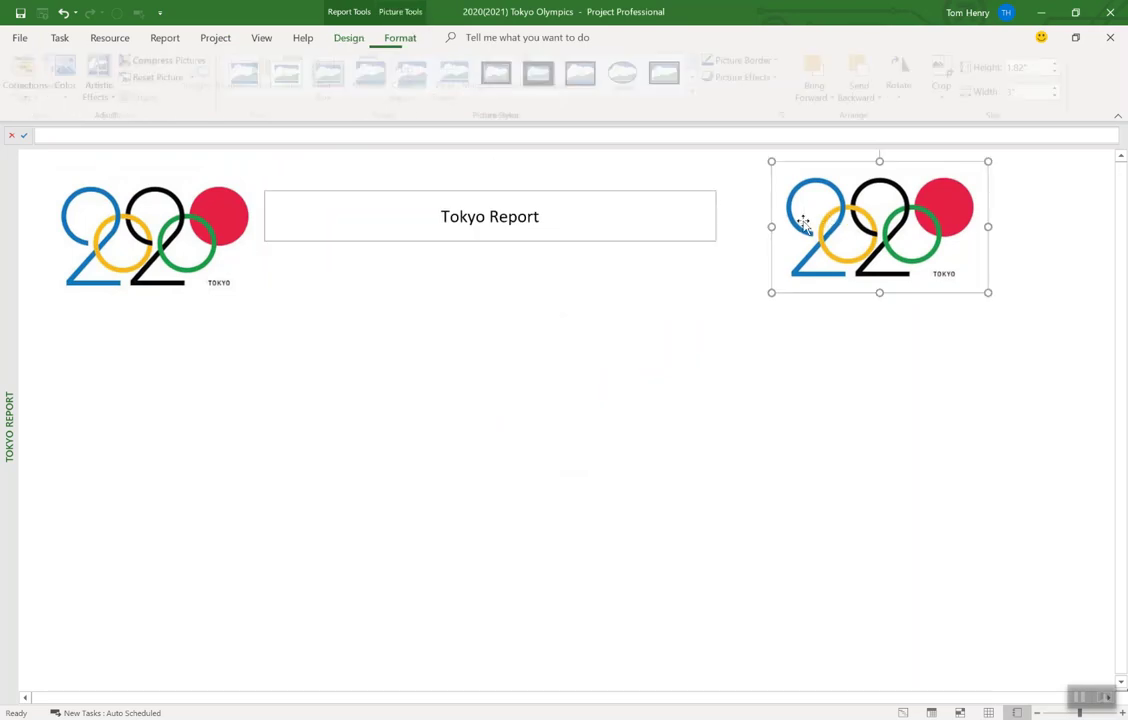
{"action": "left_click_drag", "start_coordinate": [790, 224], "coordinate": [750, 222]}
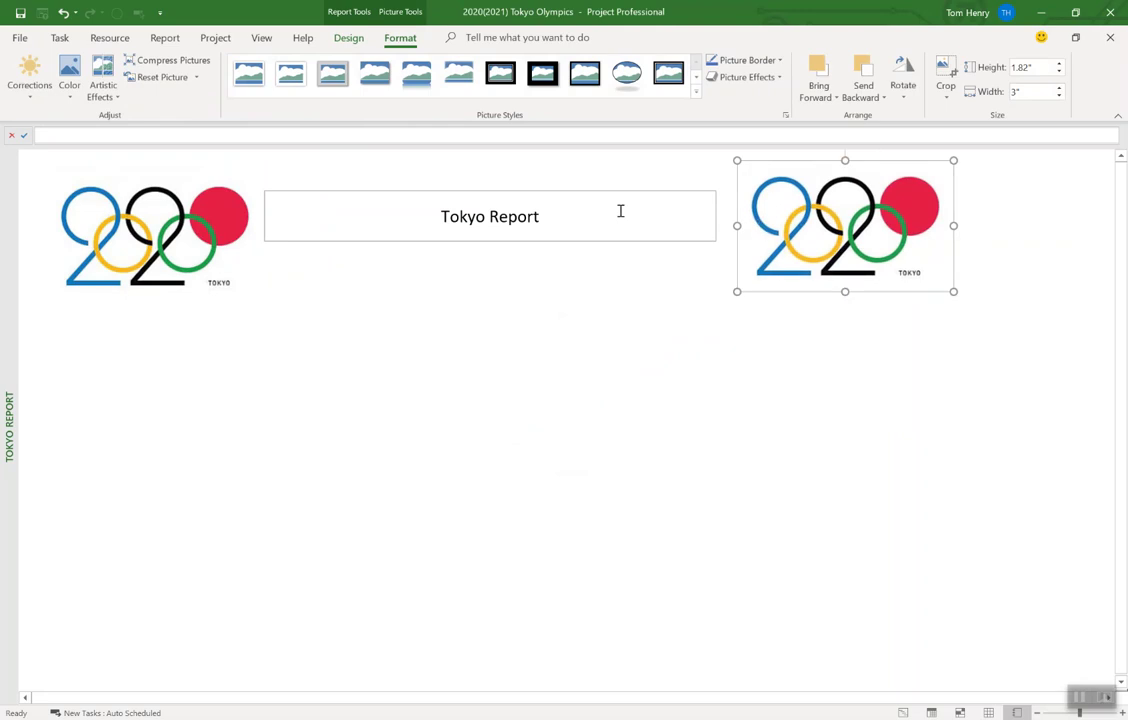
{"action": "triple_click", "coordinate": [493, 212]}
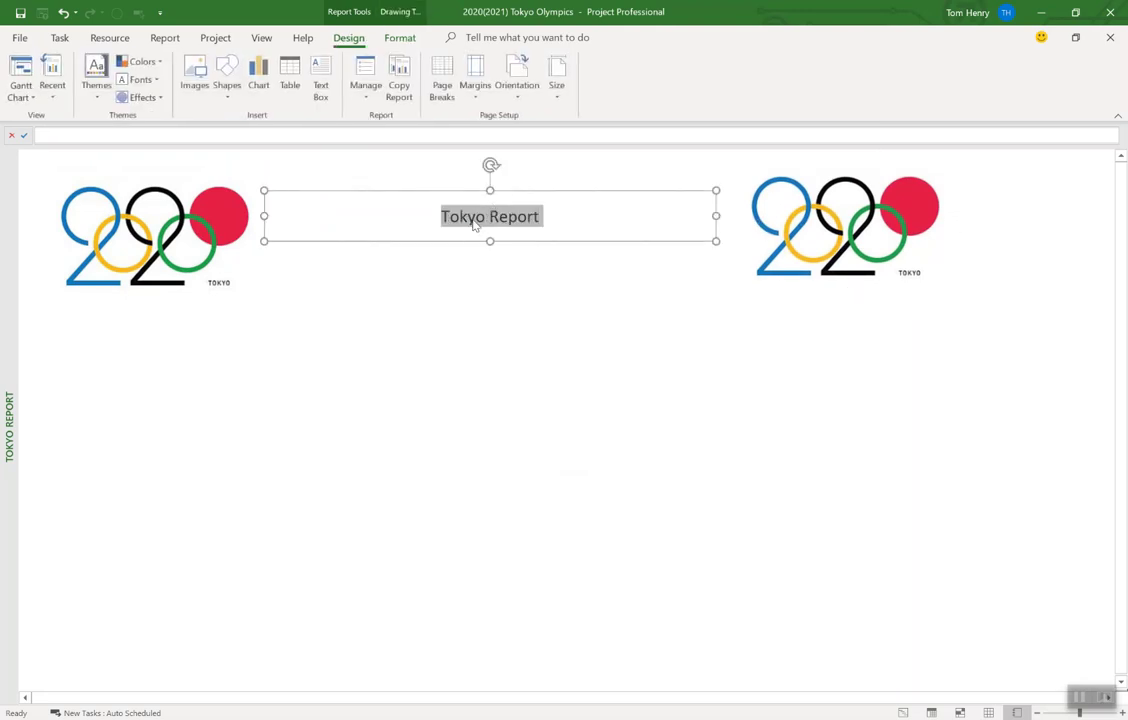
Give the title box a darker blue background fill
{"action": "key", "text": "BackSpace"}
{"action": "type", "text": "ssasdfas"}
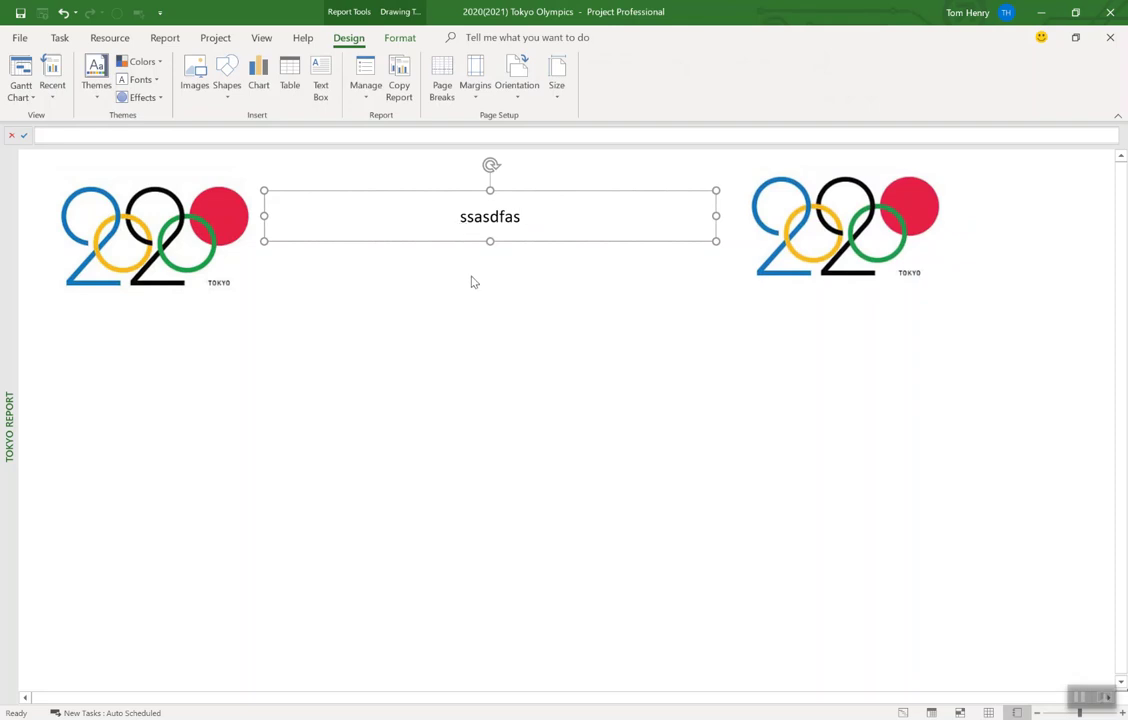
{"action": "key", "text": "ctrl+z"}
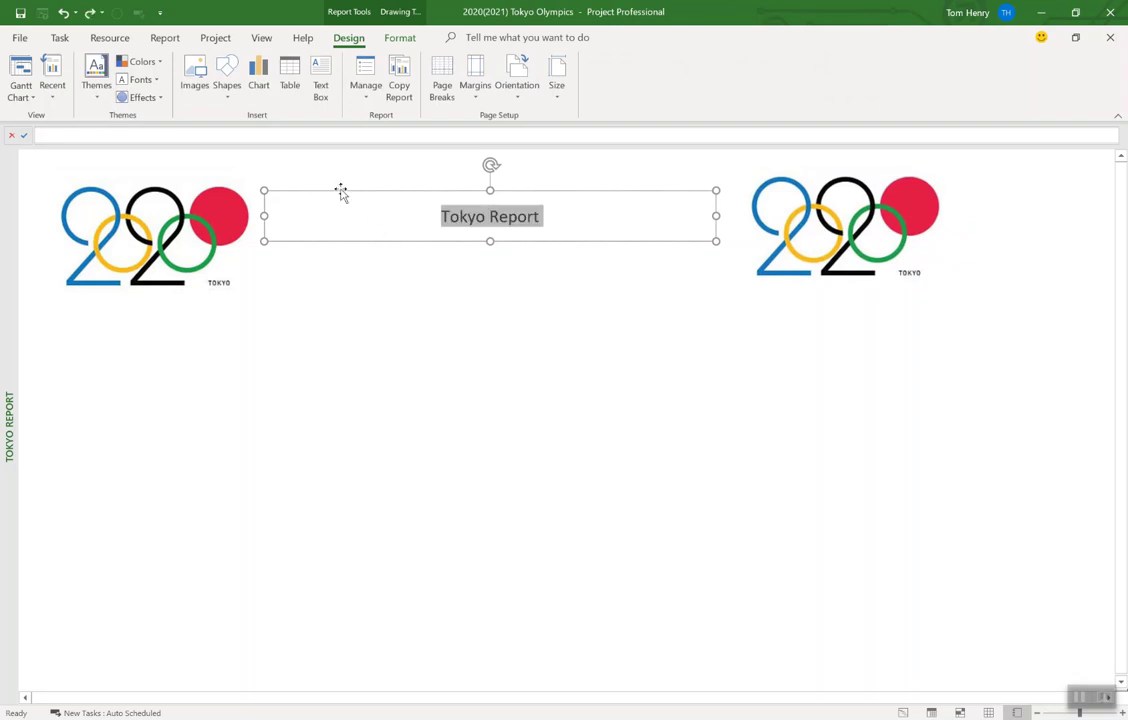
{"action": "left_click", "coordinate": [60, 38]}
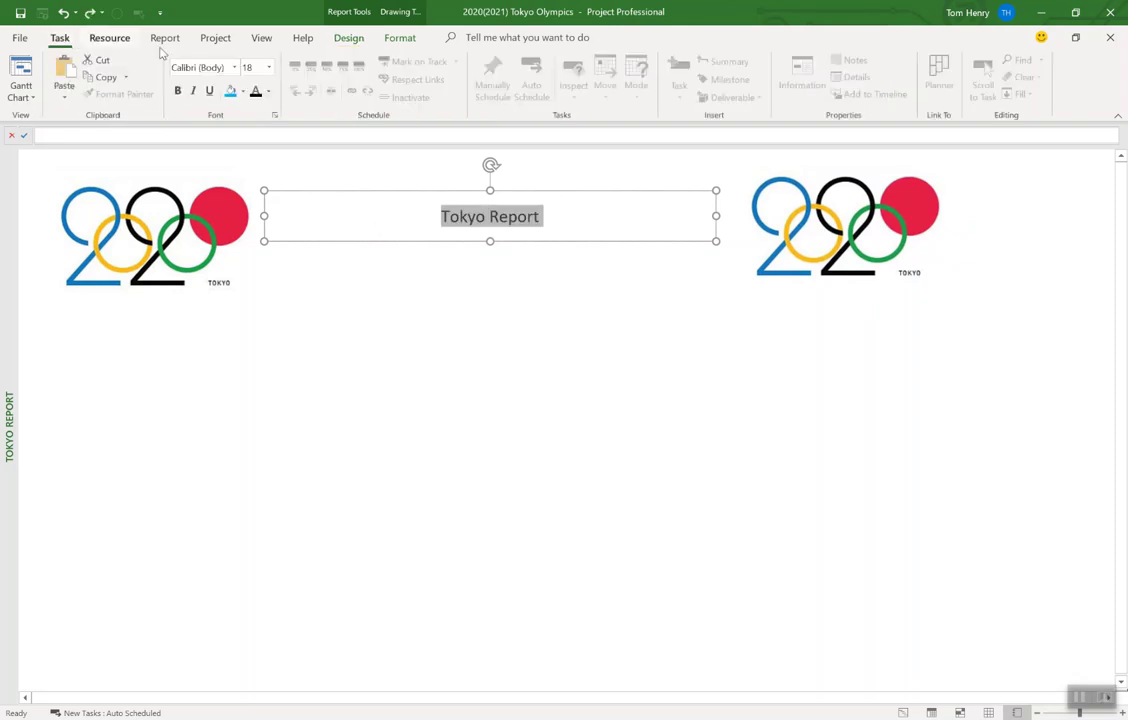
{"action": "left_click", "coordinate": [230, 92]}
{"action": "left_click", "coordinate": [432, 205]}
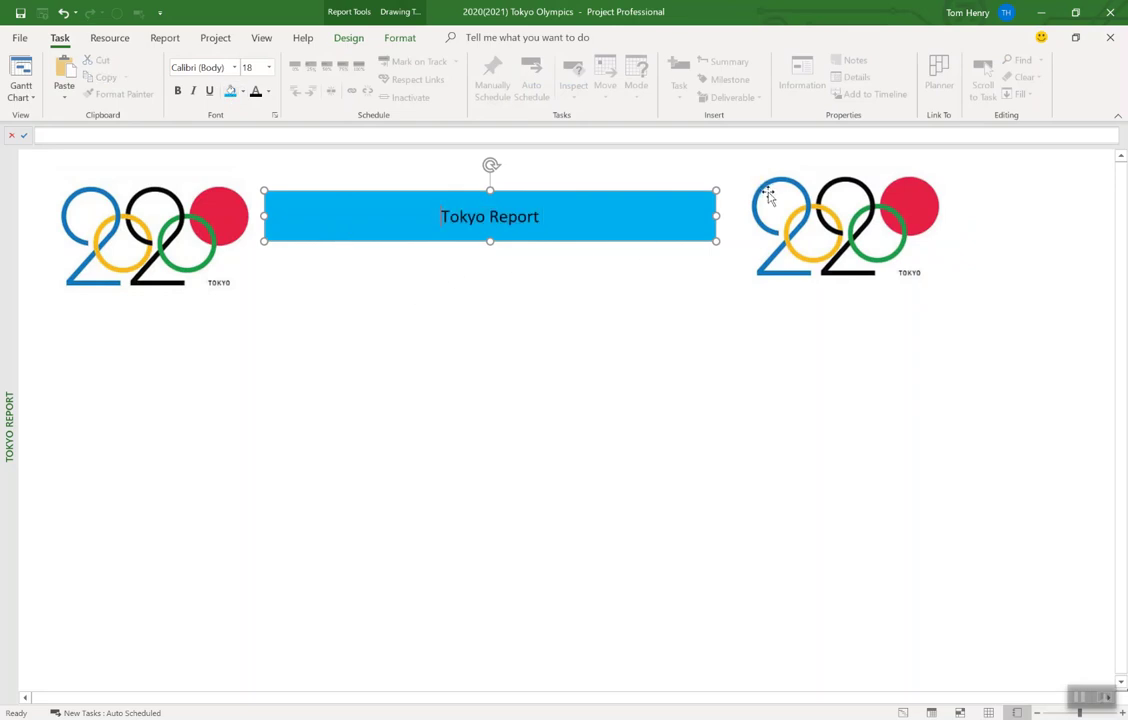
{"action": "left_click", "coordinate": [243, 92]}
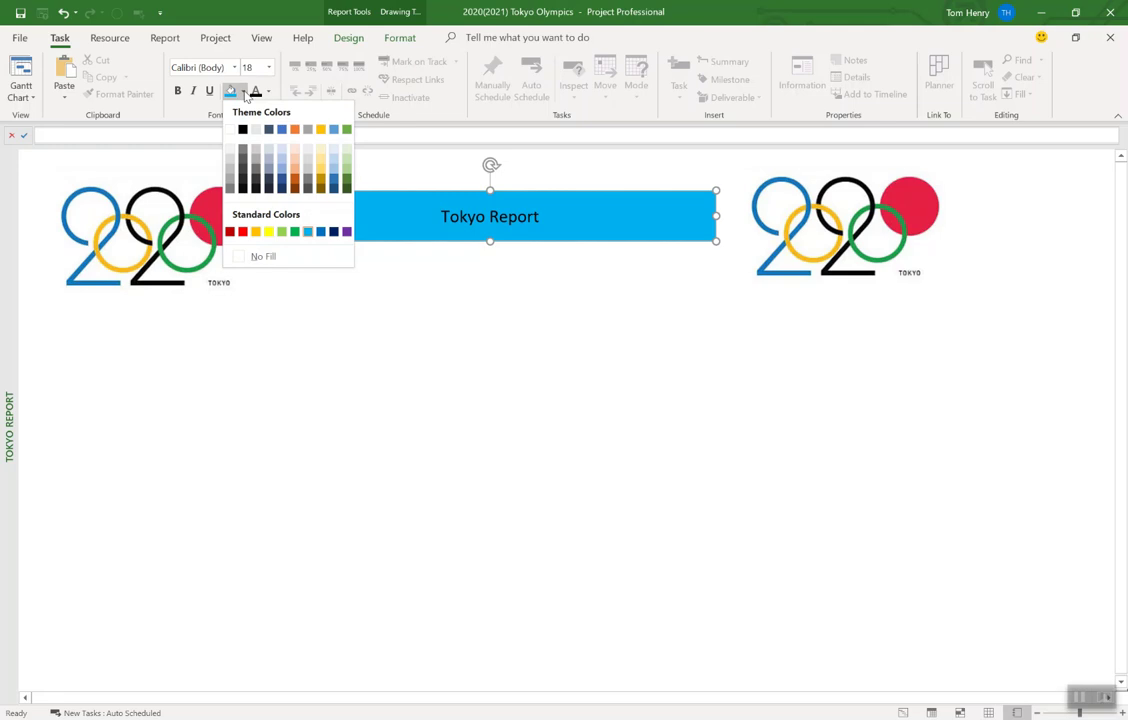
{"action": "left_click", "coordinate": [322, 234]}
{"action": "left_click", "coordinate": [436, 360]}
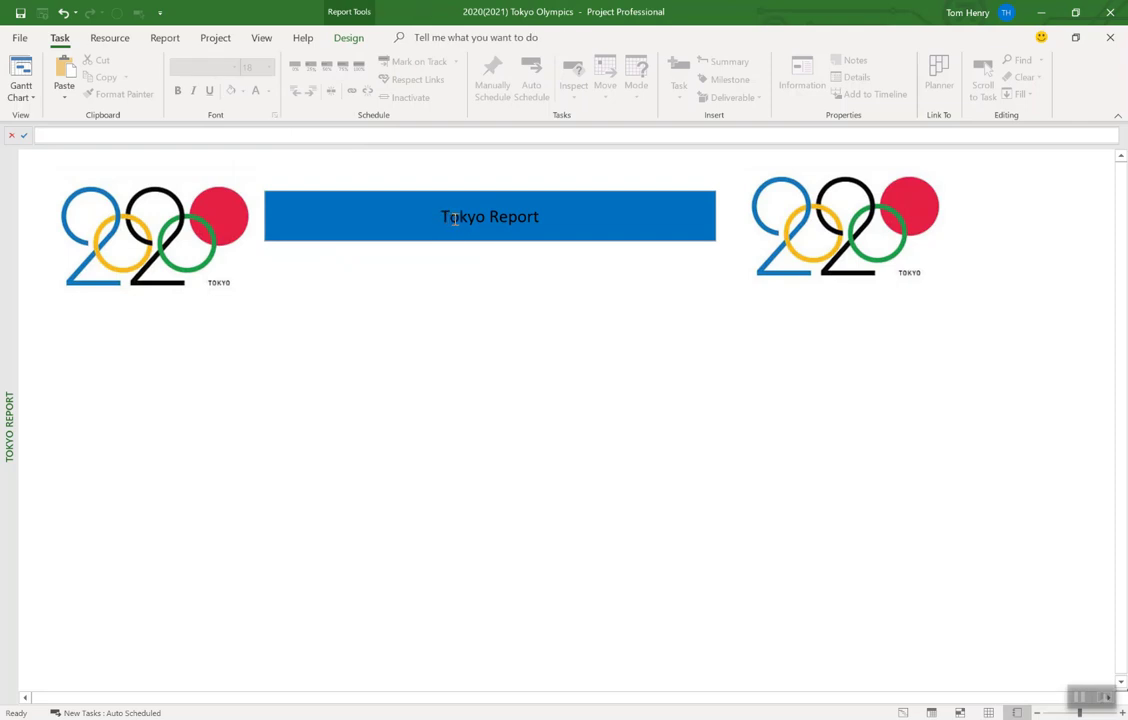
Make the 'Tokyo Report' text white and stretch the banner taller
{"action": "left_click_drag", "start_coordinate": [400, 200], "coordinate": [545, 218]}
{"action": "left_click", "coordinate": [267, 95]}
{"action": "left_click", "coordinate": [262, 152]}
{"action": "left_click", "coordinate": [363, 362]}
{"action": "left_click", "coordinate": [393, 224]}
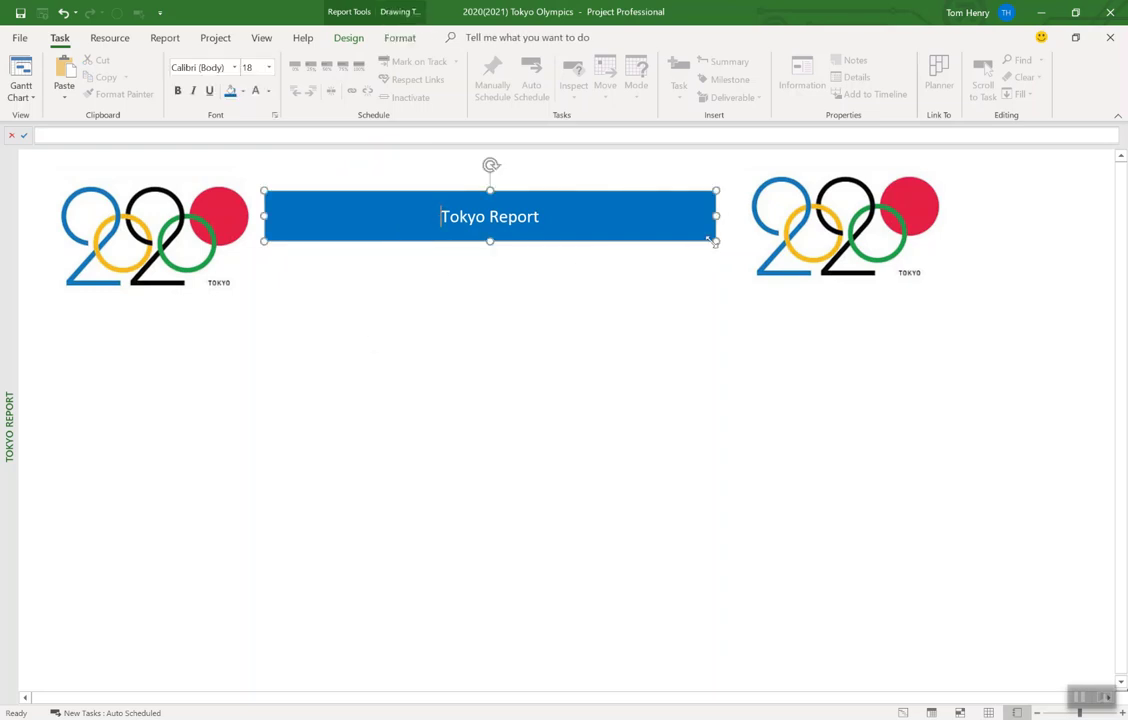
{"action": "left_click_drag", "start_coordinate": [714, 243], "coordinate": [722, 276]}
{"action": "left_click", "coordinate": [536, 325]}
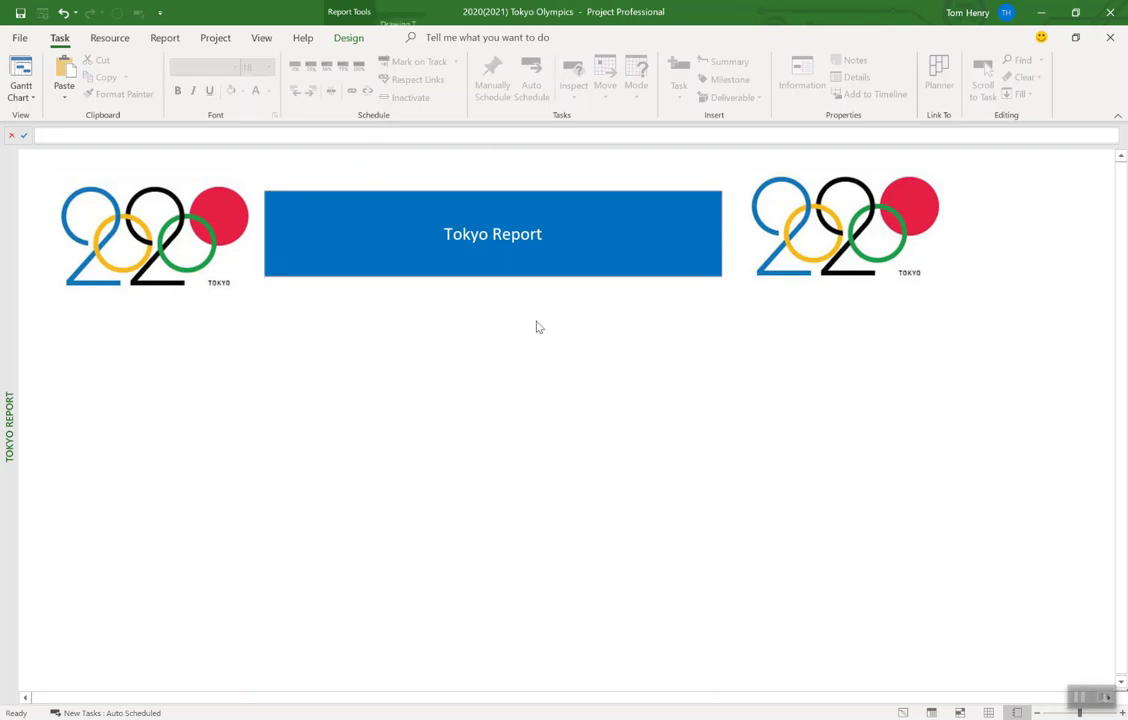
Set the title text to 28 point and nudge the banner slightly upward
{"action": "triple_click", "coordinate": [514, 240]}
{"action": "left_click", "coordinate": [266, 67]}
{"action": "left_click", "coordinate": [258, 288]}
{"action": "left_click", "coordinate": [441, 312]}
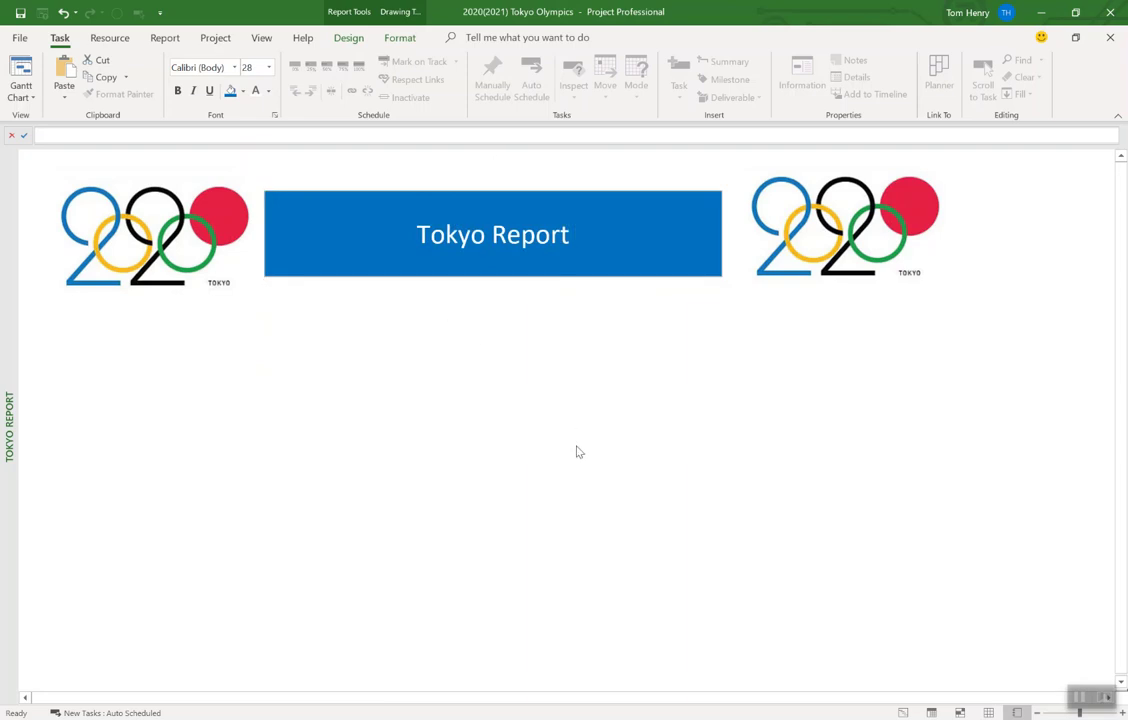
{"action": "left_click", "coordinate": [538, 234]}
{"action": "left_click_drag", "start_coordinate": [544, 188], "coordinate": [547, 184]}
{"action": "left_click", "coordinate": [519, 373]}
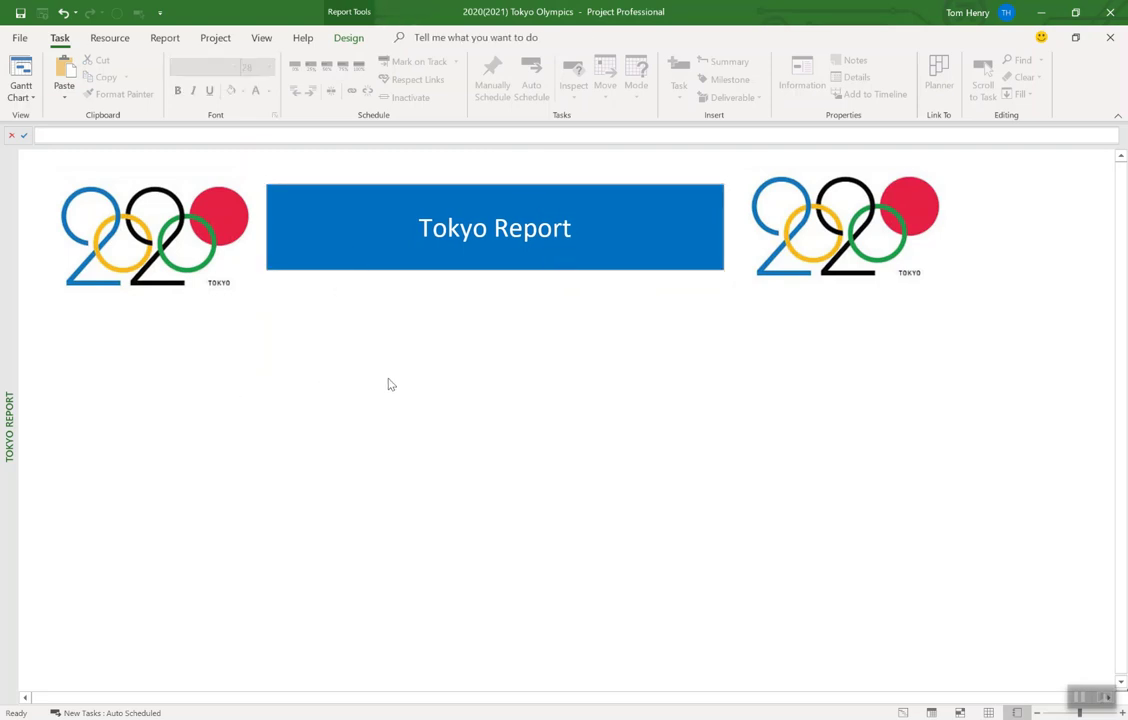
{"action": "left_click", "coordinate": [348, 38]}
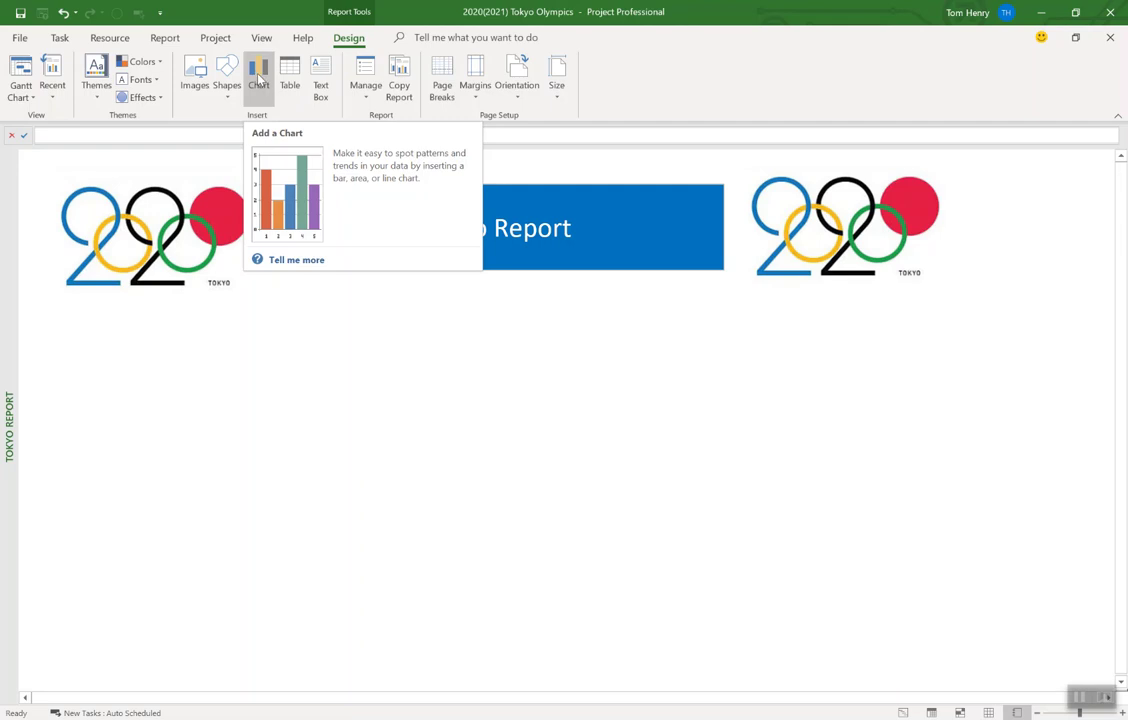
Insert a Column > Clustered Column chart into the Tokyo Report page
{"action": "left_click", "coordinate": [259, 78]}
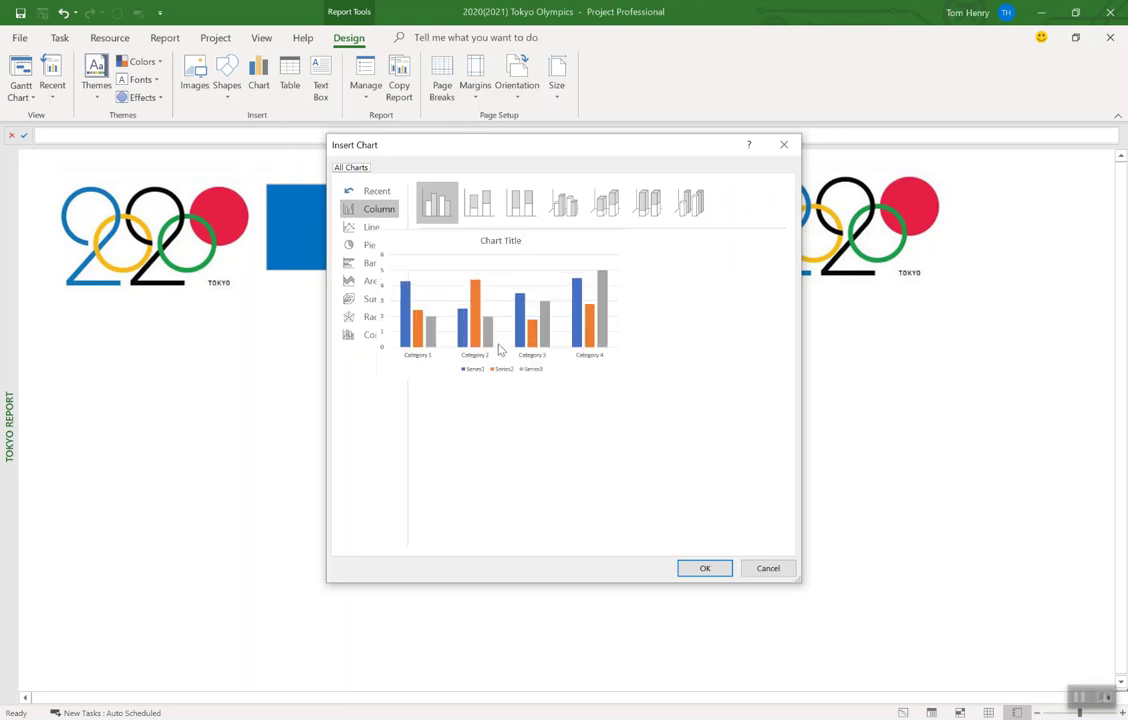
{"action": "left_click", "coordinate": [370, 263]}
{"action": "left_click", "coordinate": [372, 281]}
{"action": "left_click", "coordinate": [373, 300]}
{"action": "left_click", "coordinate": [373, 317]}
{"action": "left_click", "coordinate": [375, 334]}
{"action": "left_click", "coordinate": [372, 208]}
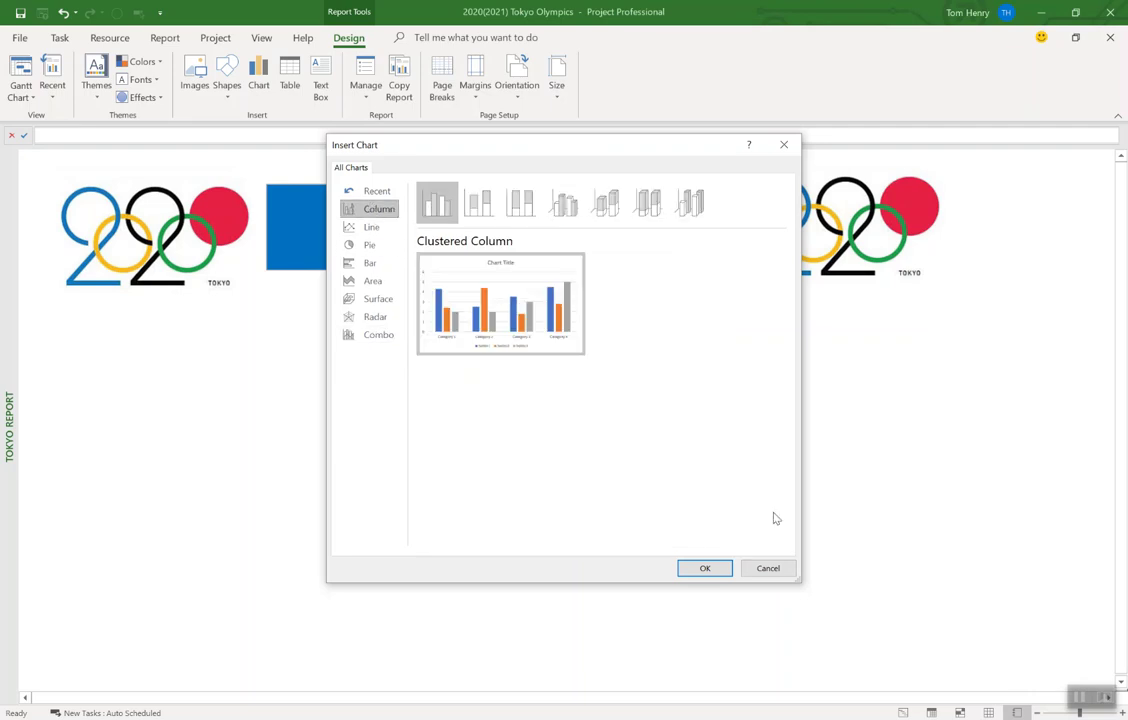
{"action": "left_click", "coordinate": [520, 203]}
{"action": "left_click", "coordinate": [606, 203]}
{"action": "left_click", "coordinate": [647, 204]}
{"action": "left_click", "coordinate": [437, 203]}
{"action": "left_click", "coordinate": [706, 569]}
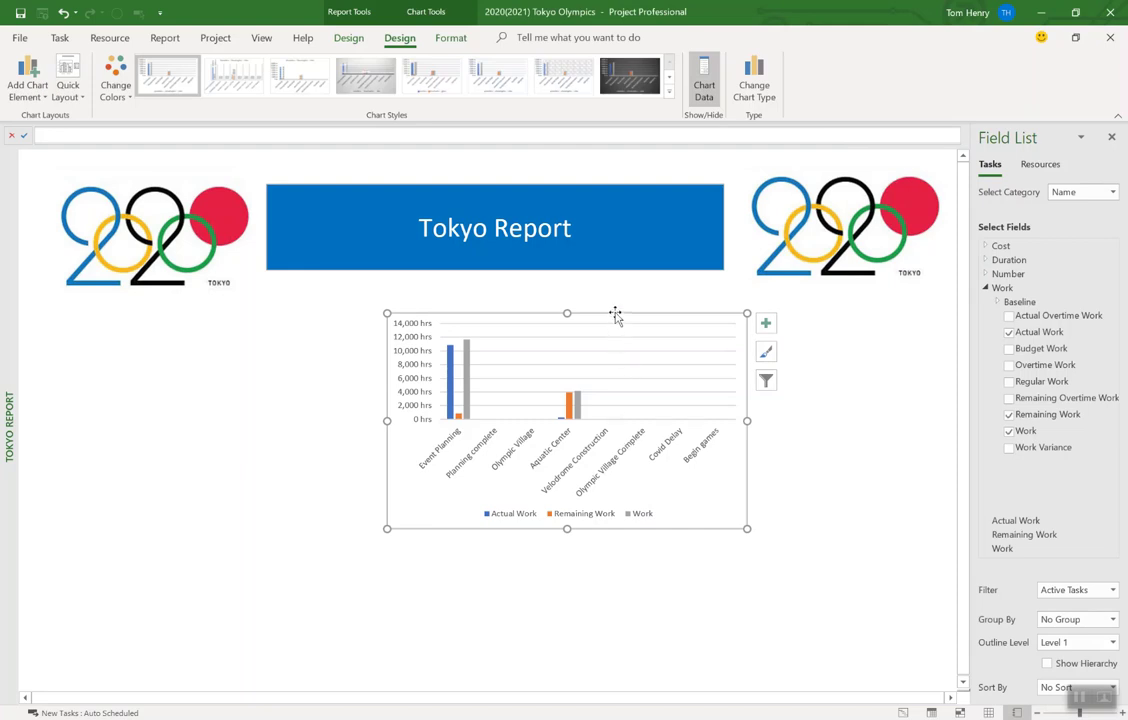
Move the work chart to the left below the 2020 logo and filter it to Summary Tasks
{"action": "left_click_drag", "start_coordinate": [615, 315], "coordinate": [263, 347]}
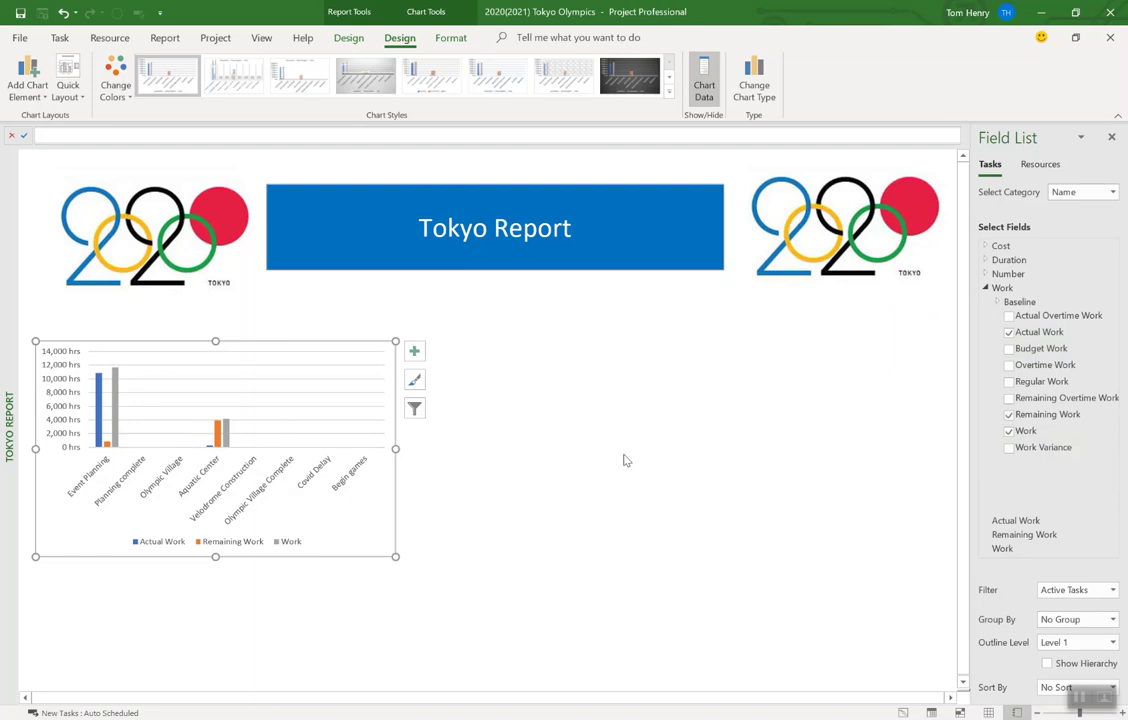
{"action": "left_click", "coordinate": [1112, 591]}
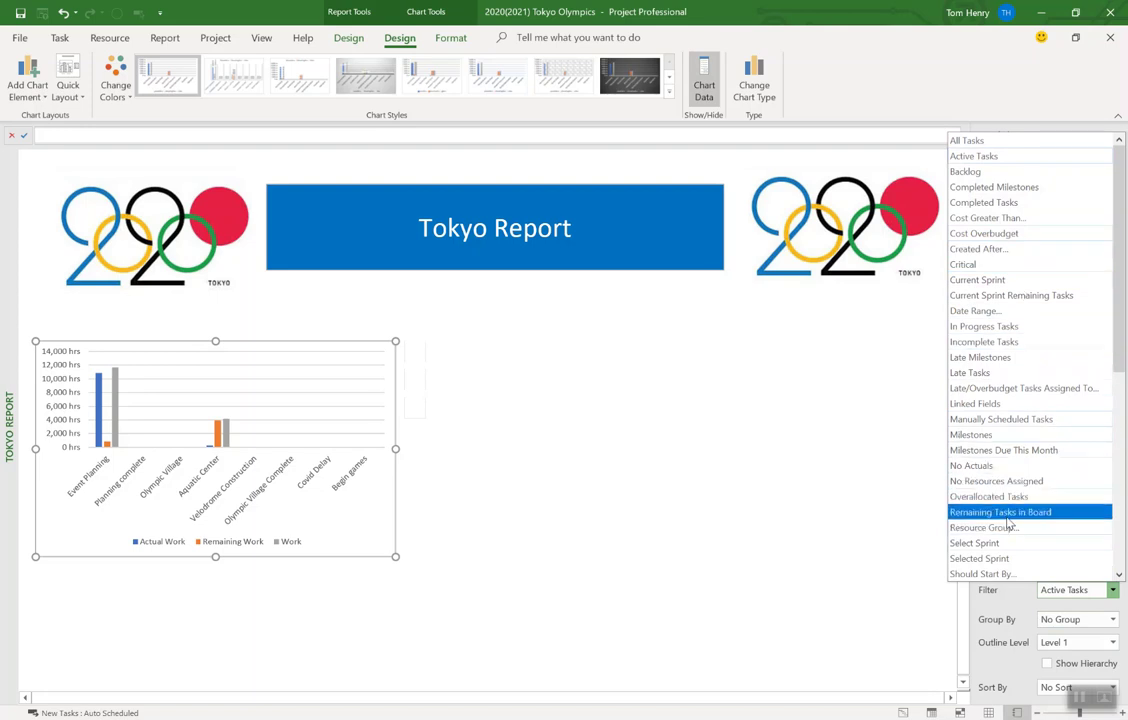
{"action": "scroll", "coordinate": [1005, 434], "scroll_direction": "down", "scroll_amount": 3}
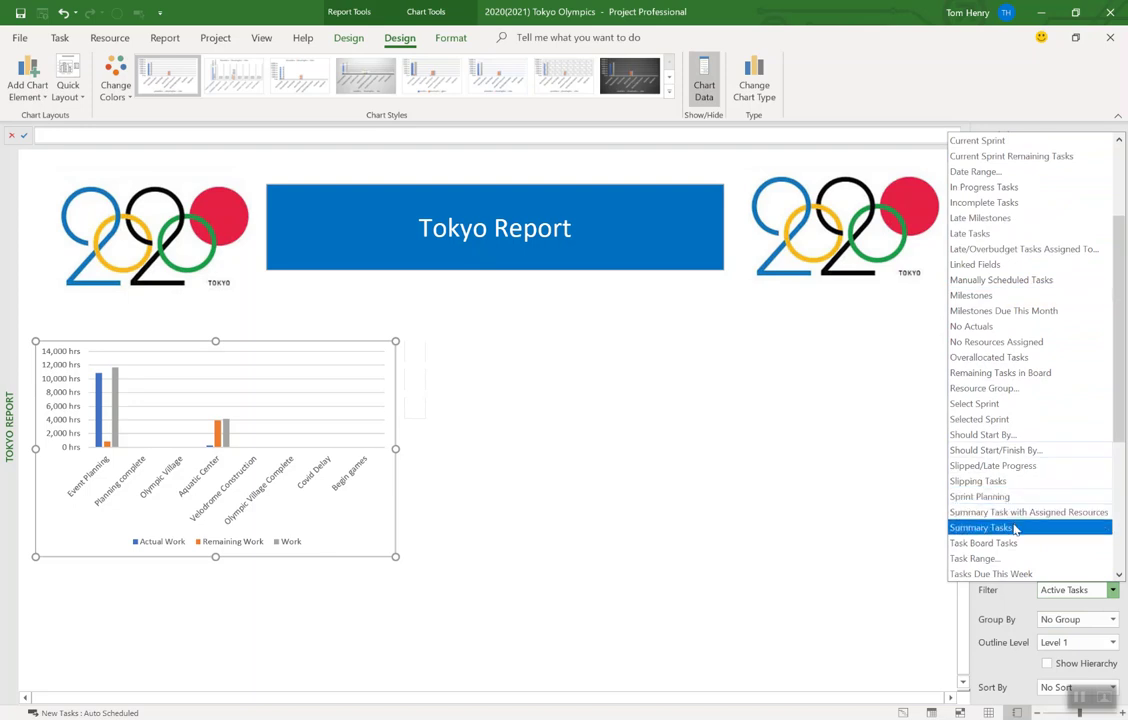
{"action": "left_click", "coordinate": [990, 527]}
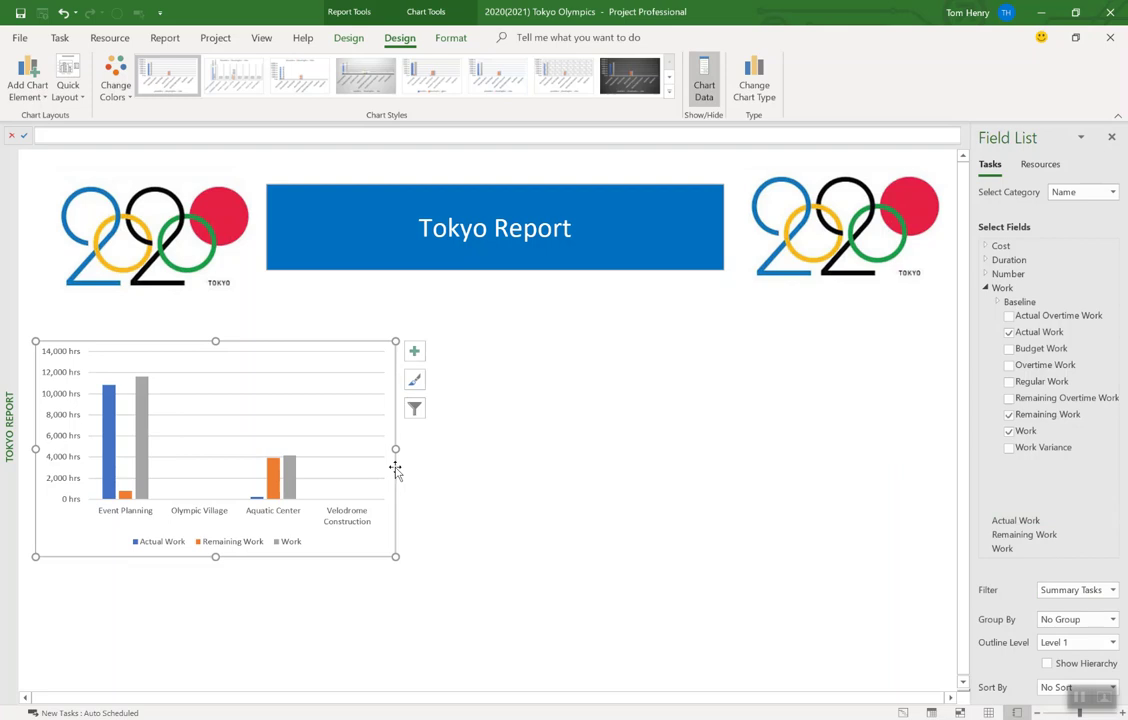
{"action": "left_click", "coordinate": [461, 572]}
{"action": "left_click", "coordinate": [260, 421]}
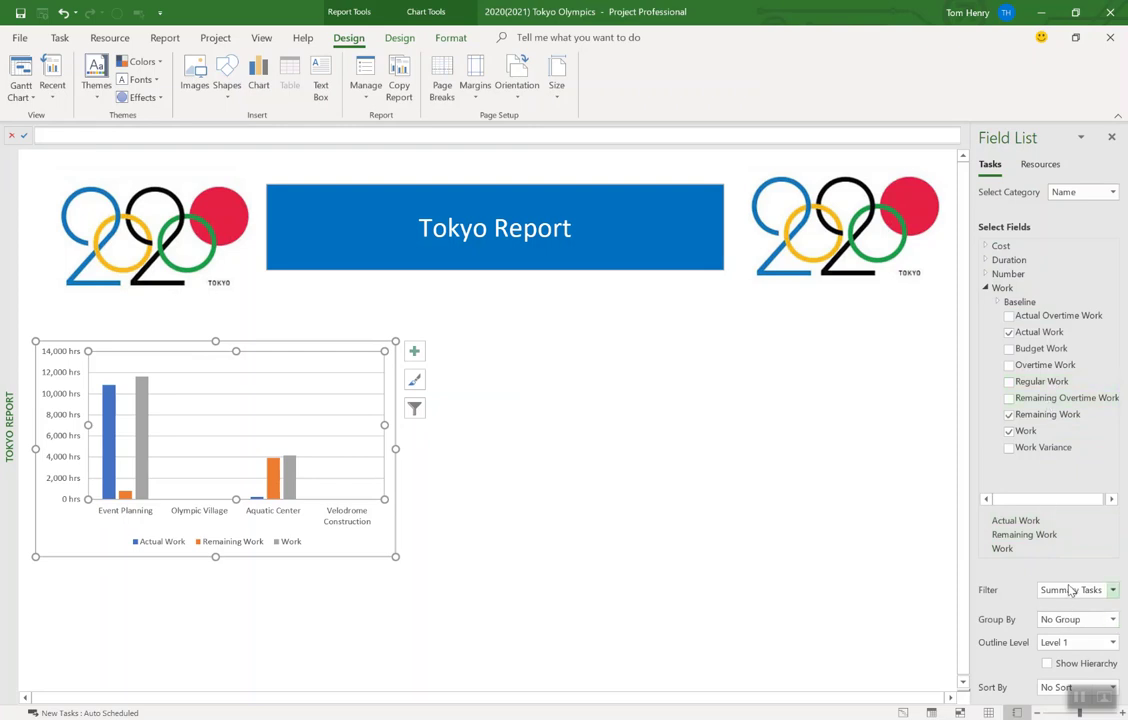
{"action": "left_click", "coordinate": [619, 494]}
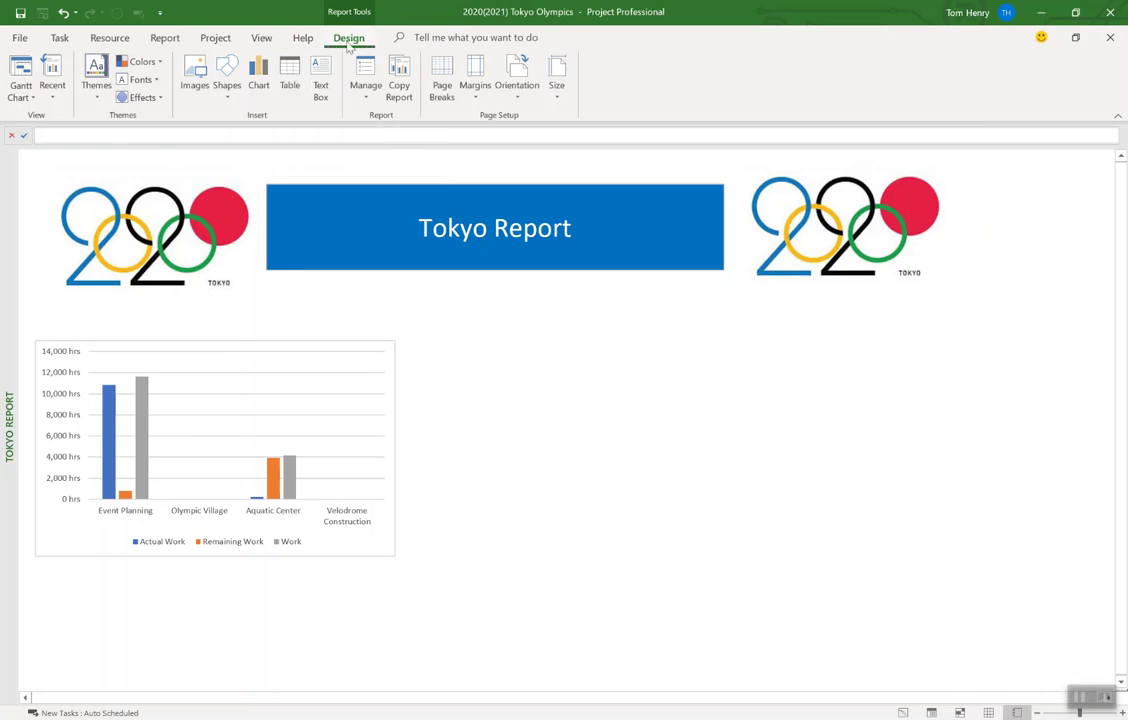
Insert a table of project name and dates and place it right of the chart
{"action": "left_click", "coordinate": [289, 75]}
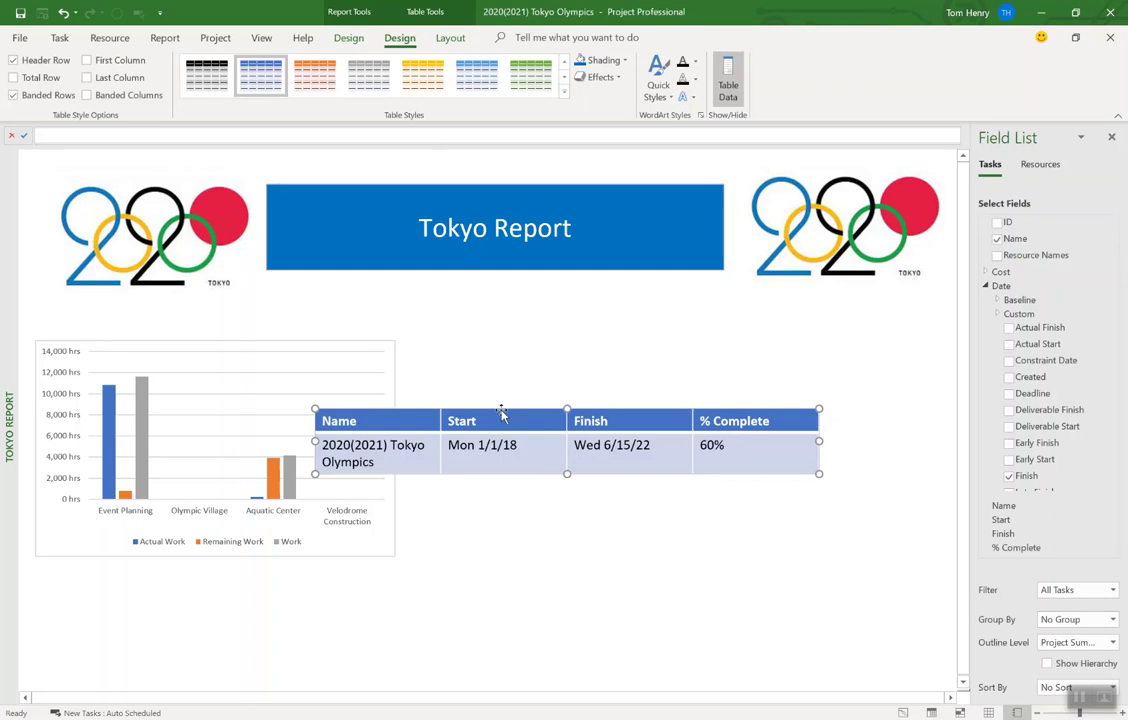
{"action": "left_click_drag", "start_coordinate": [501, 410], "coordinate": [600, 373]}
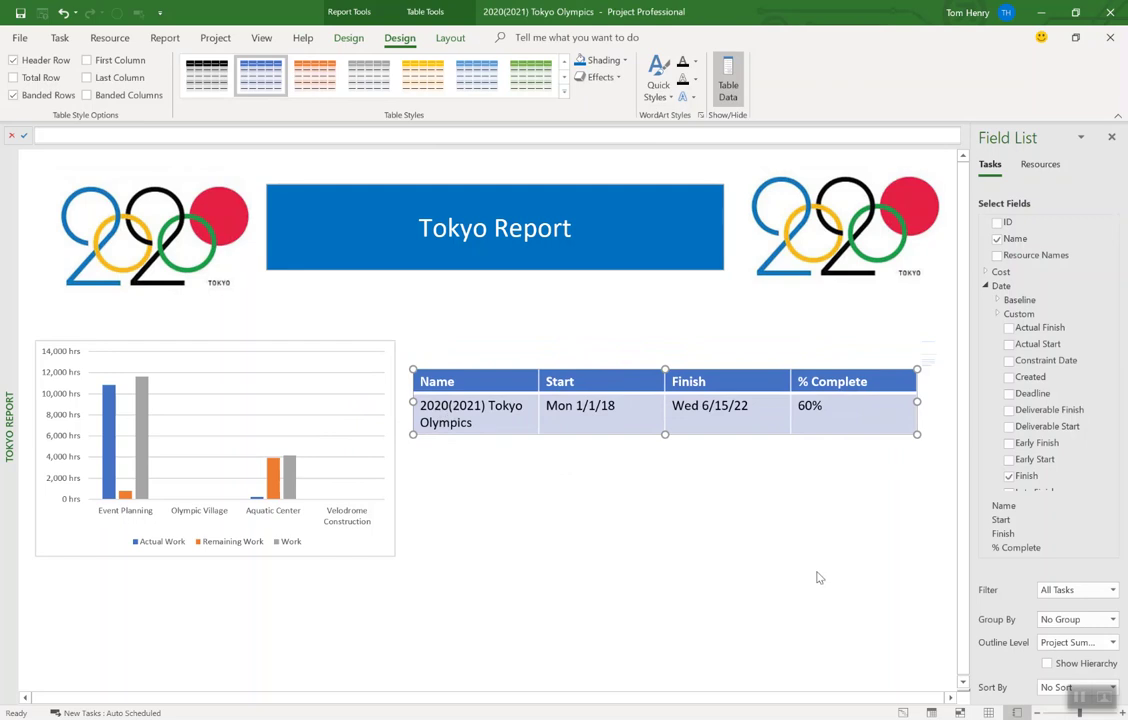
{"action": "left_click", "coordinate": [1064, 645]}
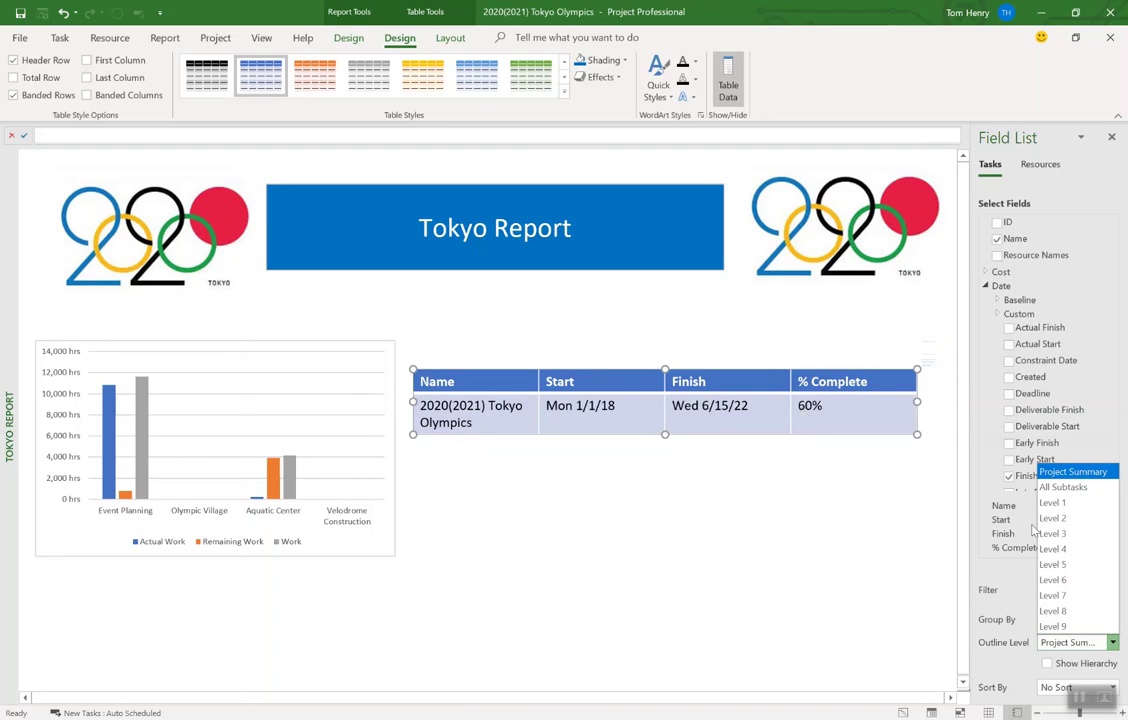
{"action": "left_click", "coordinate": [680, 551]}
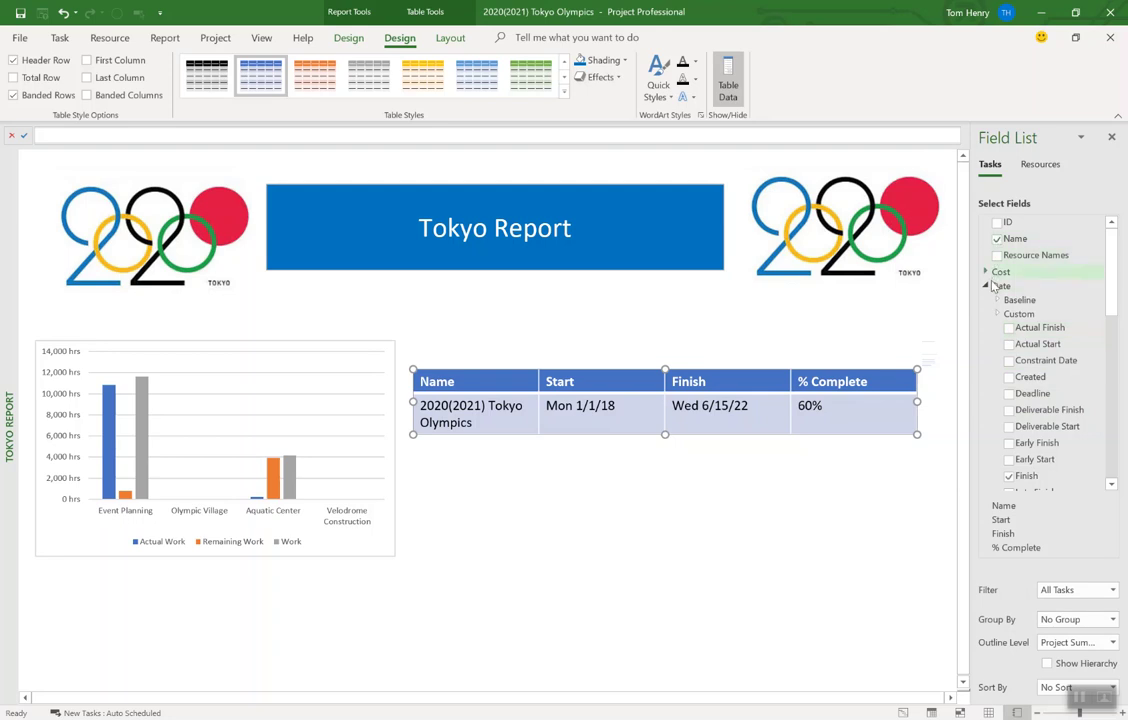
Add a Baseline Finish column between the Finish and % Complete columns
{"action": "left_click", "coordinate": [999, 300]}
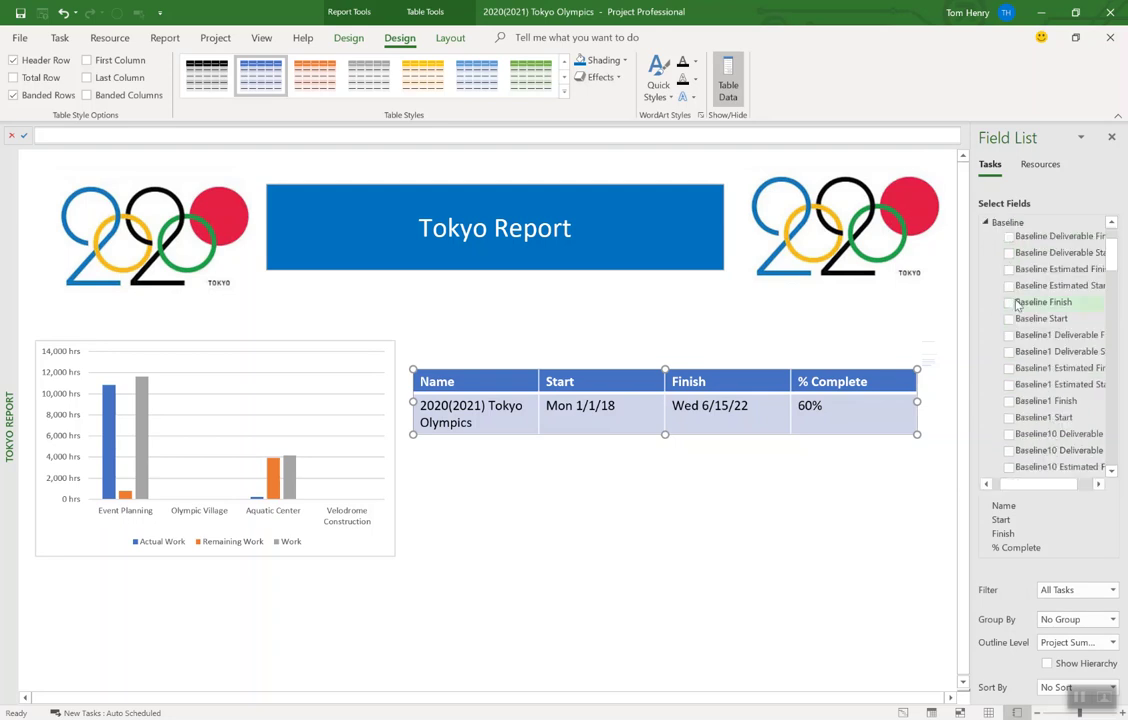
{"action": "left_click", "coordinate": [1008, 303]}
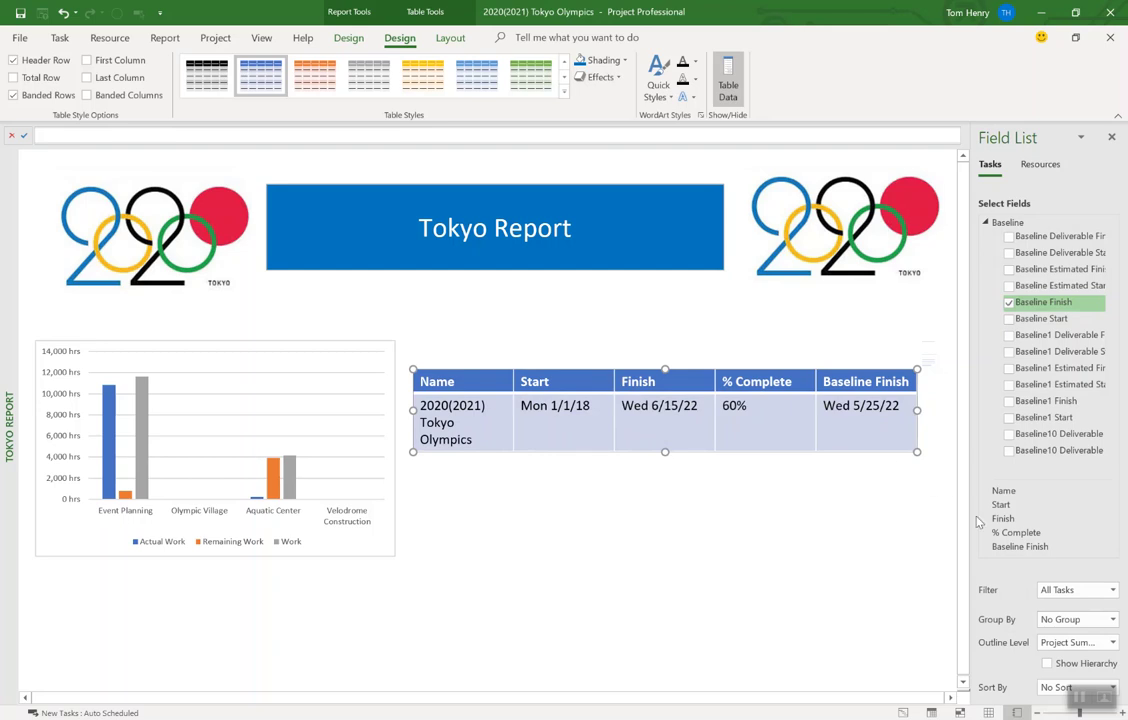
{"action": "left_click_drag", "start_coordinate": [1012, 548], "coordinate": [1014, 522]}
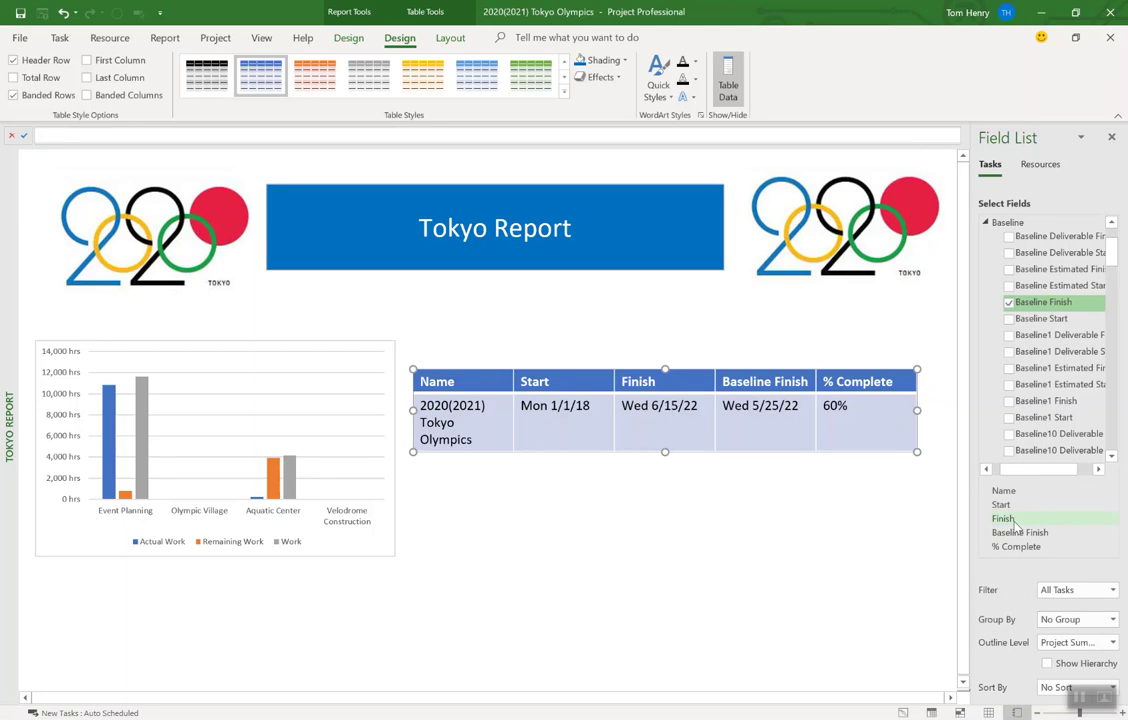
Set the dates table to Level 1 outline and filter it to Summary Tasks
{"action": "left_click", "coordinate": [1090, 645]}
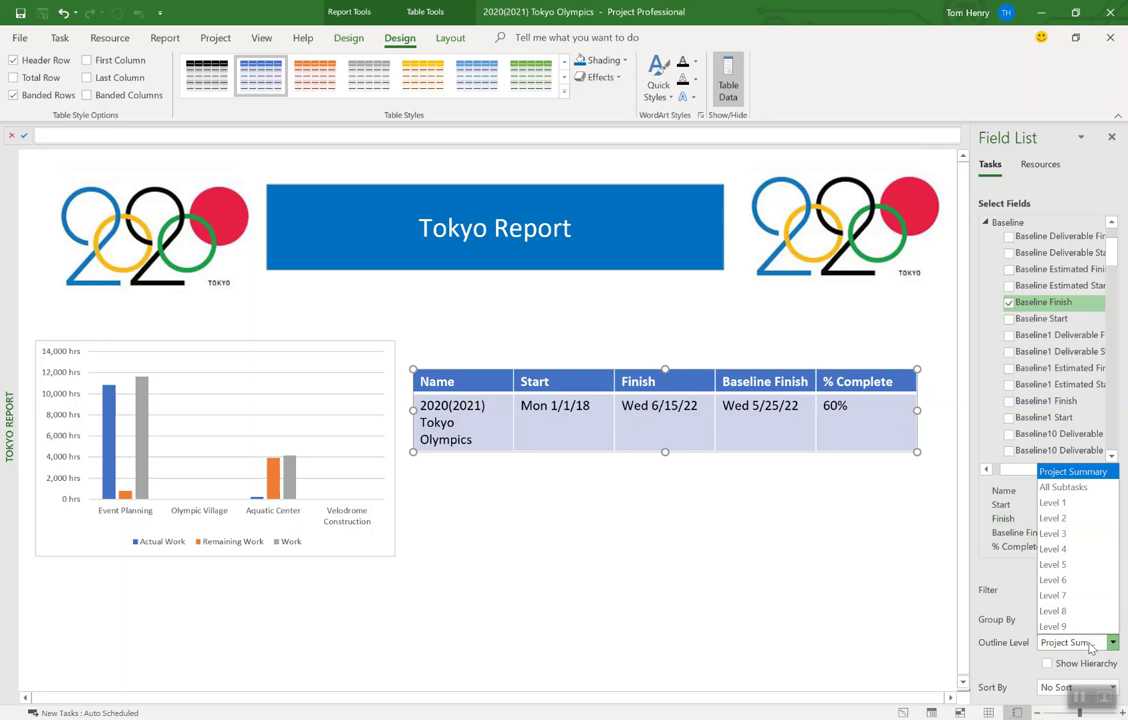
{"action": "left_click", "coordinate": [1077, 503]}
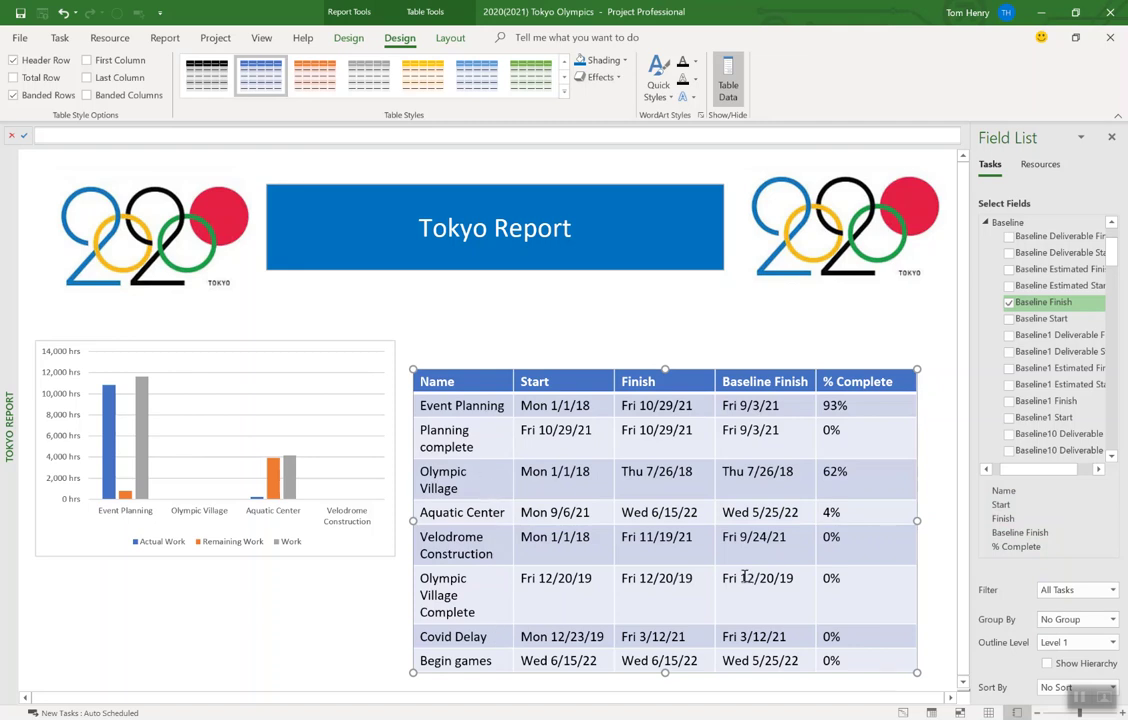
{"action": "left_click", "coordinate": [1110, 591]}
{"action": "scroll", "coordinate": [1006, 468], "scroll_direction": "down", "scroll_amount": 5}
{"action": "left_click", "coordinate": [1035, 444]}
{"action": "left_click", "coordinate": [648, 552]}
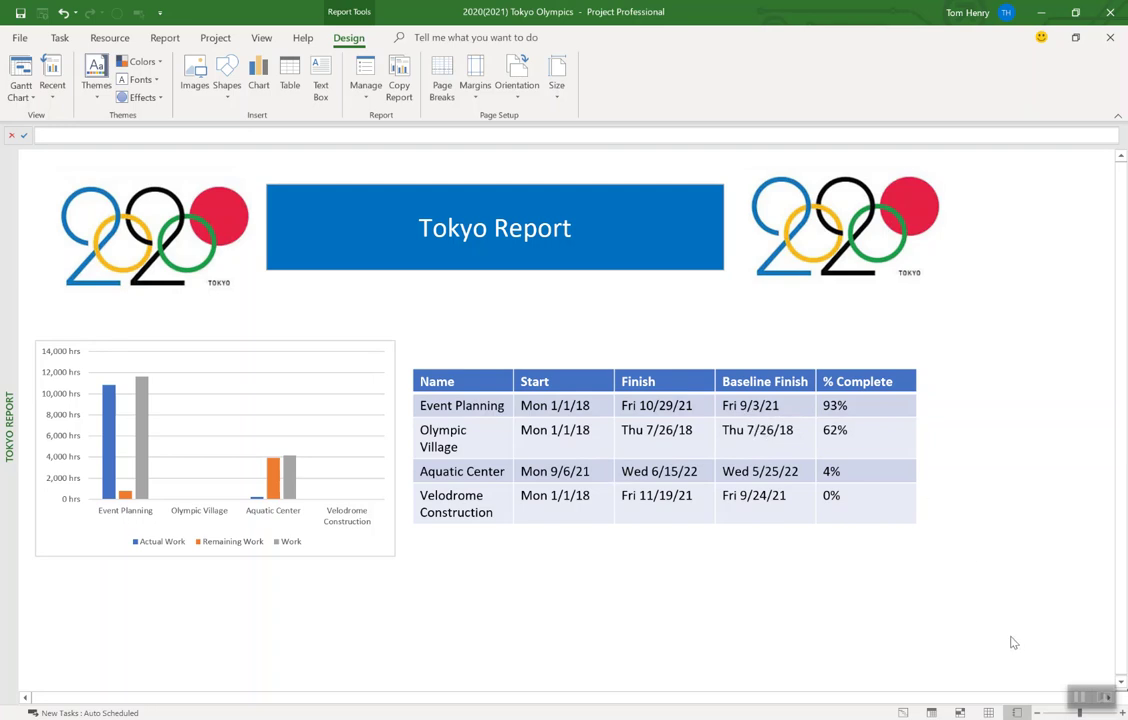
Keep the Summary Tasks filter and set the table's outline level back to Project Summary
{"action": "left_click", "coordinate": [604, 498]}
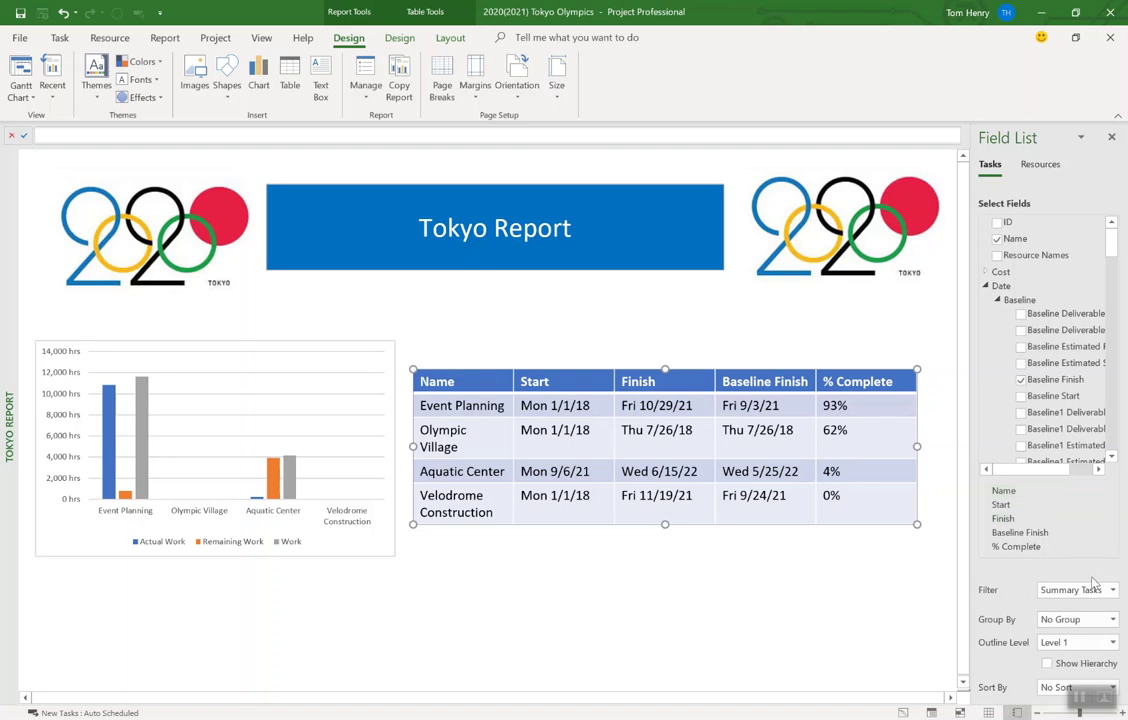
{"action": "left_click", "coordinate": [1100, 619]}
{"action": "left_click", "coordinate": [1020, 660]}
{"action": "left_click", "coordinate": [1112, 589]}
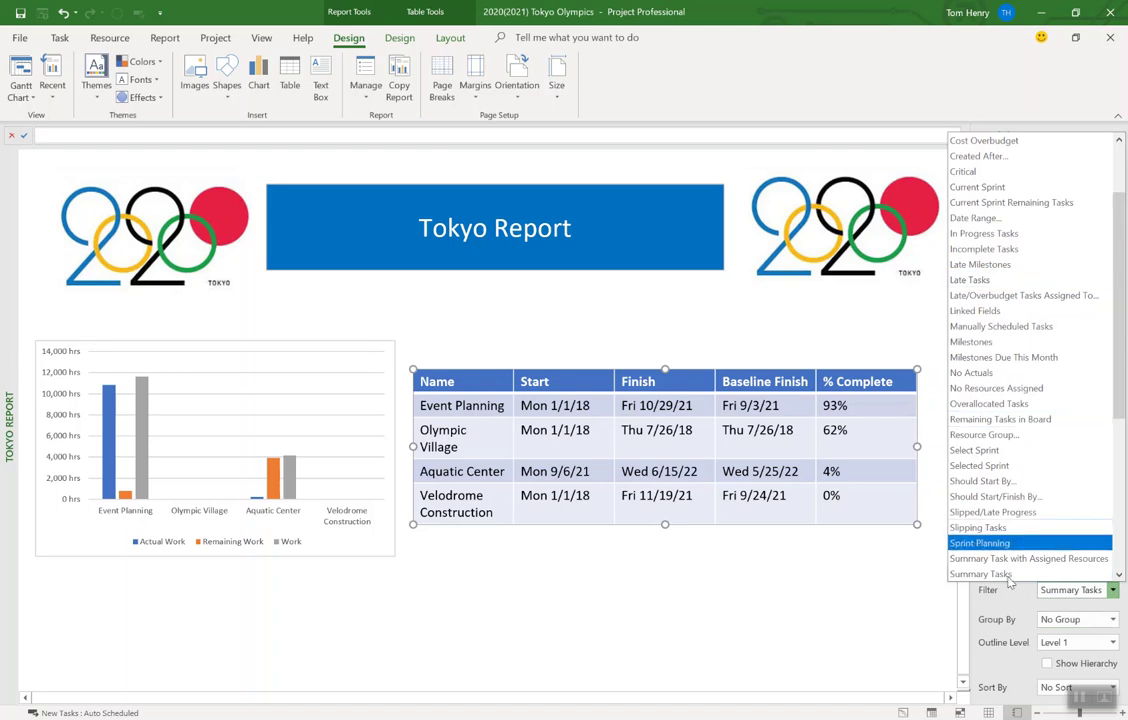
{"action": "left_click", "coordinate": [1060, 598]}
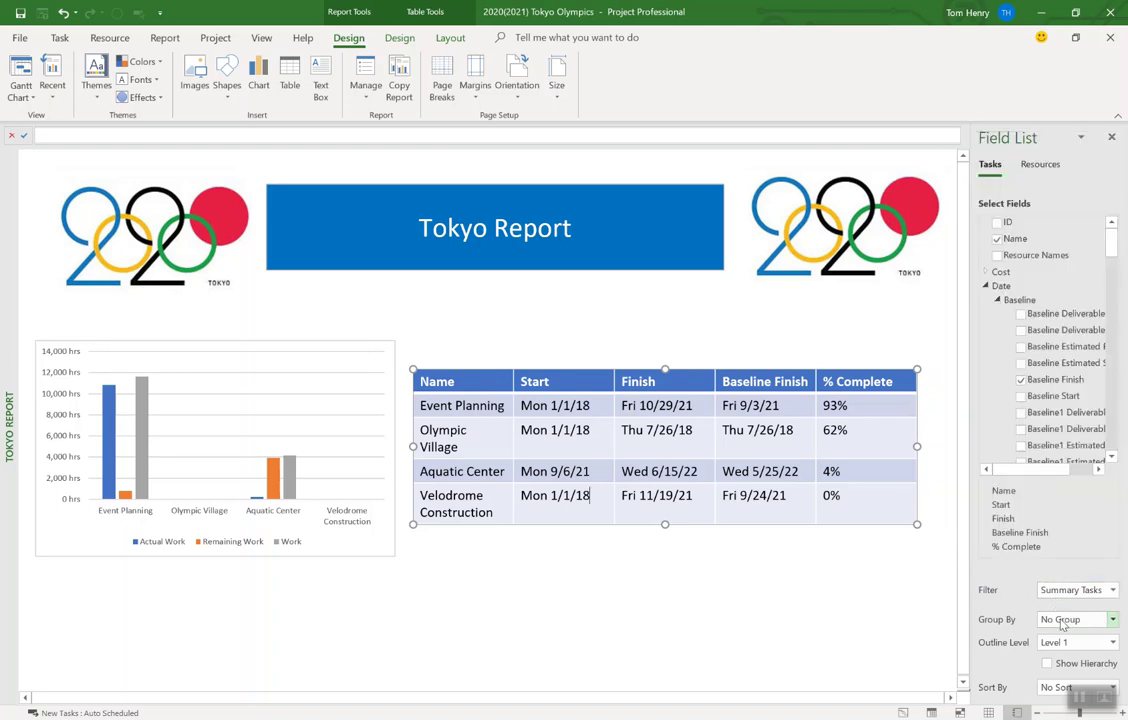
{"action": "left_click", "coordinate": [1062, 643]}
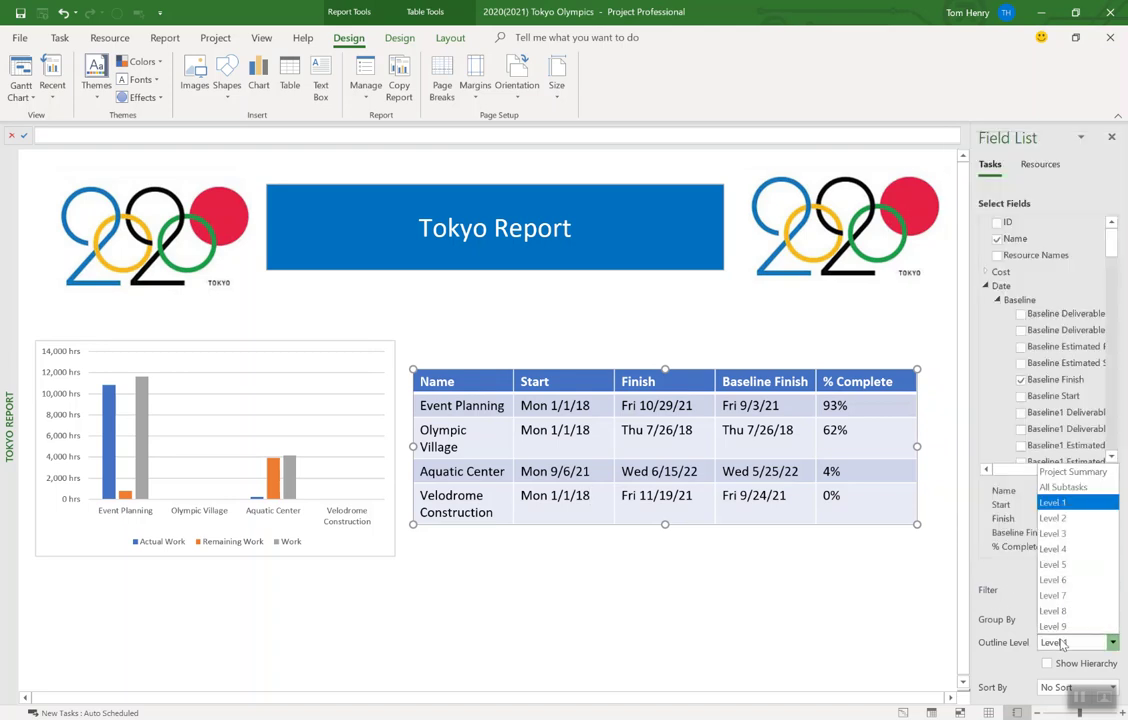
{"action": "left_click", "coordinate": [1072, 471]}
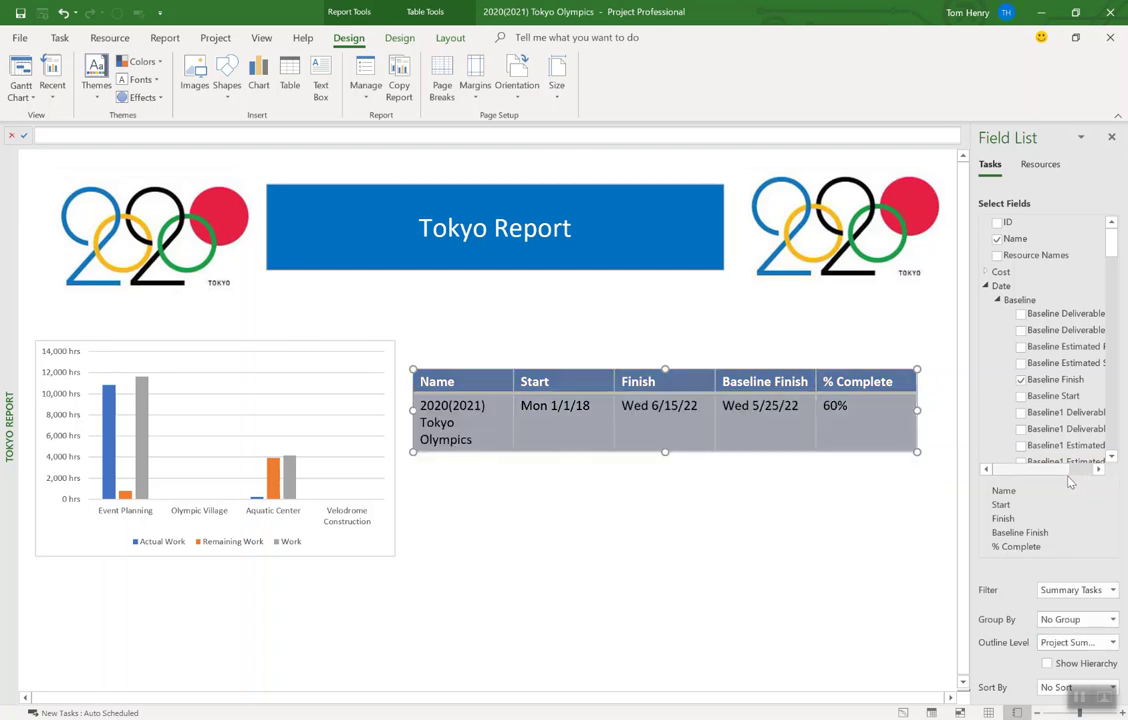
{"action": "left_click", "coordinate": [714, 600]}
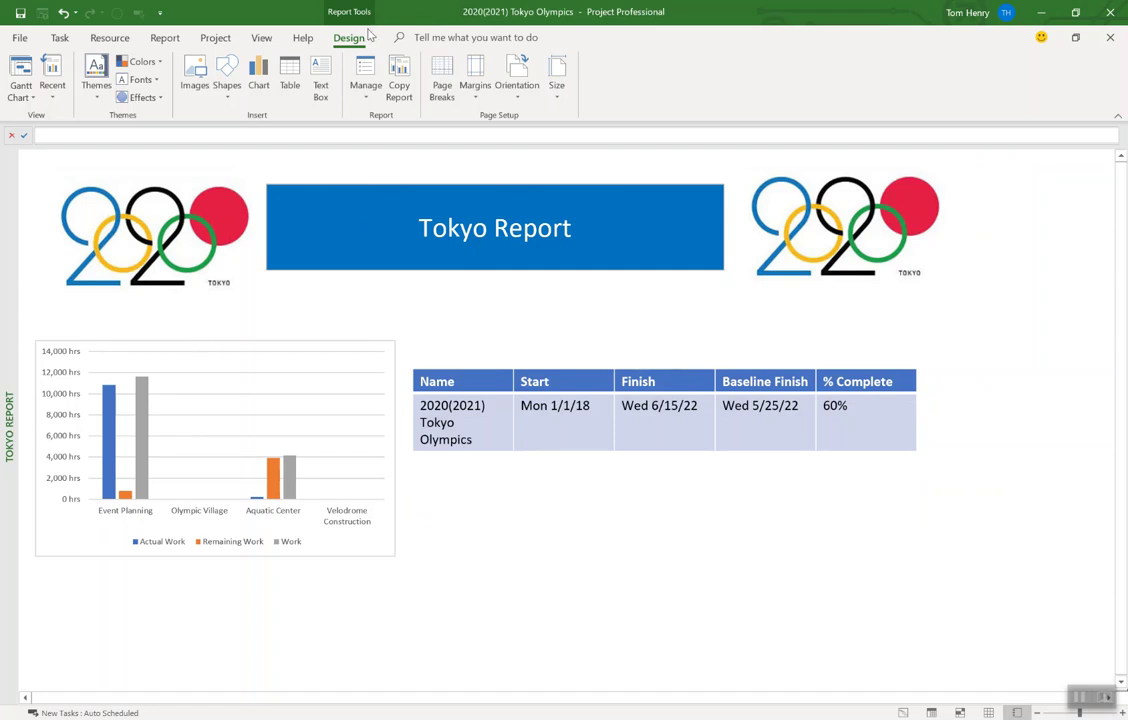
{"action": "left_click", "coordinate": [320, 80]}
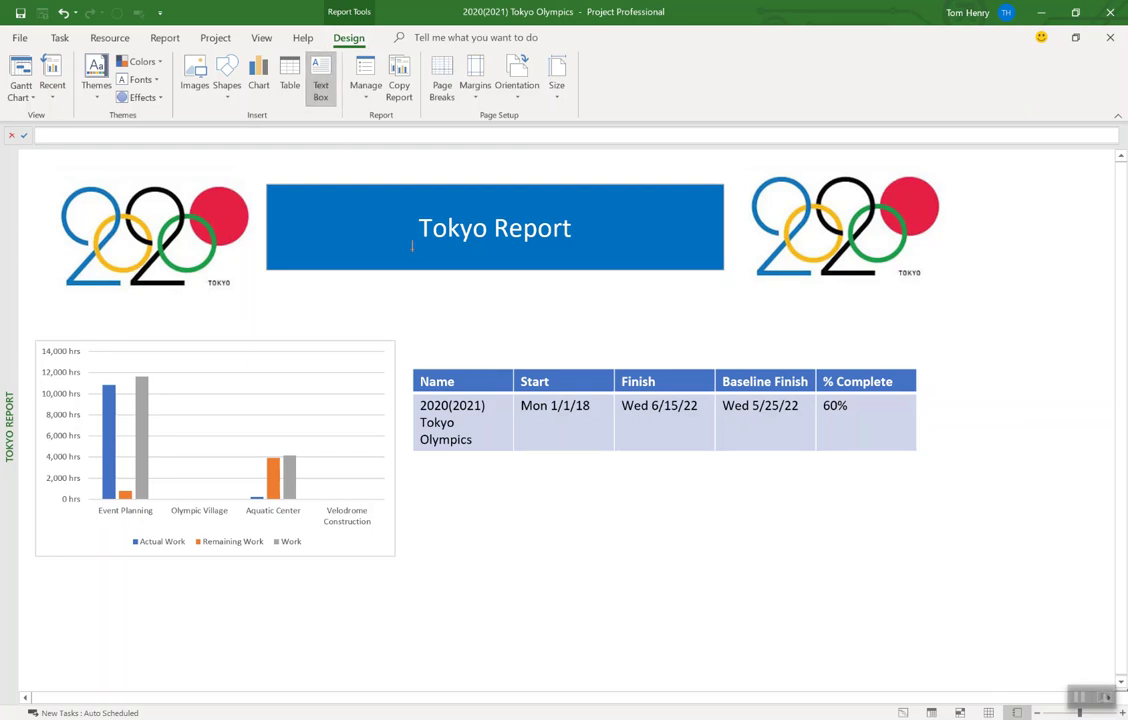
Create a 'High Level Dates' text box heading and position a copy above the chart
{"action": "mouse_move", "coordinate": [411, 325]}
{"action": "left_mouse_down"}
{"action": "mouse_move", "coordinate": [738, 358]}
{"action": "mouse_move", "coordinate": [742, 368]}
{"action": "left_mouse_up"}
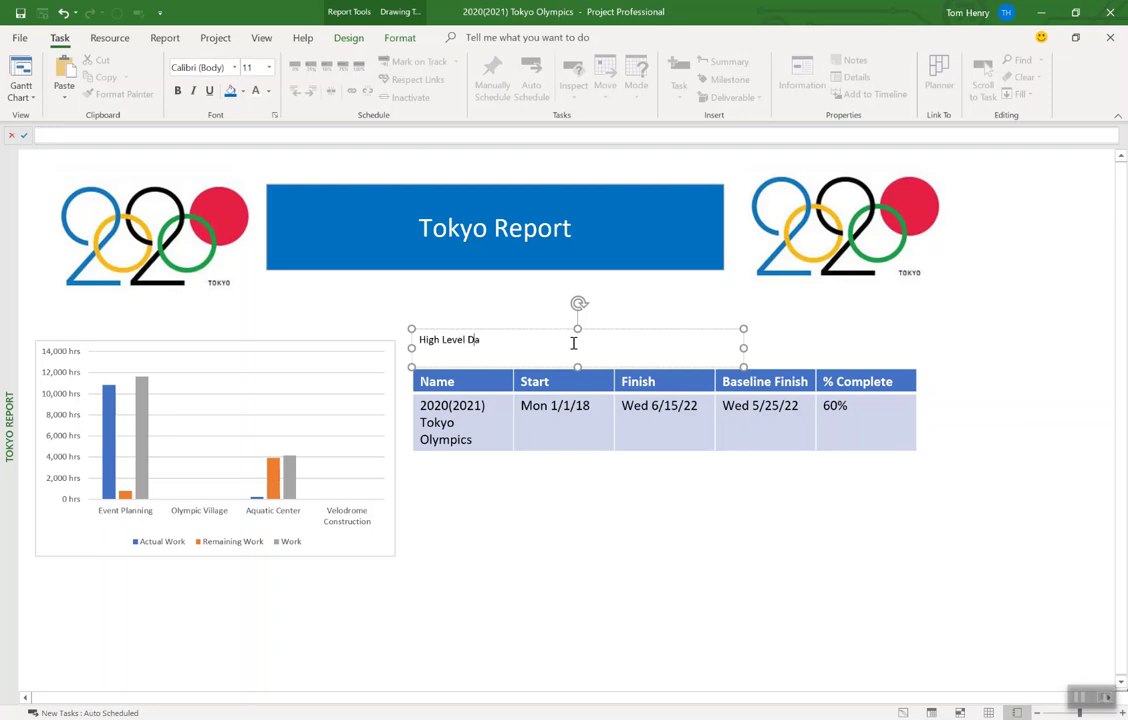
{"action": "left_click", "coordinate": [490, 456]}
{"action": "left_click", "coordinate": [443, 333]}
{"action": "left_click_drag", "start_coordinate": [444, 330], "coordinate": [51, 316]}
{"action": "left_click_drag", "start_coordinate": [196, 349], "coordinate": [198, 338]}
Set both 'High Level Dates' headings to 14 point
{"action": "triple_click", "coordinate": [92, 321]}
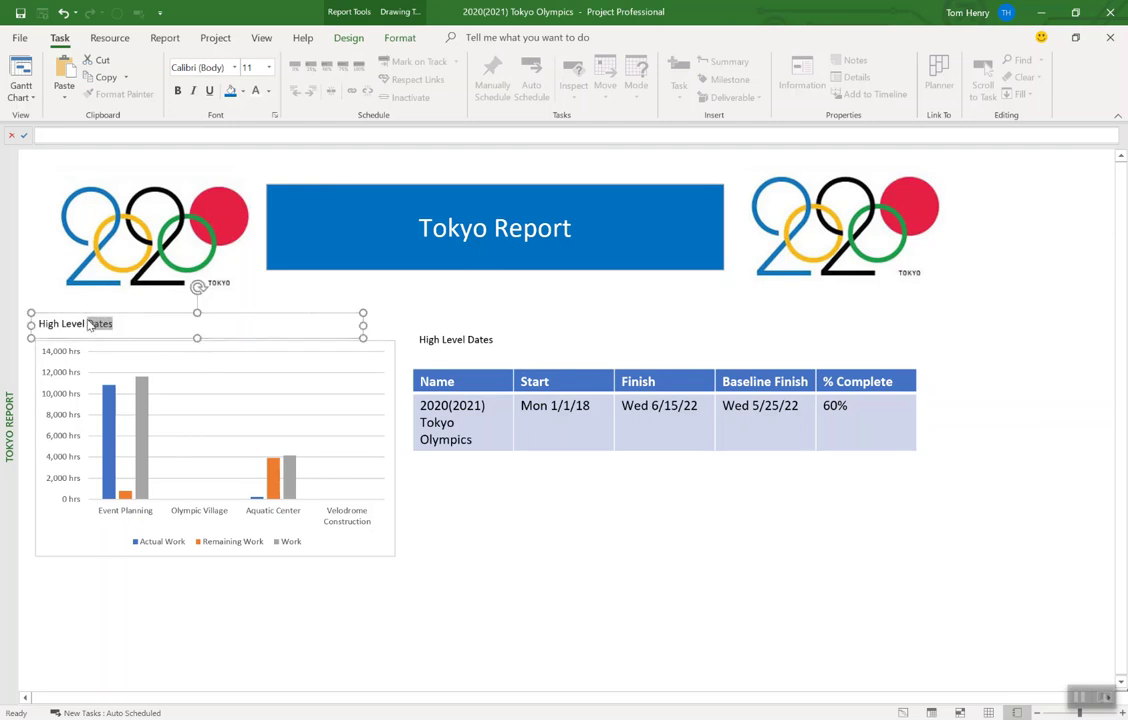
{"action": "left_click", "coordinate": [268, 67]}
{"action": "left_click", "coordinate": [256, 197]}
{"action": "left_click", "coordinate": [522, 331]}
{"action": "triple_click", "coordinate": [466, 344]}
{"action": "left_click", "coordinate": [268, 67]}
{"action": "left_click", "coordinate": [256, 197]}
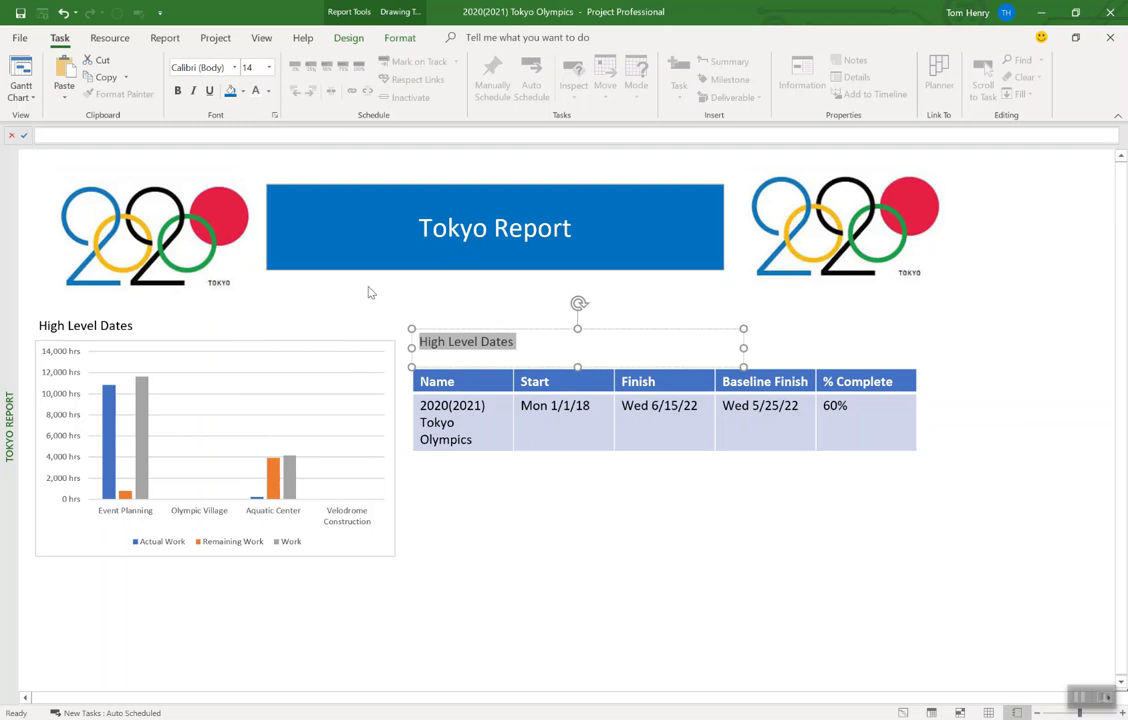
{"action": "left_click", "coordinate": [240, 300]}
Make both headings bold and nudge the table heading closer to the table
{"action": "triple_click", "coordinate": [105, 330]}
{"action": "left_click", "coordinate": [177, 91]}
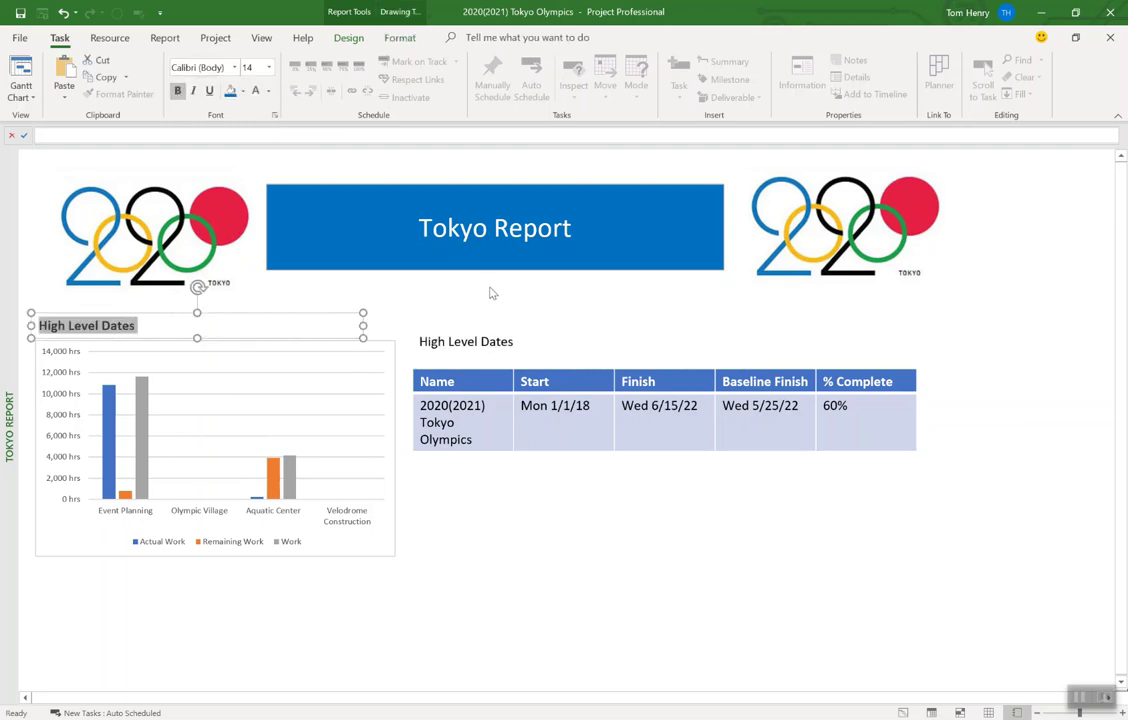
{"action": "double_click", "coordinate": [463, 342]}
{"action": "triple_click", "coordinate": [463, 342]}
{"action": "left_click", "coordinate": [177, 91]}
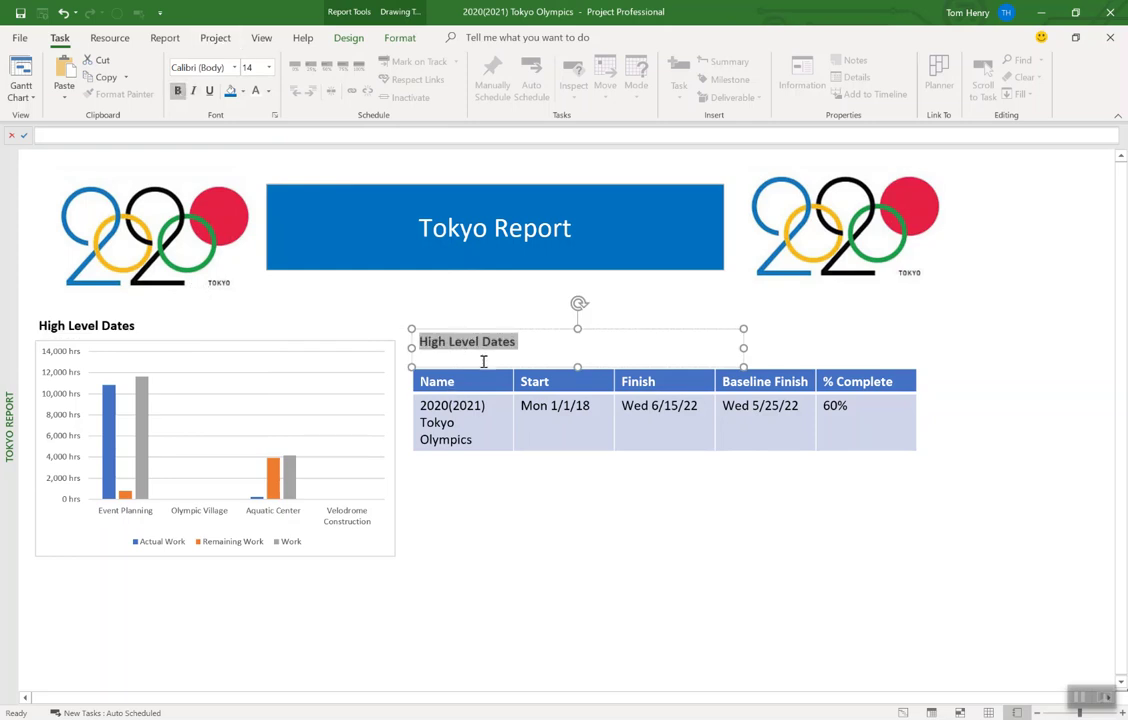
{"action": "left_click", "coordinate": [580, 360]}
{"action": "left_click", "coordinate": [581, 349]}
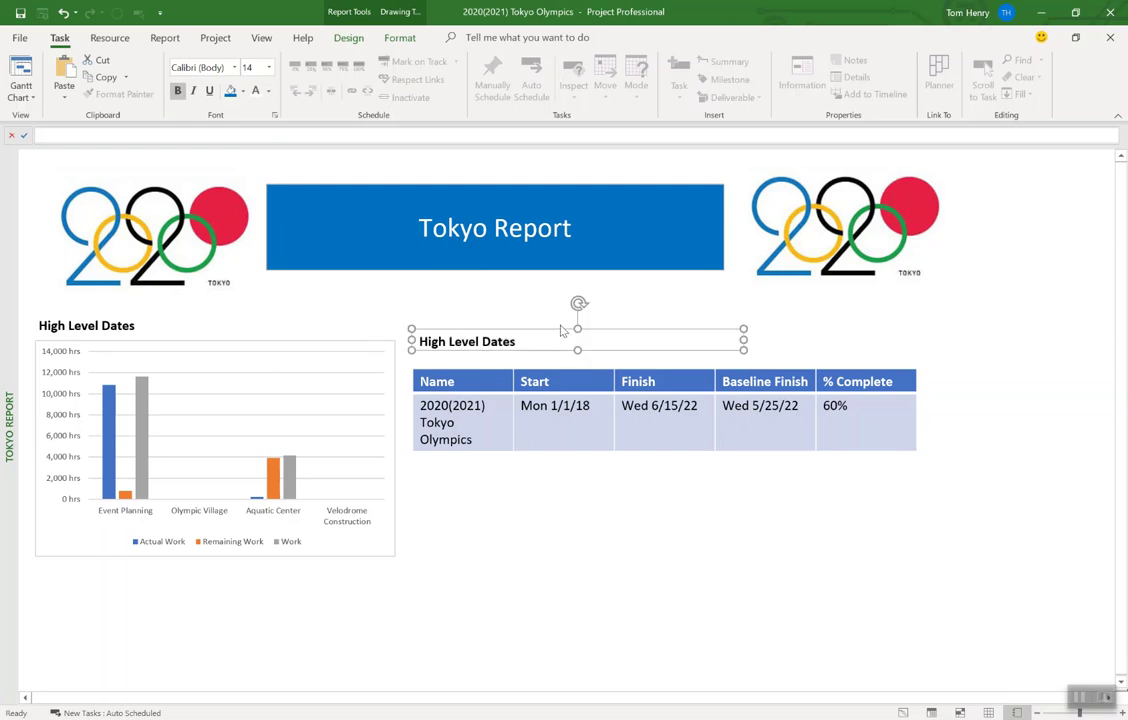
{"action": "left_click_drag", "start_coordinate": [560, 329], "coordinate": [560, 340]}
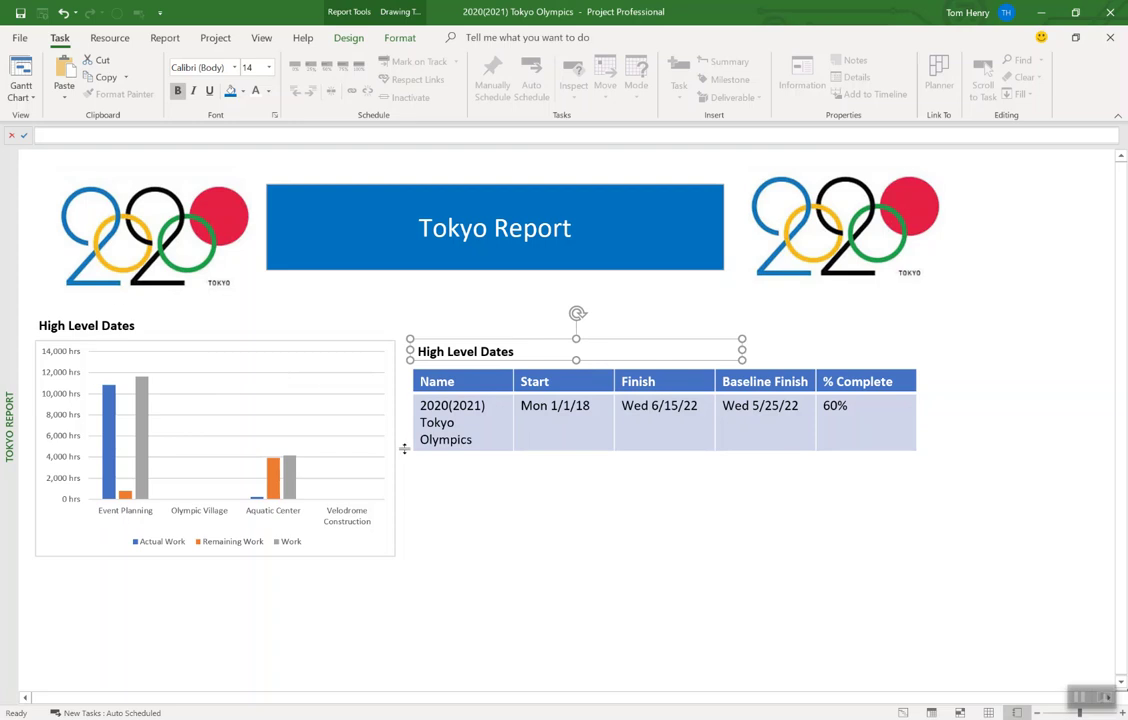
{"action": "left_click", "coordinate": [509, 559]}
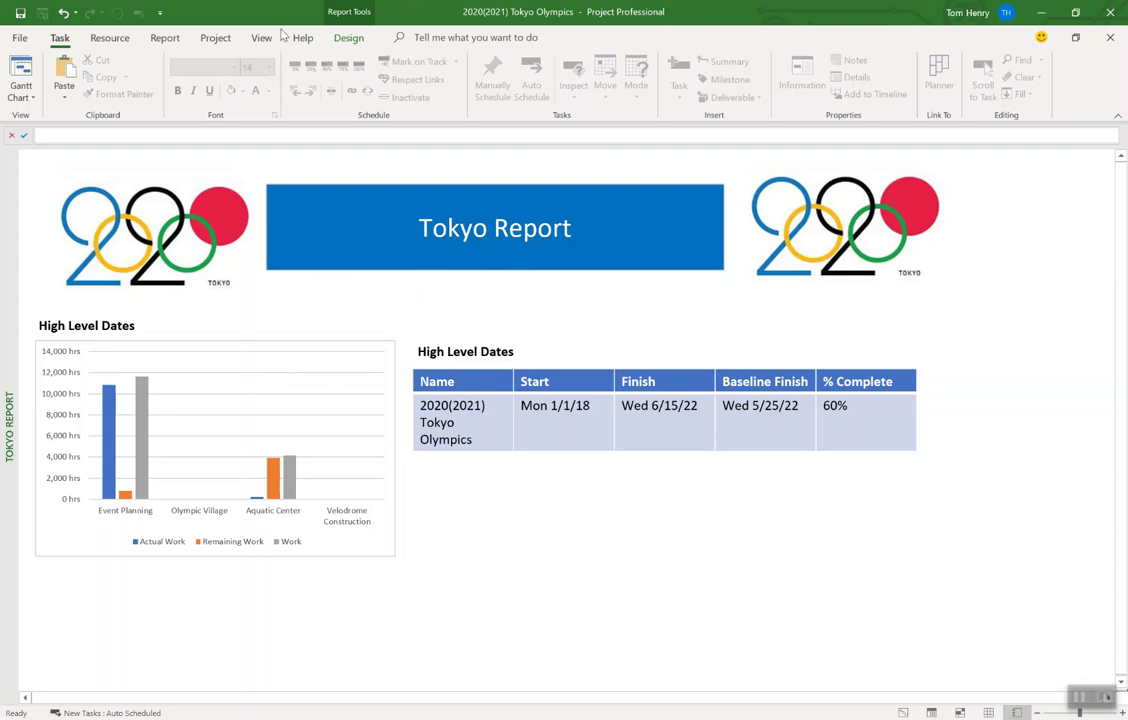
Insert a second table below the dates table and switch it to resource data
{"action": "left_click", "coordinate": [342, 40]}
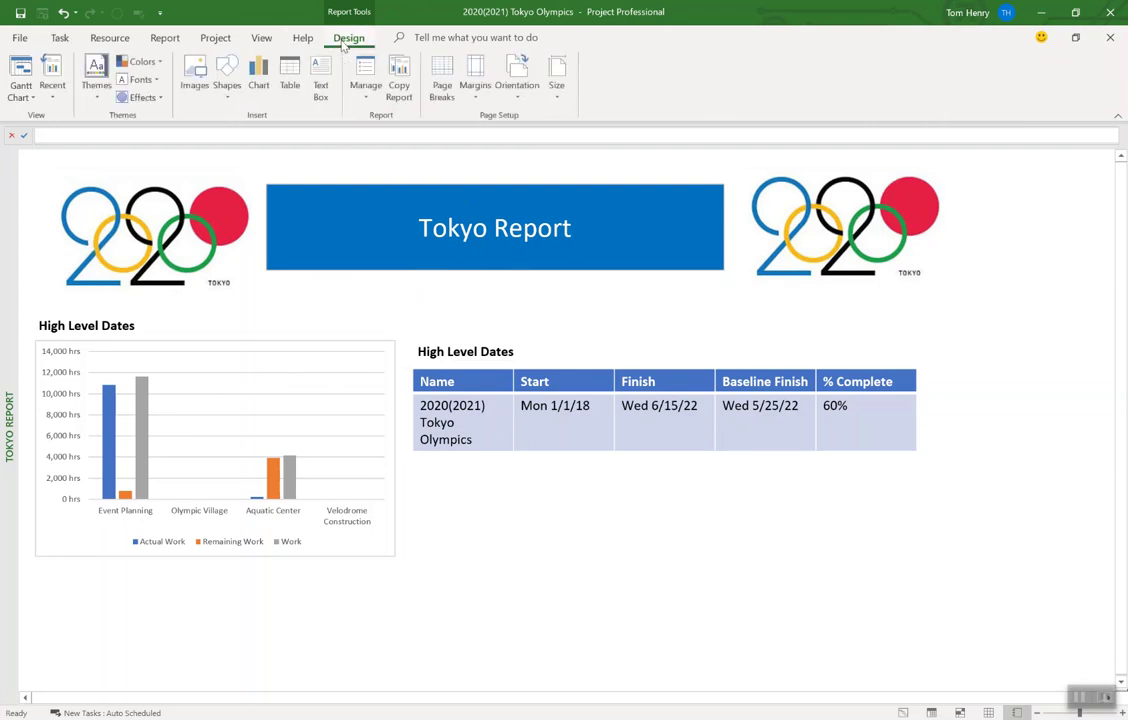
{"action": "left_click", "coordinate": [290, 75]}
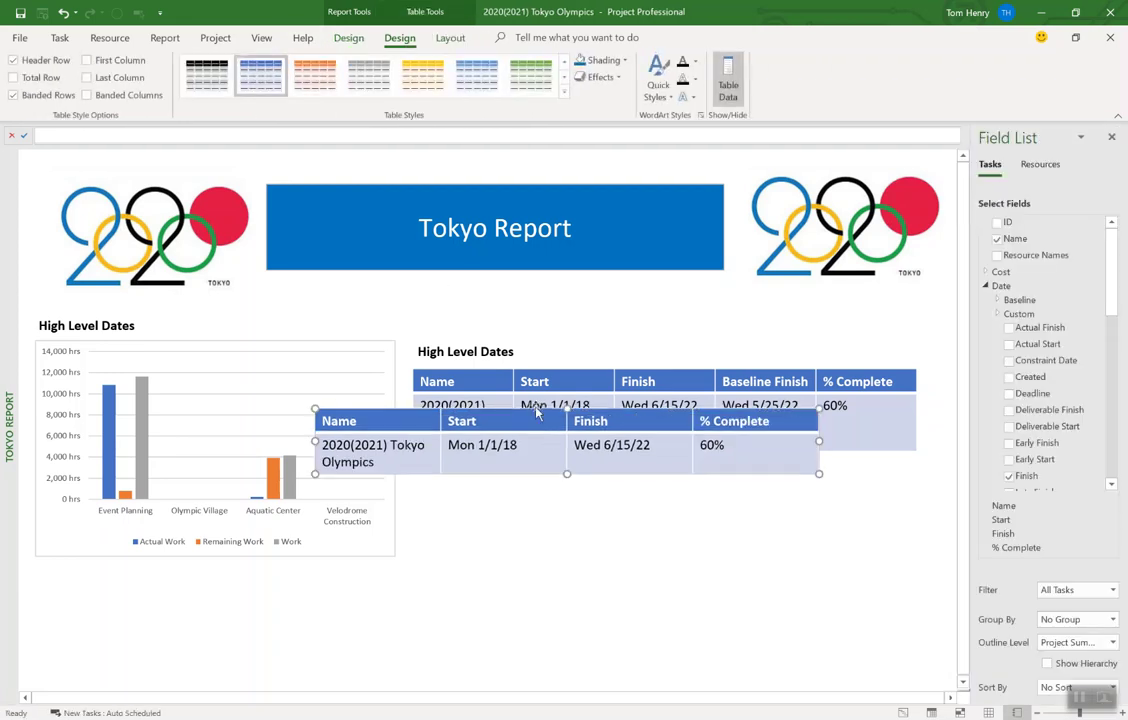
{"action": "left_click_drag", "start_coordinate": [537, 417], "coordinate": [629, 480]}
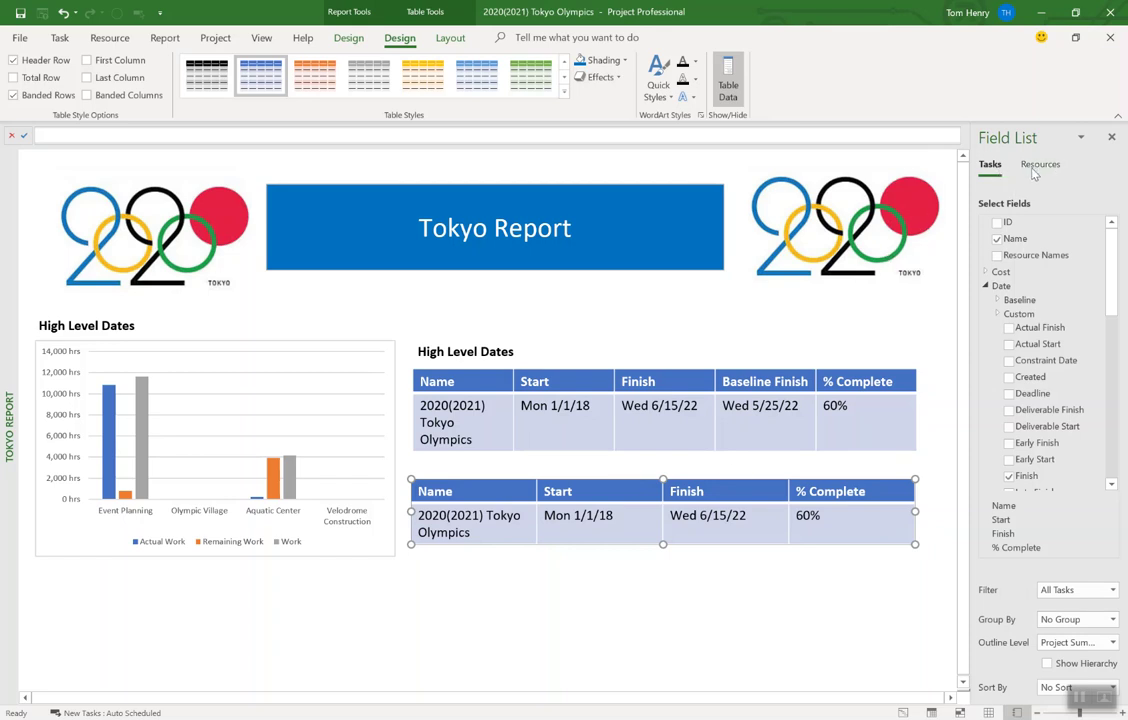
{"action": "left_click", "coordinate": [1035, 168]}
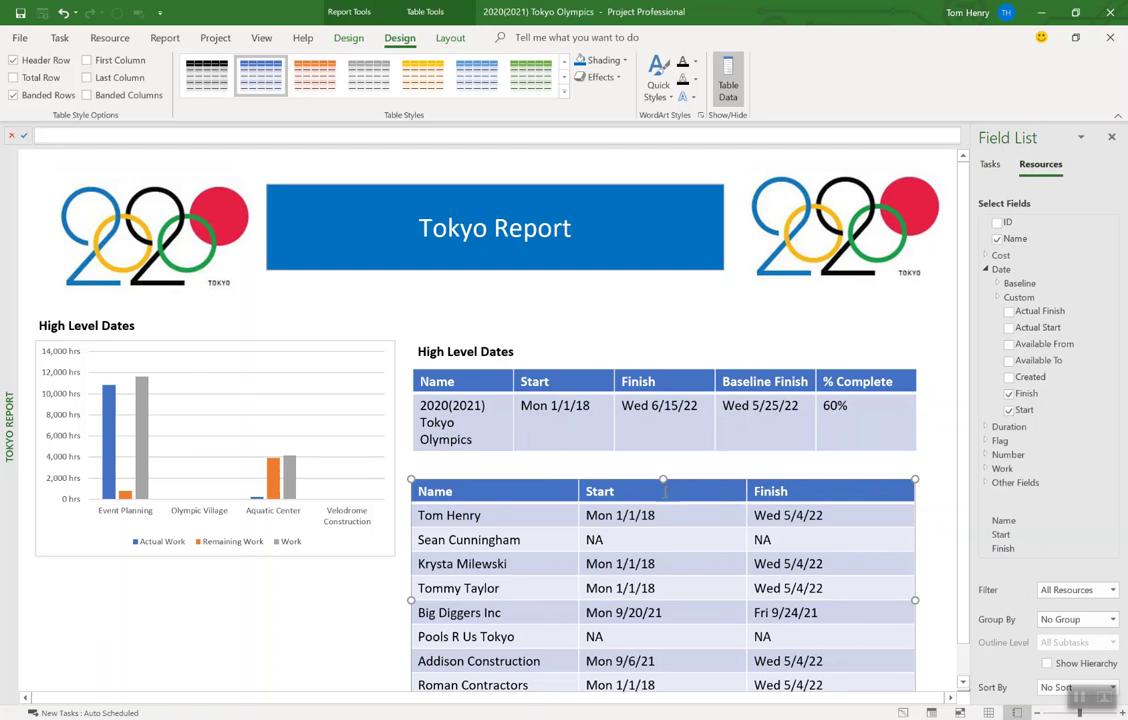
{"action": "scroll", "coordinate": [565, 318], "scroll_direction": "down", "scroll_amount": 2}
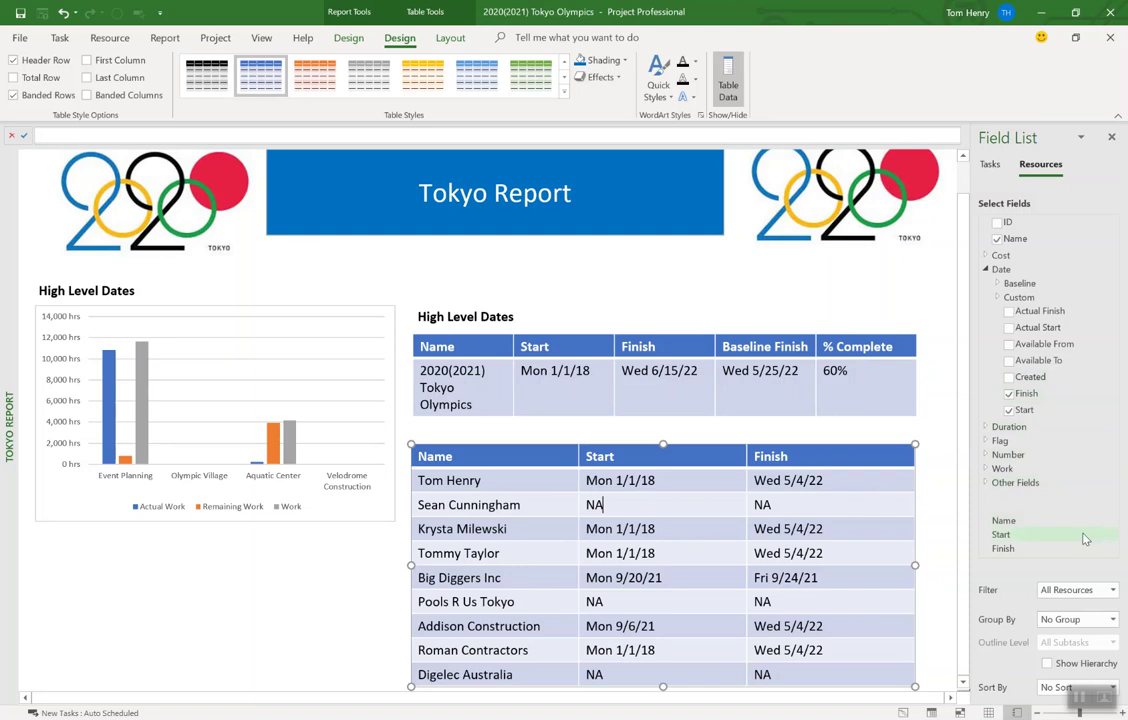
Filter the resource table to cost resources and remove its Finish and Start columns
{"action": "left_click", "coordinate": [1089, 591]}
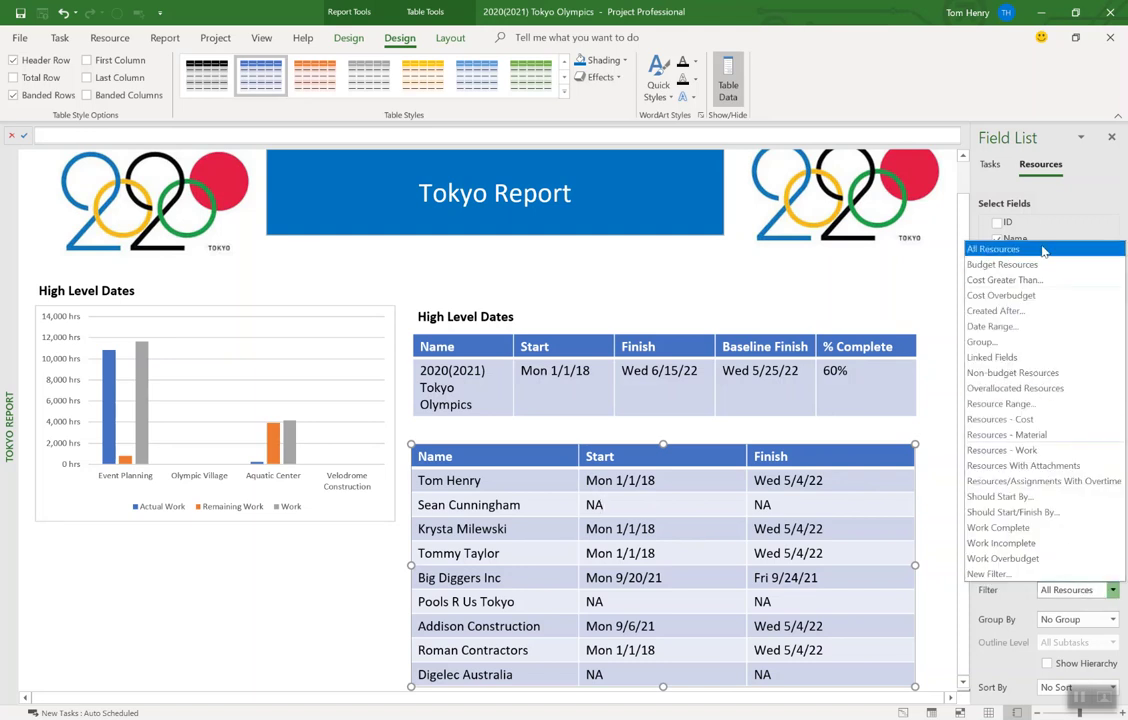
{"action": "left_click", "coordinate": [1049, 420]}
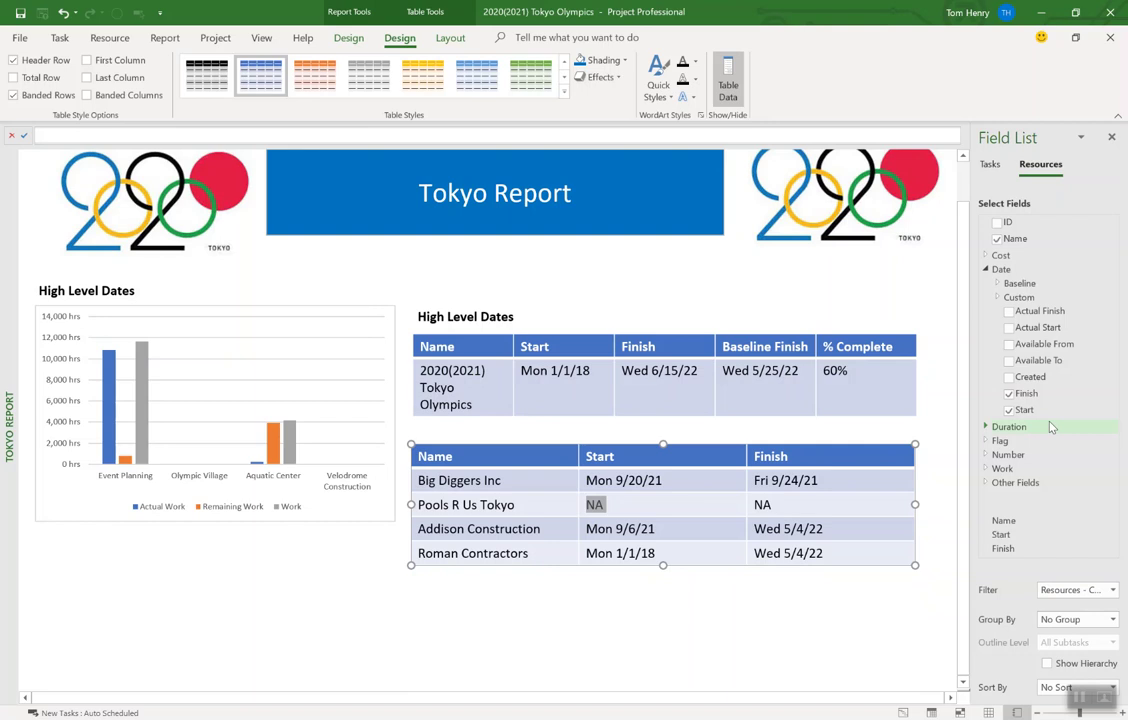
{"action": "left_click", "coordinate": [588, 620]}
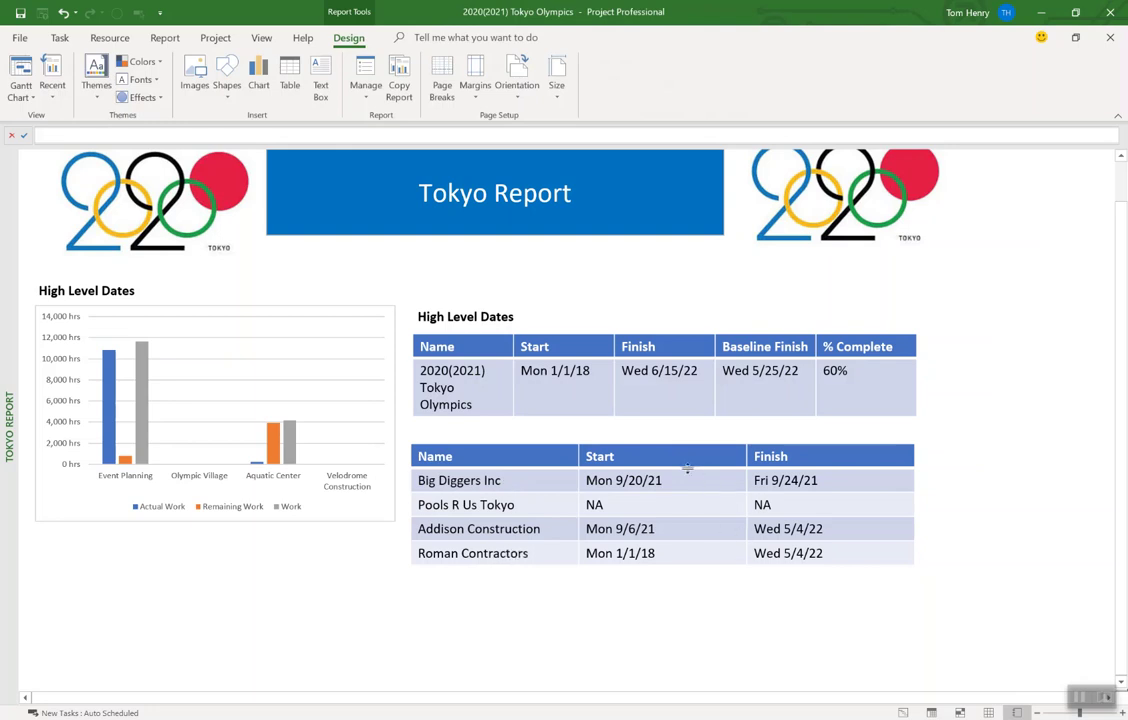
{"action": "left_click", "coordinate": [683, 456]}
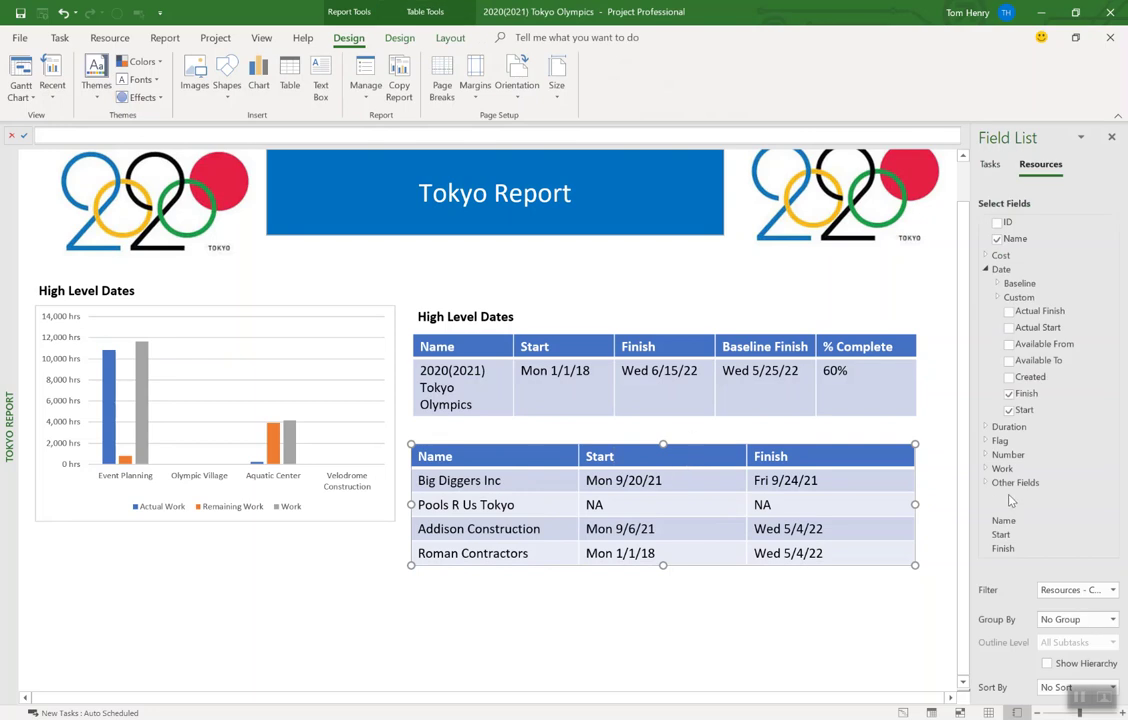
{"action": "left_click", "coordinate": [1008, 393]}
{"action": "left_click", "coordinate": [1009, 410]}
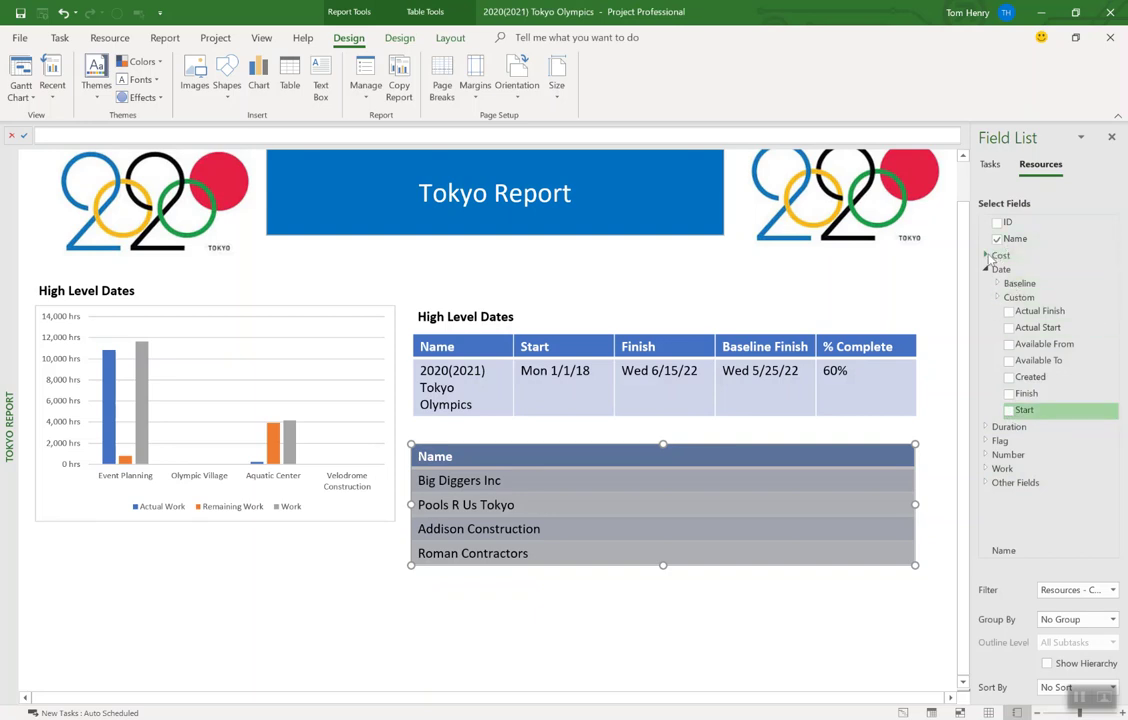
Add Baseline Cost, Cost, Actual Cost and Cost Variance columns to the resource table
{"action": "left_click", "coordinate": [987, 271]}
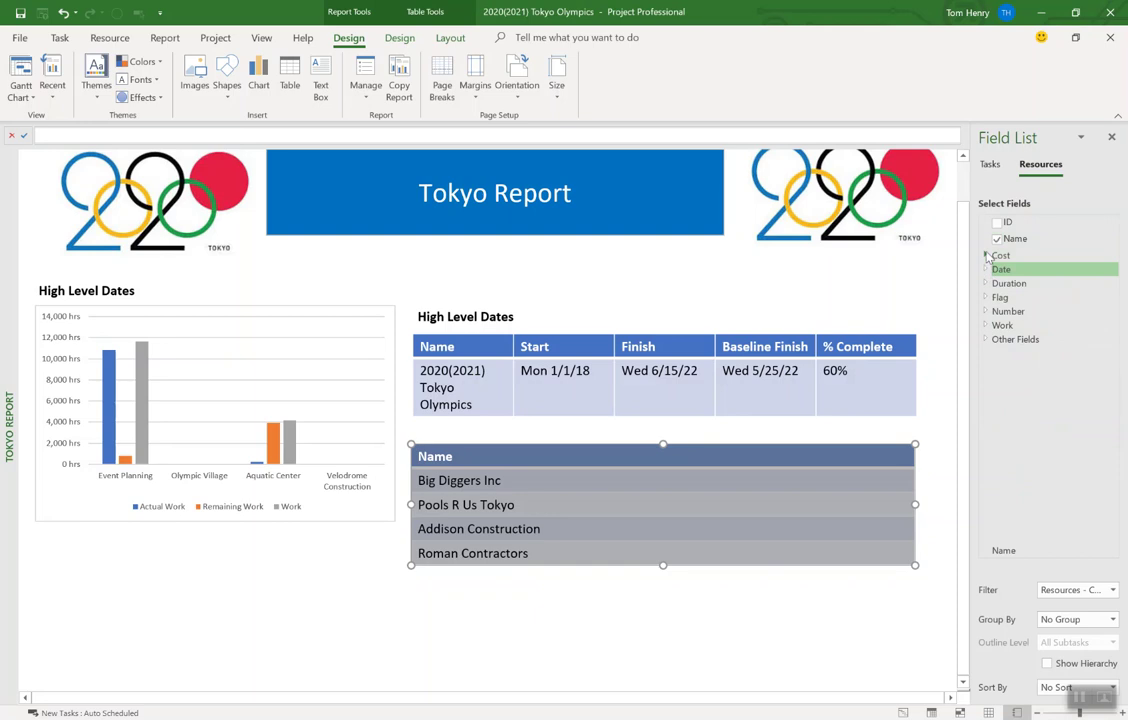
{"action": "left_click", "coordinate": [987, 255]}
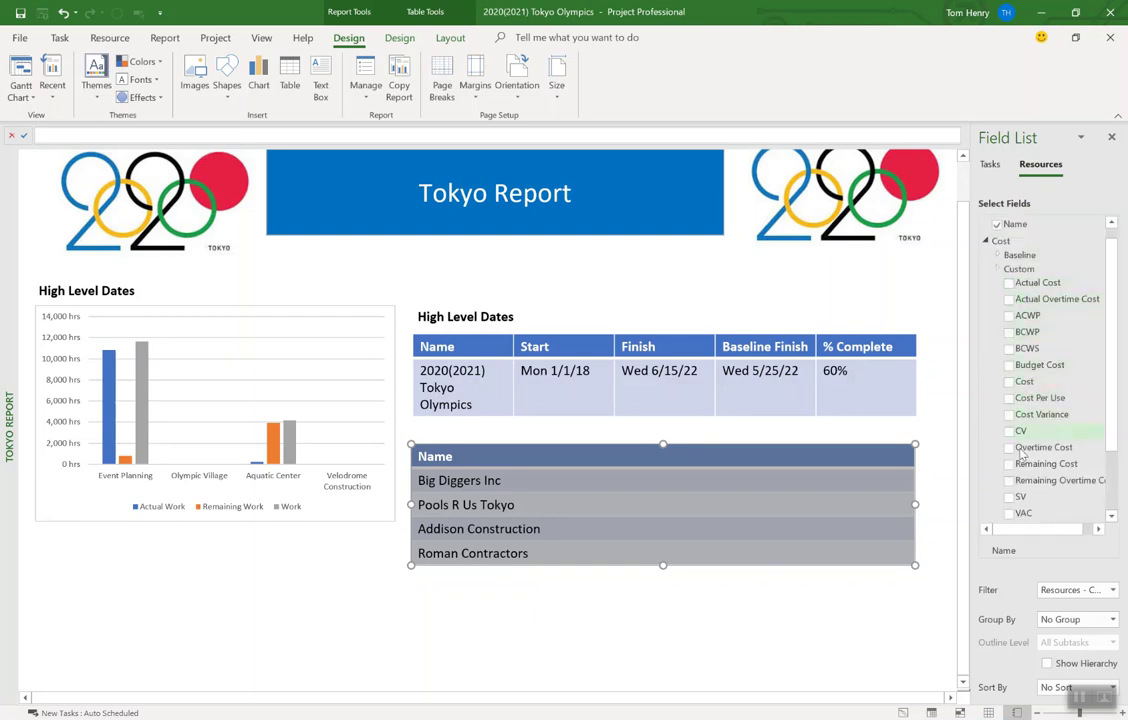
{"action": "scroll", "coordinate": [1021, 400], "scroll_direction": "down", "scroll_amount": 2}
{"action": "scroll", "coordinate": [1021, 390], "scroll_direction": "up", "scroll_amount": 2}
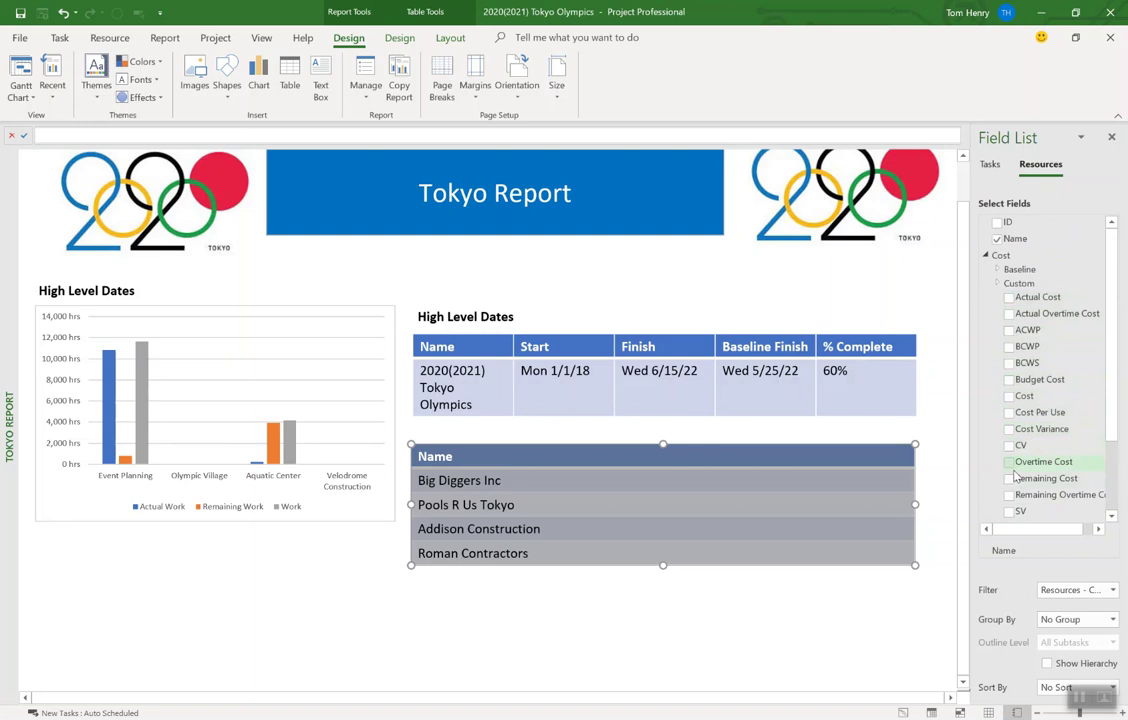
{"action": "left_click", "coordinate": [998, 270]}
{"action": "left_click", "coordinate": [1010, 253]}
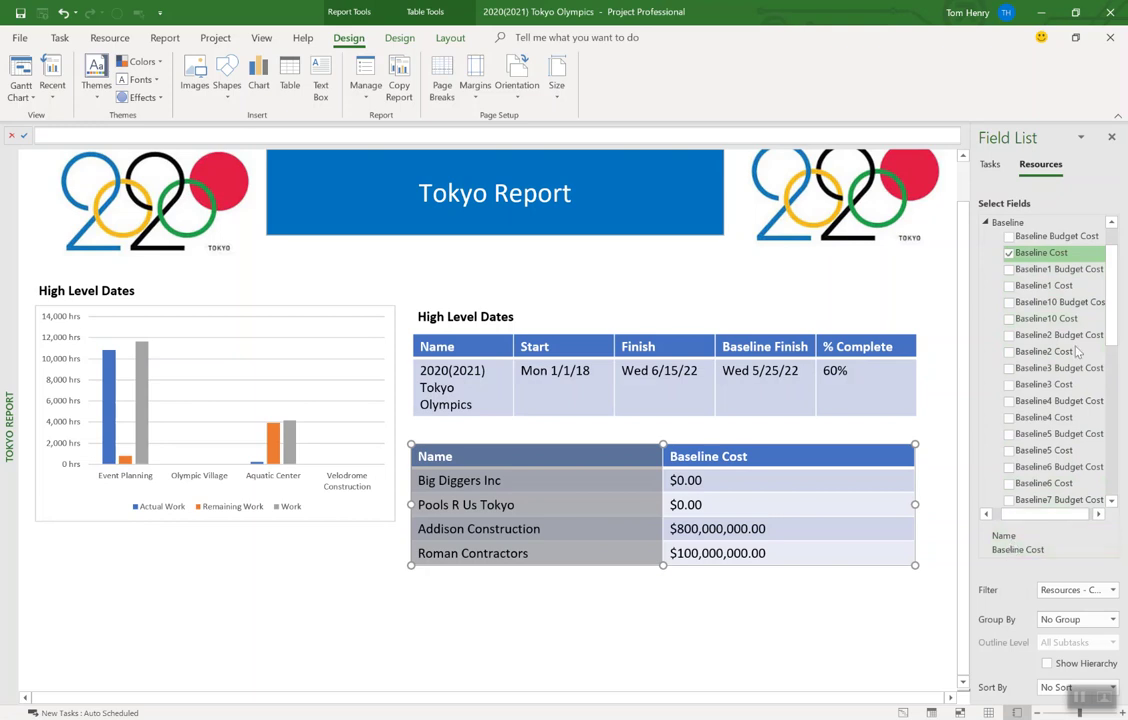
{"action": "scroll", "coordinate": [1050, 347], "scroll_direction": "down", "scroll_amount": 4}
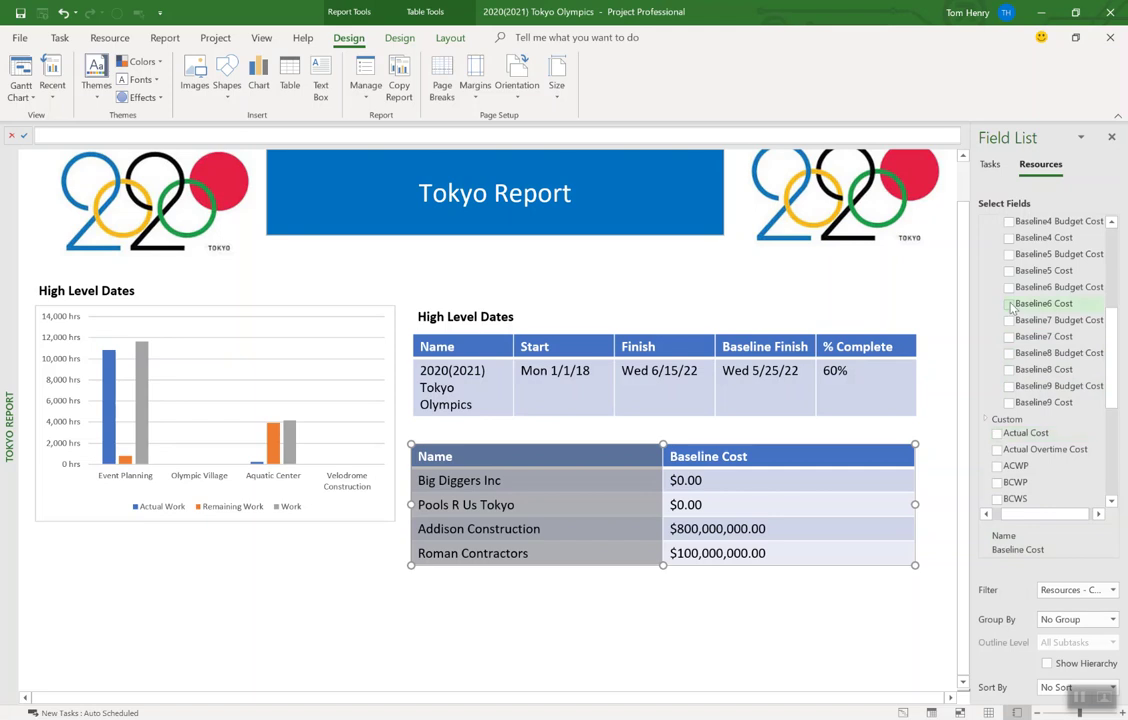
{"action": "scroll", "coordinate": [1012, 308], "scroll_direction": "up", "scroll_amount": 4}
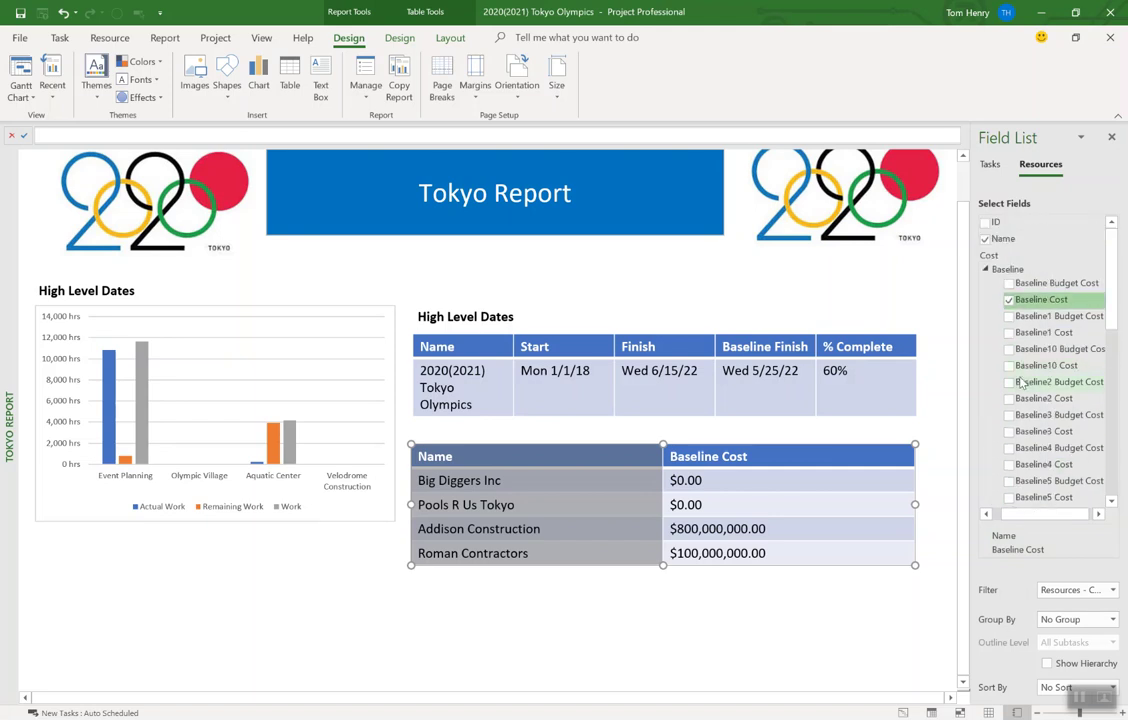
{"action": "scroll", "coordinate": [1021, 383], "scroll_direction": "down", "scroll_amount": 8}
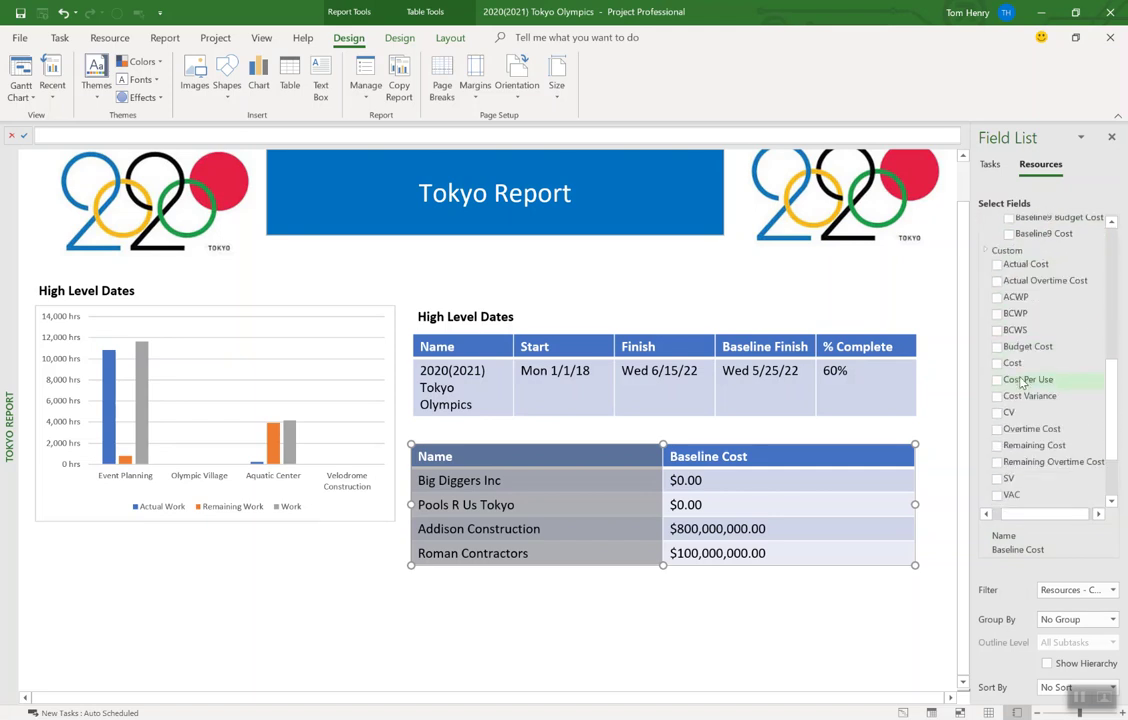
{"action": "left_click", "coordinate": [996, 363]}
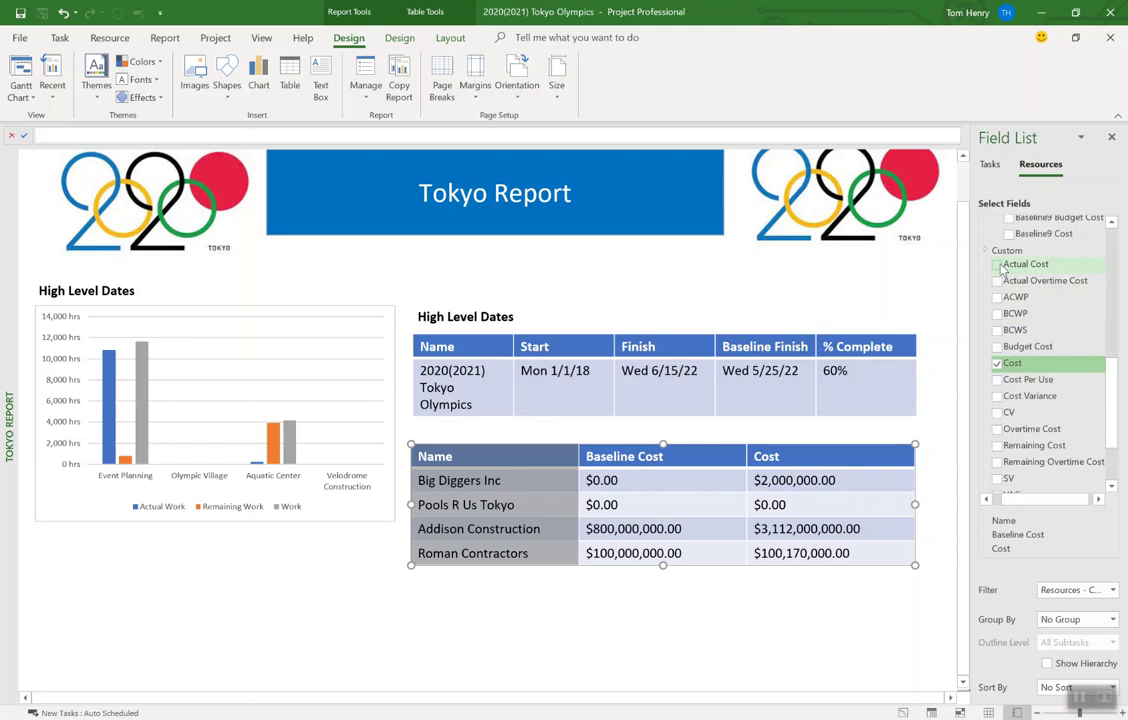
{"action": "left_click", "coordinate": [997, 265]}
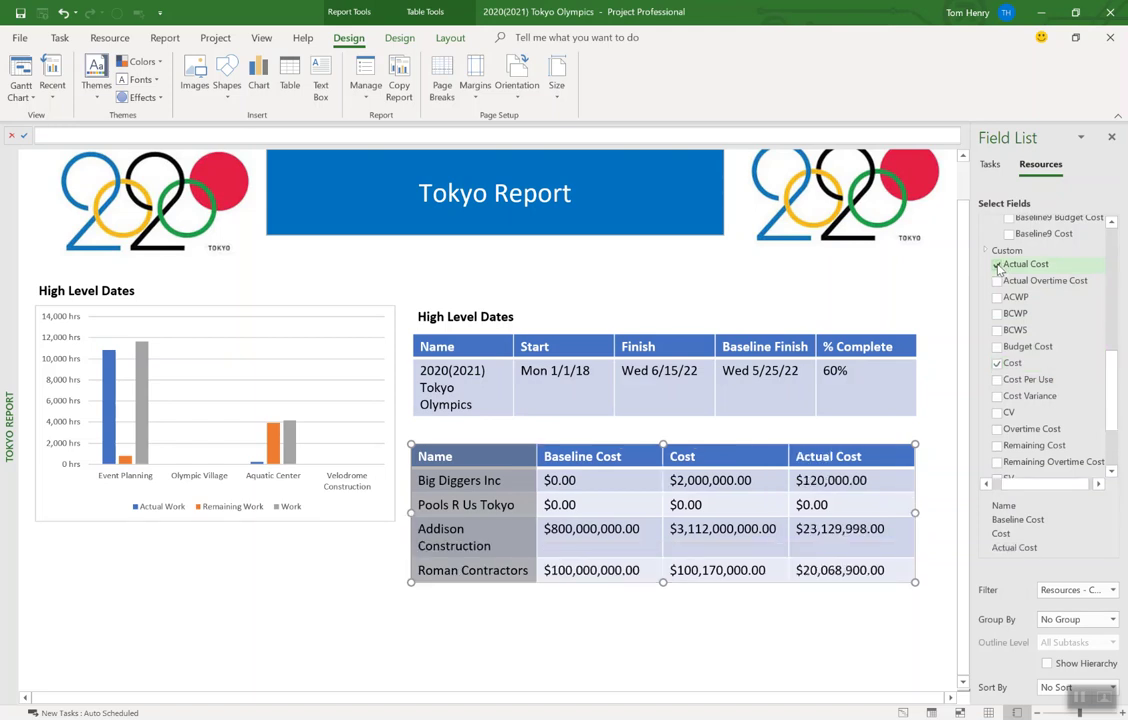
{"action": "scroll", "coordinate": [1010, 380], "scroll_direction": "down", "scroll_amount": 3}
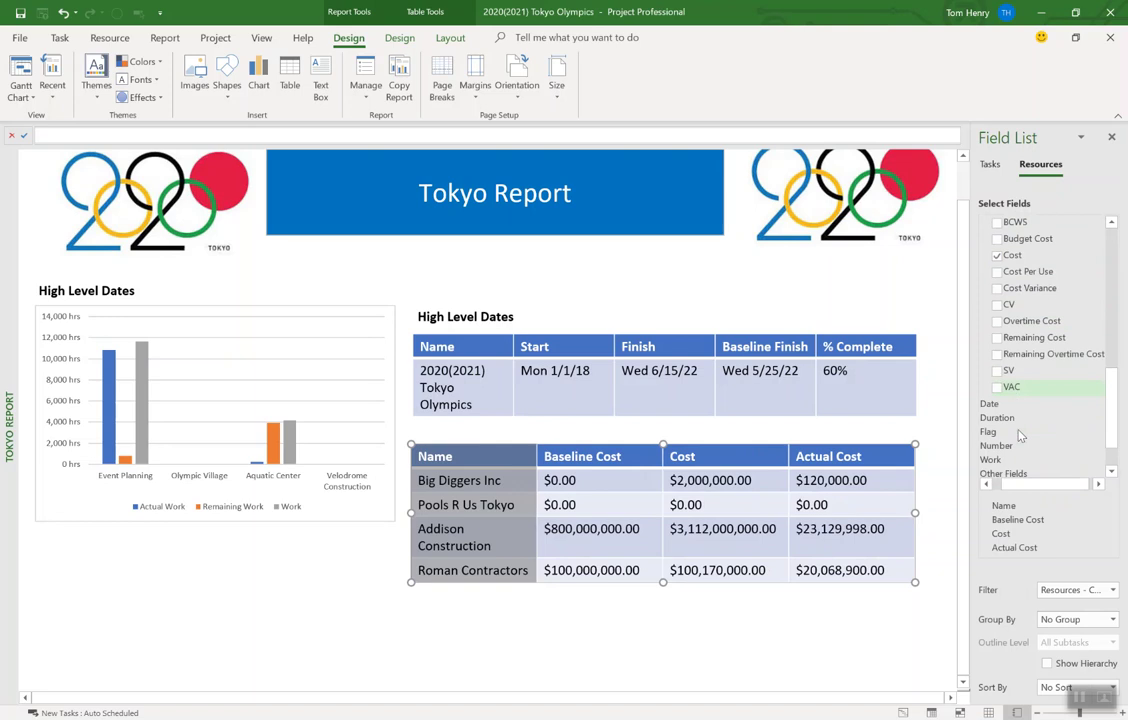
{"action": "left_click", "coordinate": [997, 289]}
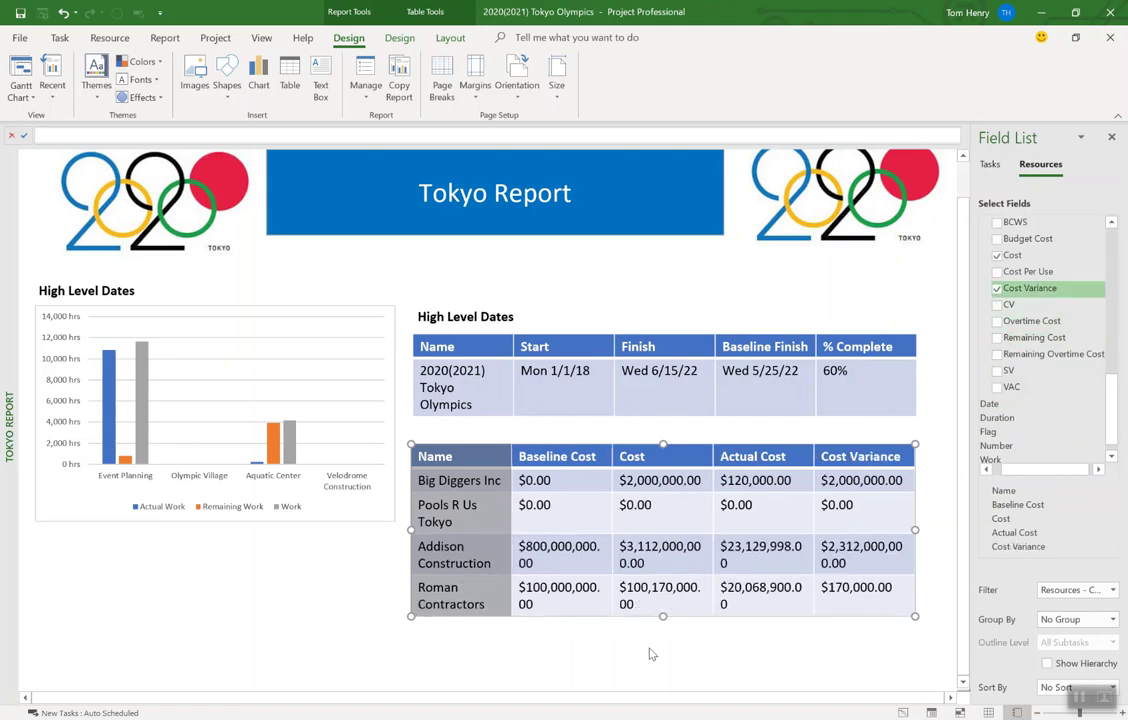
{"action": "left_click", "coordinate": [553, 614]}
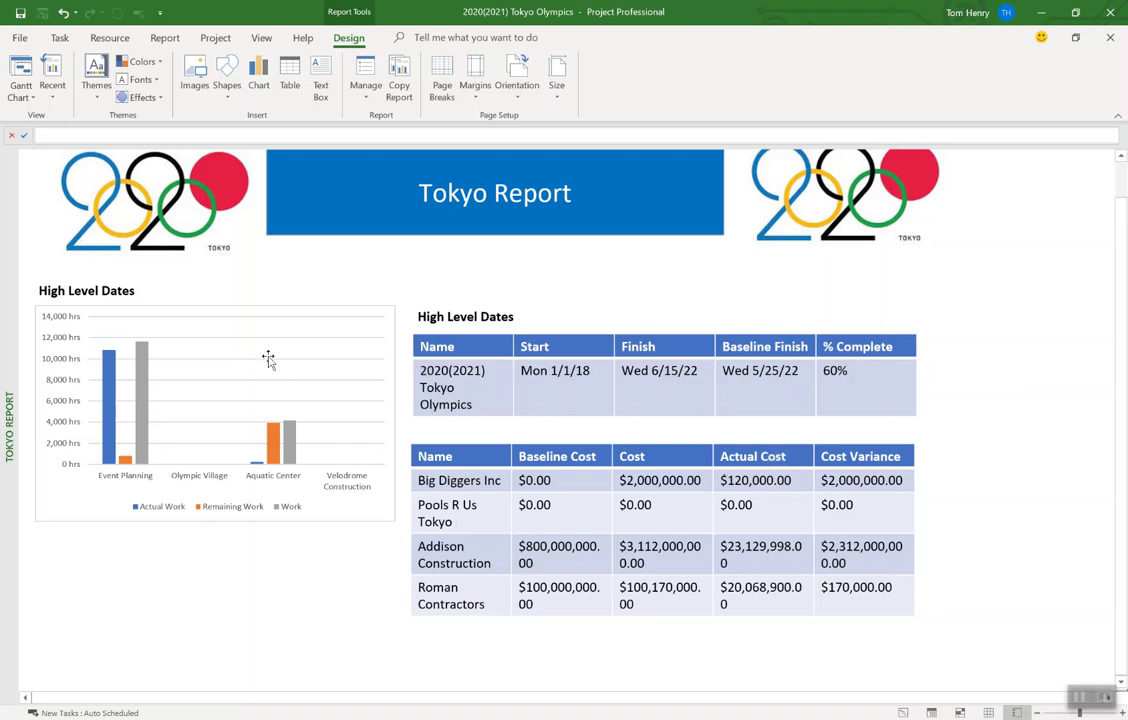
{"action": "scroll", "coordinate": [188, 395], "scroll_direction": "down", "scroll_amount": 2}
{"action": "scroll", "coordinate": [189, 400], "scroll_direction": "up", "scroll_amount": 3}
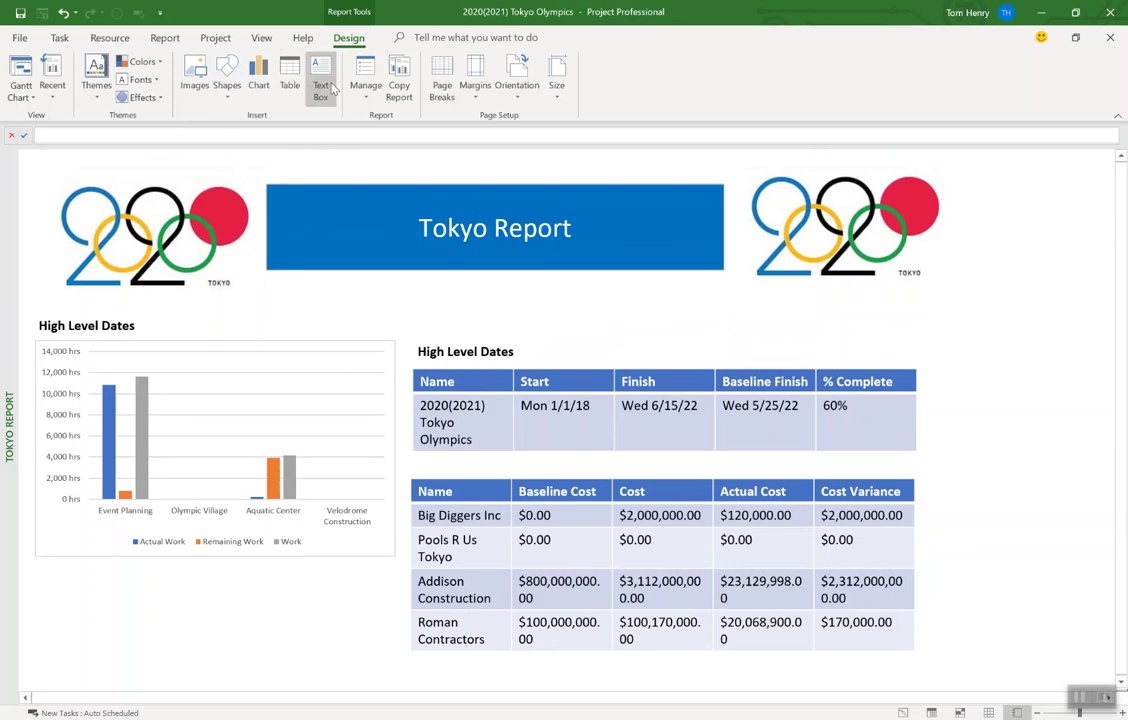
Draw a no-fill rectangle with a thick black outline around both tables
{"action": "left_click", "coordinate": [228, 76]}
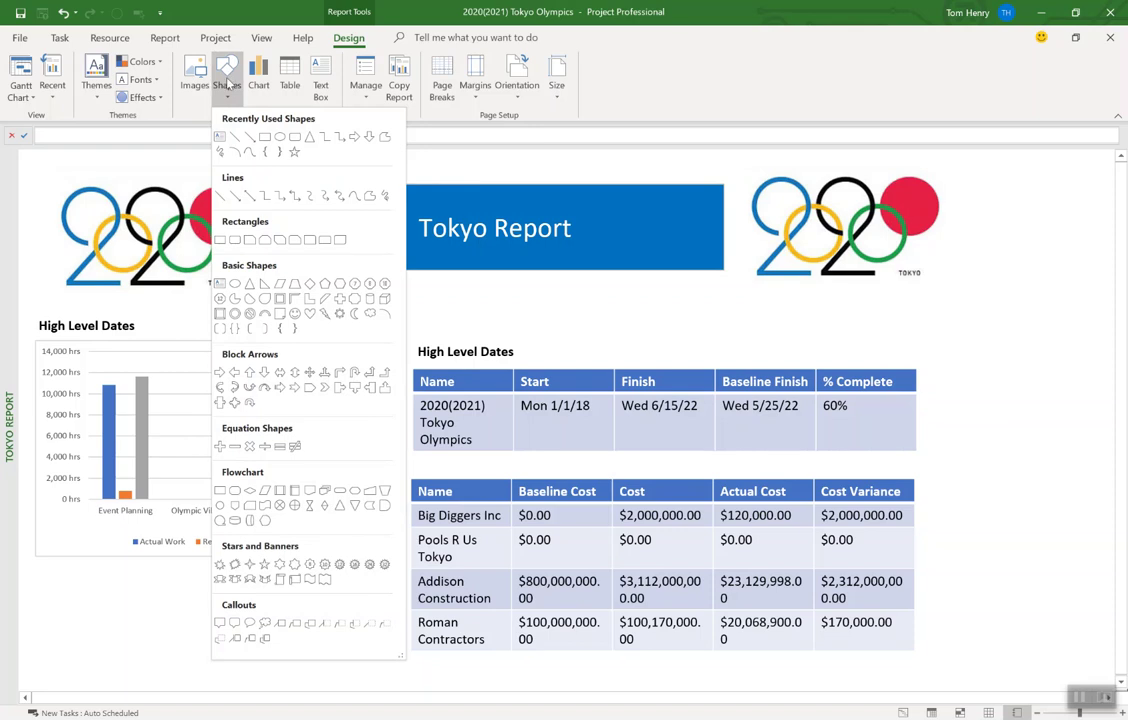
{"action": "left_click", "coordinate": [235, 134]}
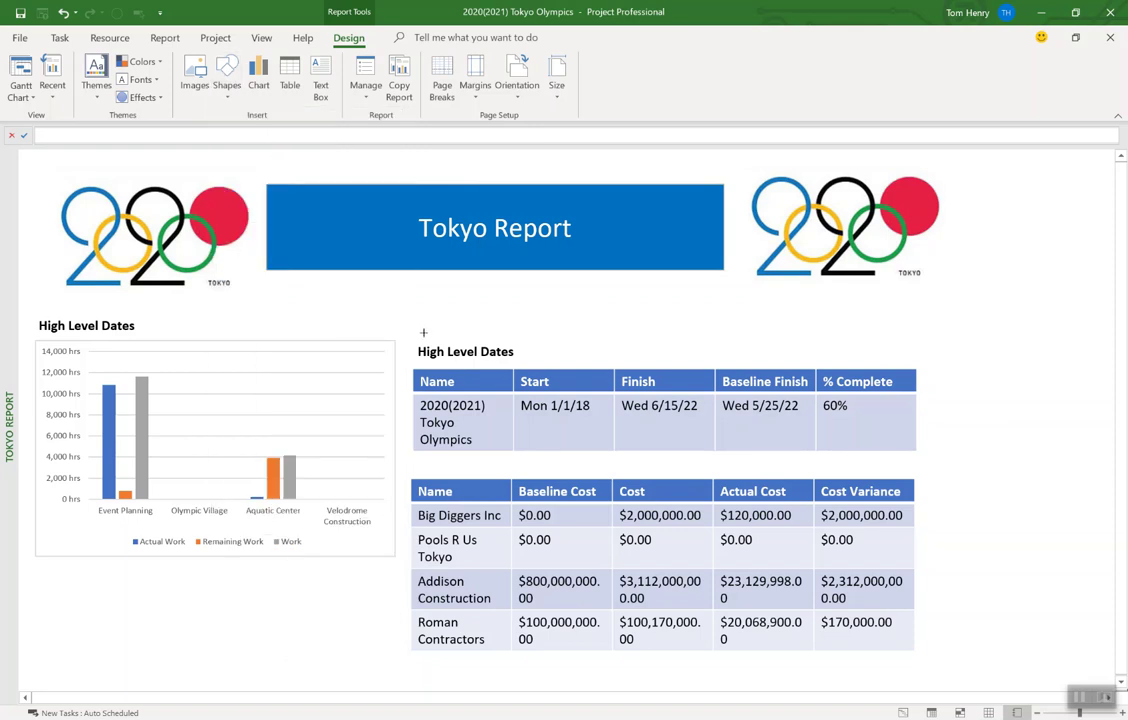
{"action": "mouse_move", "coordinate": [400, 319]}
{"action": "left_mouse_down"}
{"action": "mouse_move", "coordinate": [718, 516]}
{"action": "mouse_move", "coordinate": [871, 662]}
{"action": "mouse_move", "coordinate": [949, 652]}
{"action": "mouse_move", "coordinate": [944, 707]}
{"action": "mouse_move", "coordinate": [914, 629]}
{"action": "mouse_move", "coordinate": [936, 645]}
{"action": "left_mouse_up"}
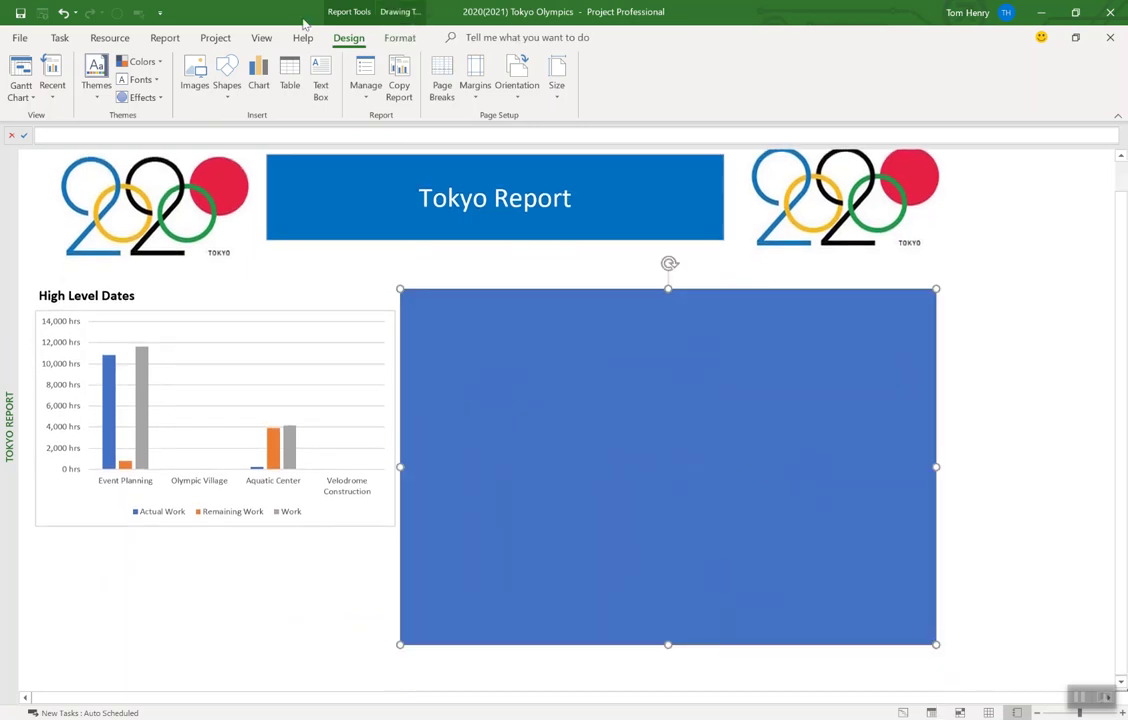
{"action": "left_click", "coordinate": [399, 38]}
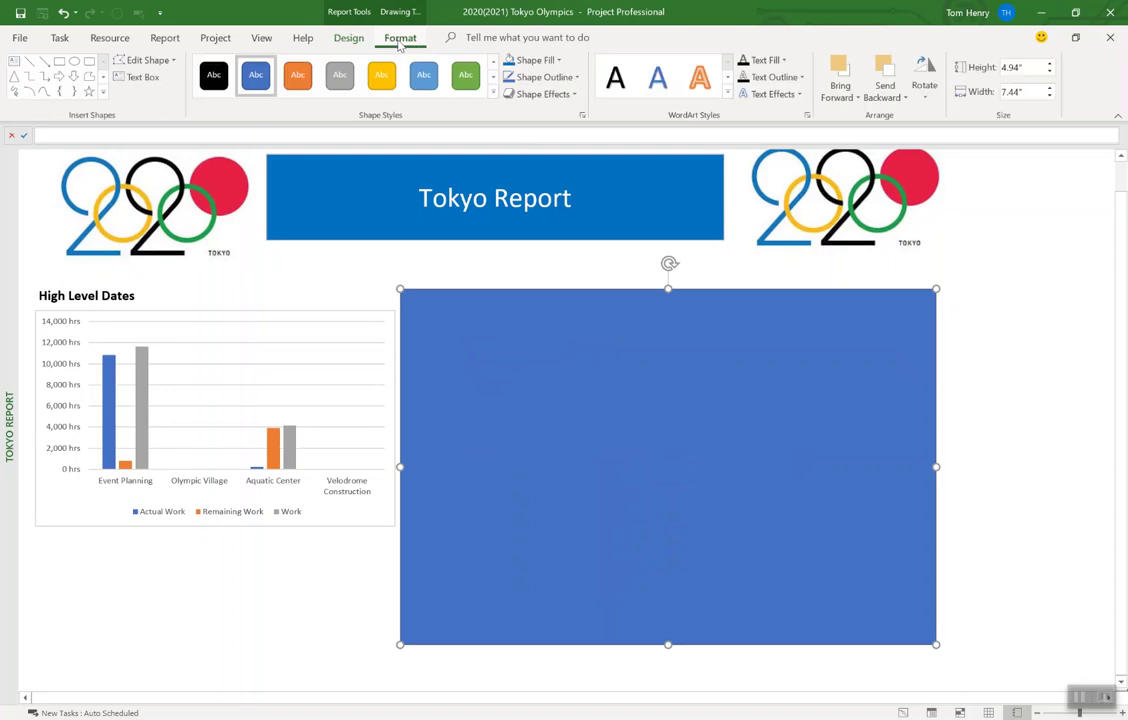
{"action": "left_click", "coordinate": [557, 61]}
{"action": "left_click", "coordinate": [546, 222]}
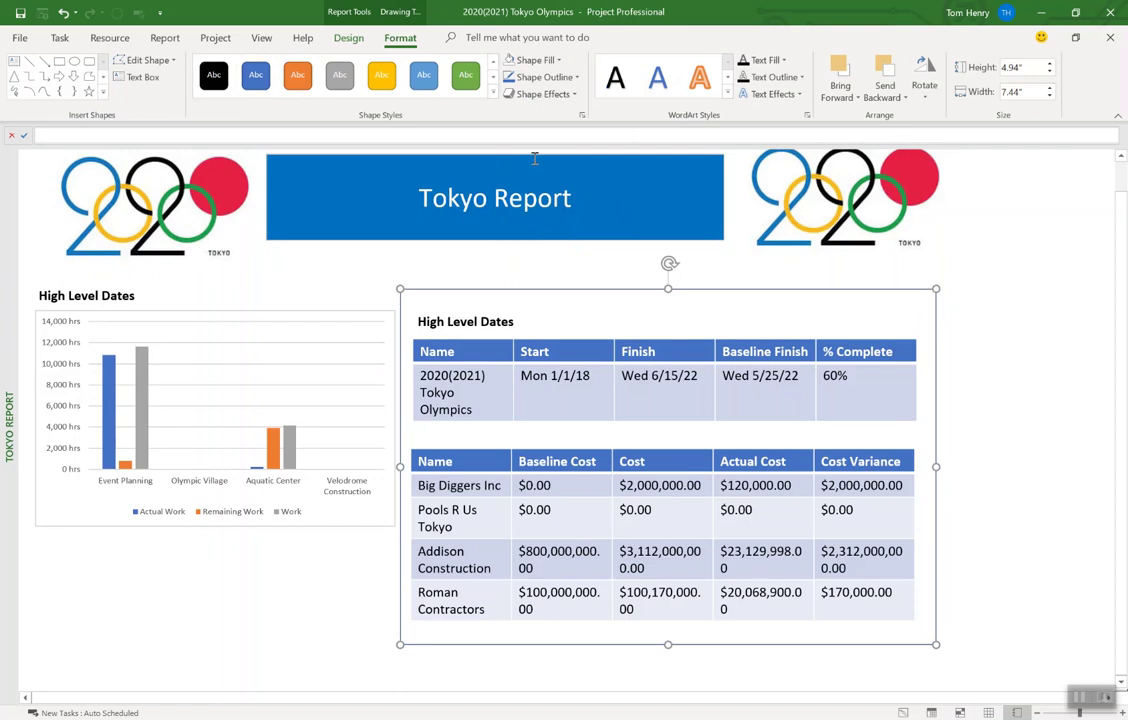
{"action": "left_click", "coordinate": [545, 77]}
{"action": "left_click", "coordinate": [521, 119]}
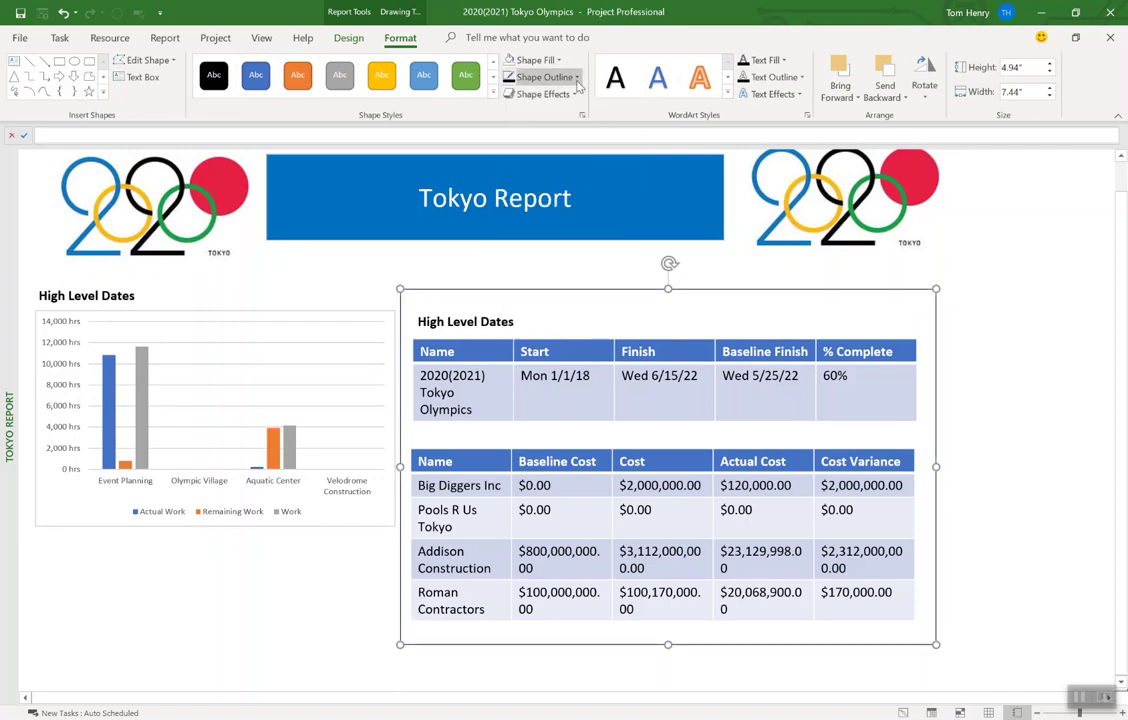
{"action": "left_click", "coordinate": [545, 77]}
{"action": "mouse_move", "coordinate": [569, 287]}
{"action": "left_click", "coordinate": [710, 411]}
{"action": "left_click", "coordinate": [1035, 499]}
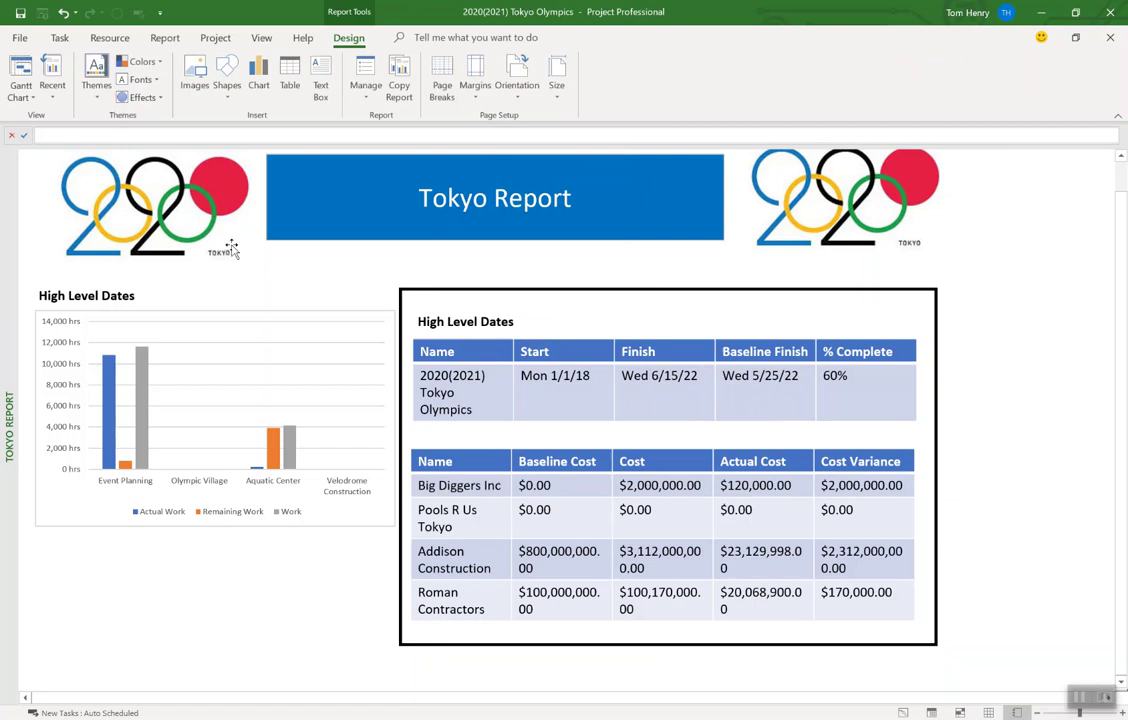
Copy the 'High Level Dates' heading down above the cost table
{"action": "left_click", "coordinate": [455, 321]}
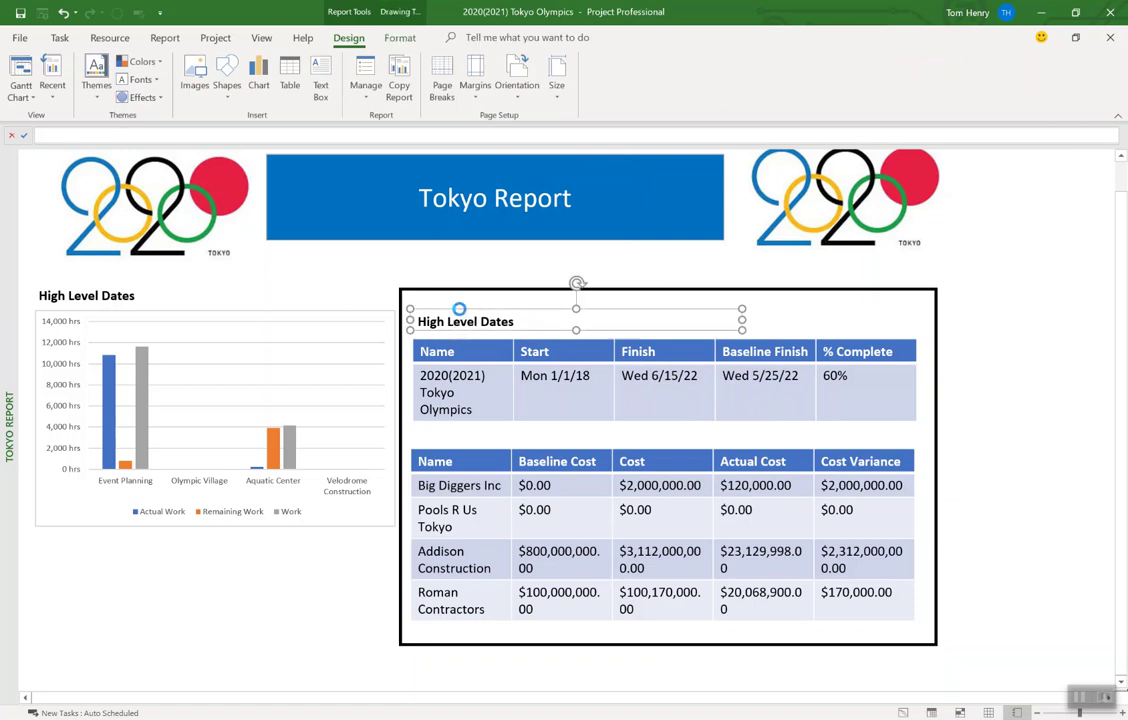
{"action": "left_click_drag", "start_coordinate": [460, 312], "coordinate": [485, 425]}
{"action": "left_click", "coordinate": [239, 614]}
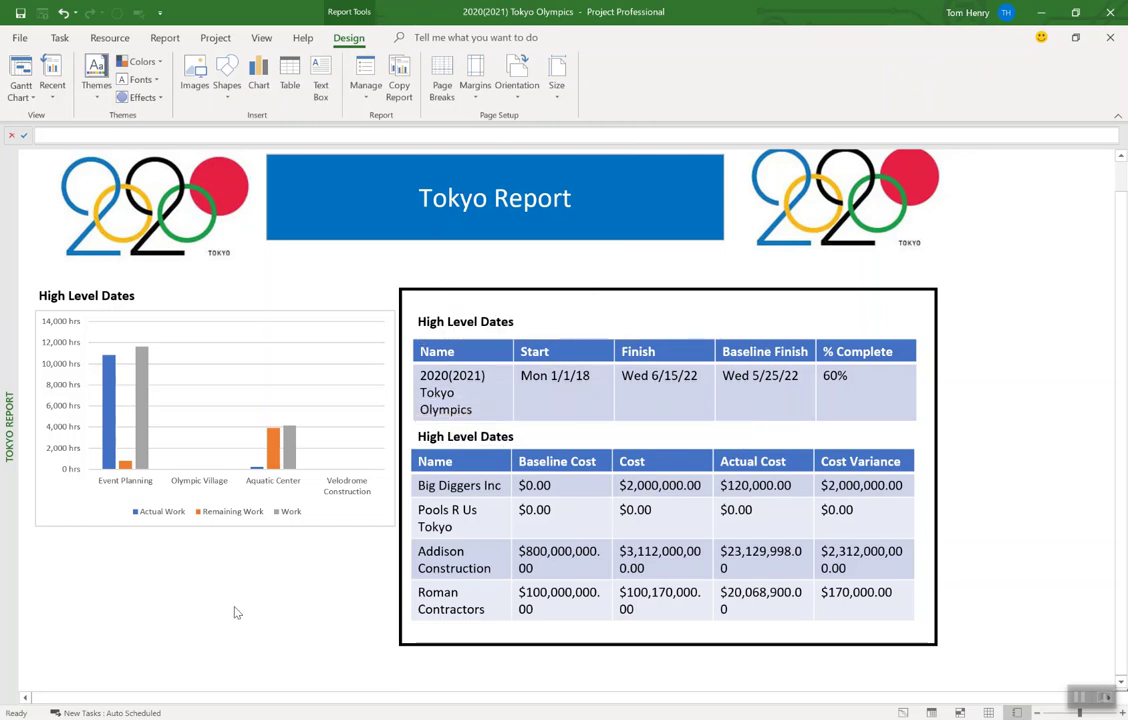
{"action": "scroll", "coordinate": [234, 612], "scroll_direction": "down", "scroll_amount": 3}
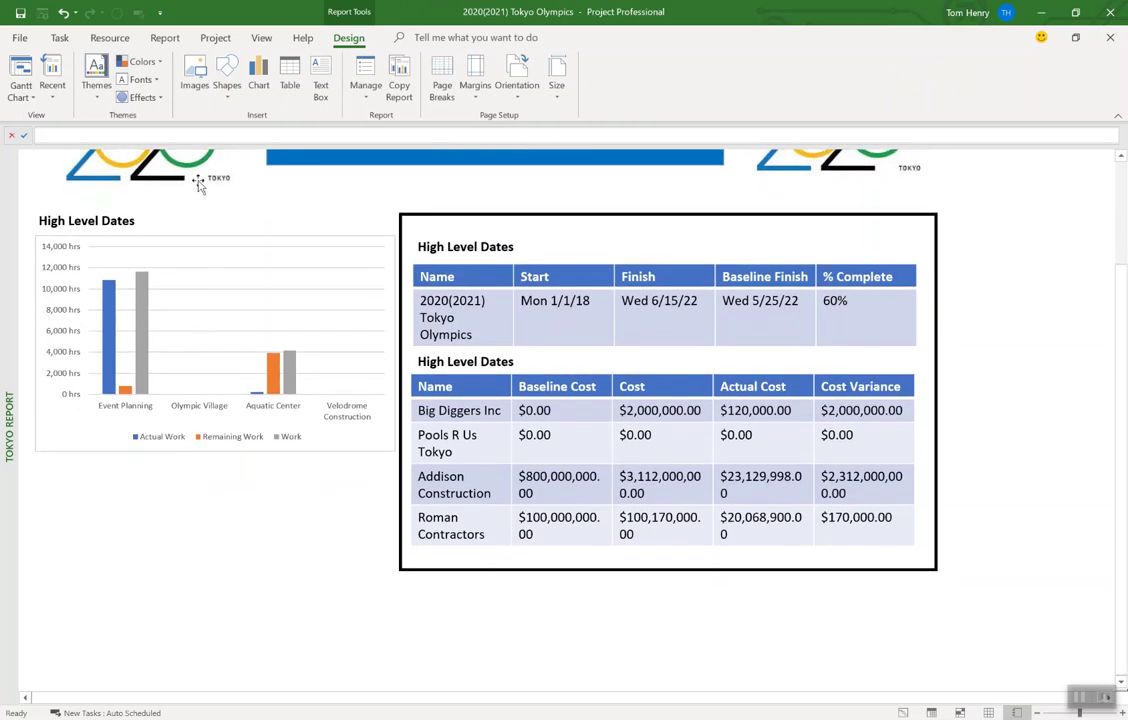
Insert a Work pie chart below the column chart and limit it to Level 1 tasks
{"action": "left_click", "coordinate": [262, 82]}
{"action": "left_click", "coordinate": [368, 248]}
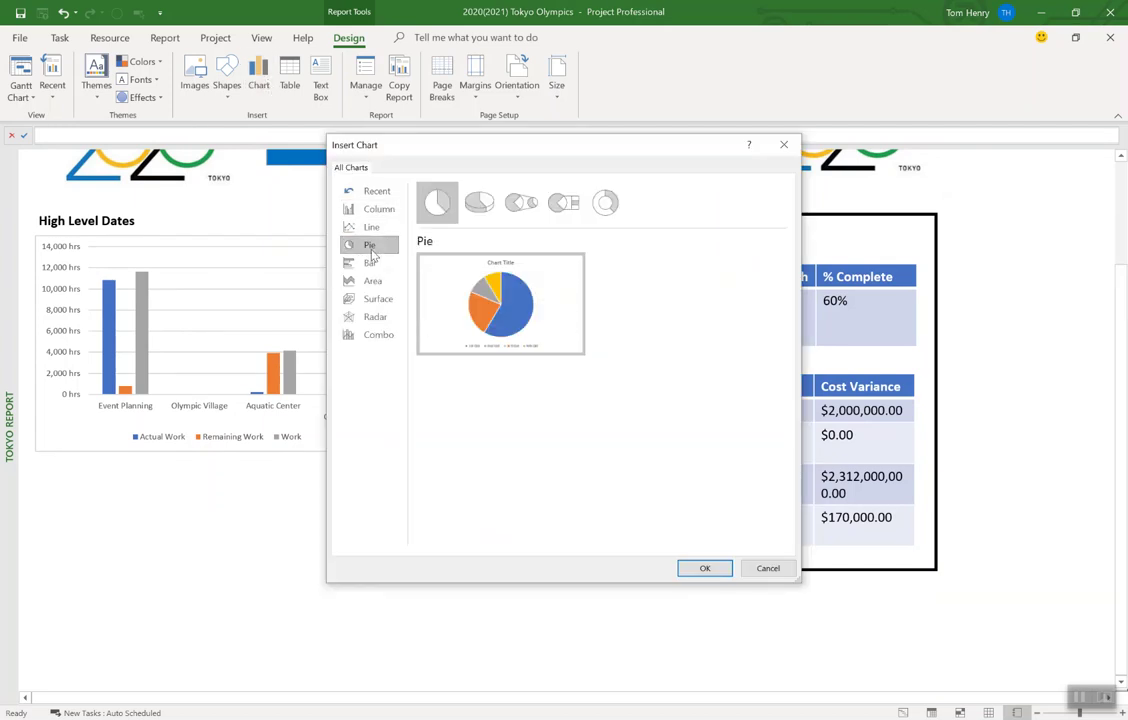
{"action": "left_click", "coordinate": [705, 568]}
{"action": "left_click_drag", "start_coordinate": [633, 333], "coordinate": [269, 476]}
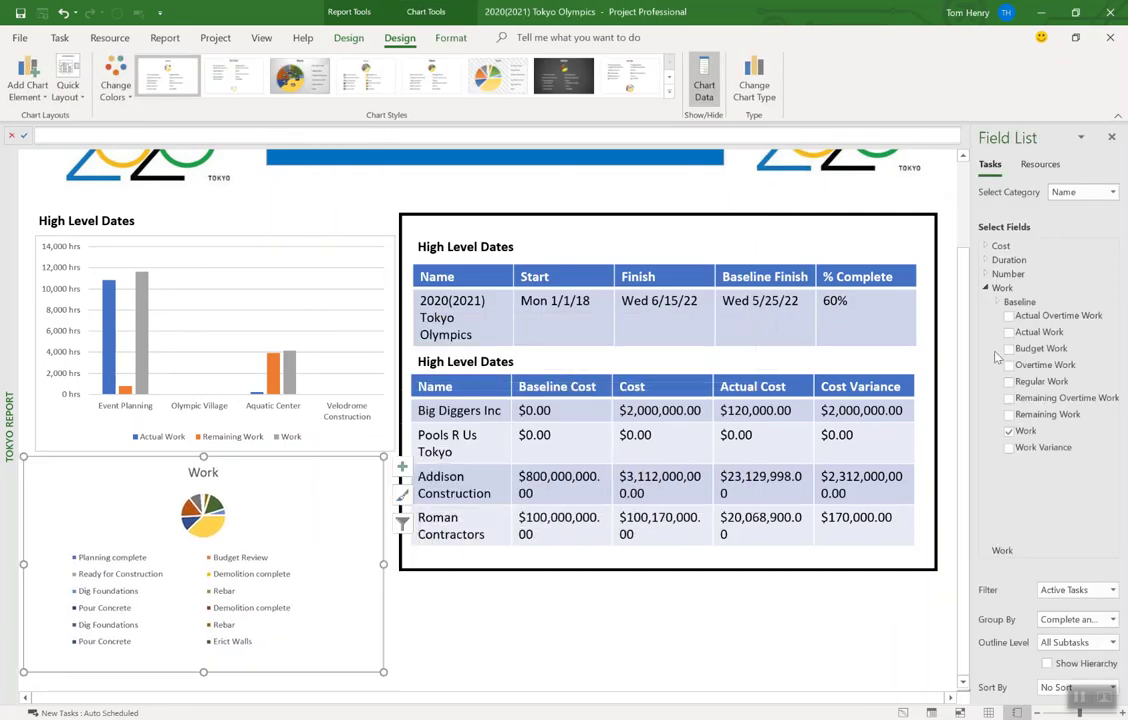
{"action": "scroll", "coordinate": [494, 690], "scroll_direction": "down", "scroll_amount": 1}
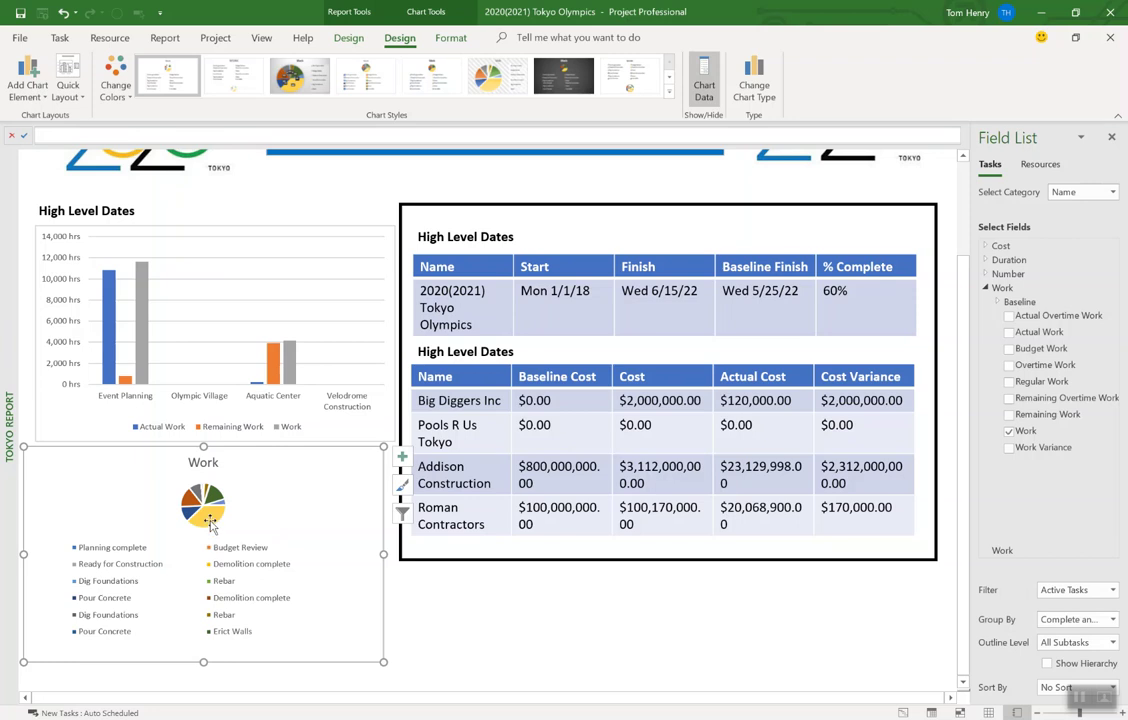
{"action": "left_click", "coordinate": [1085, 645]}
{"action": "left_click", "coordinate": [1085, 507]}
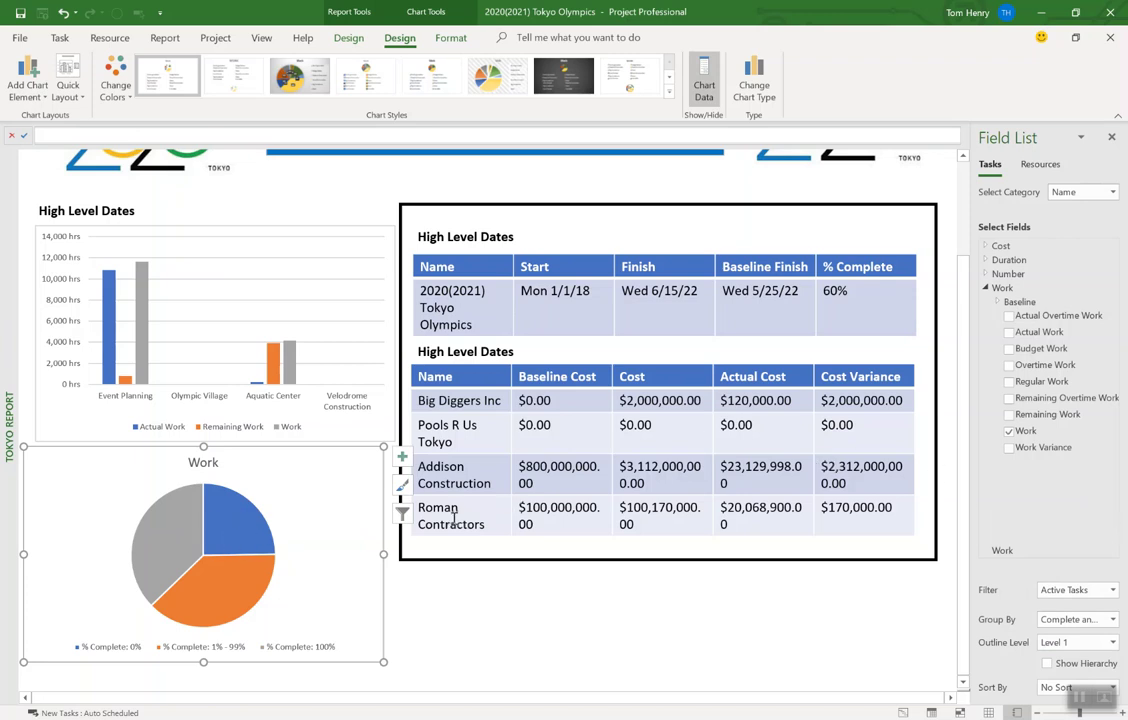
Add hour data labels to the Work pie chart slices
{"action": "left_click", "coordinate": [234, 537]}
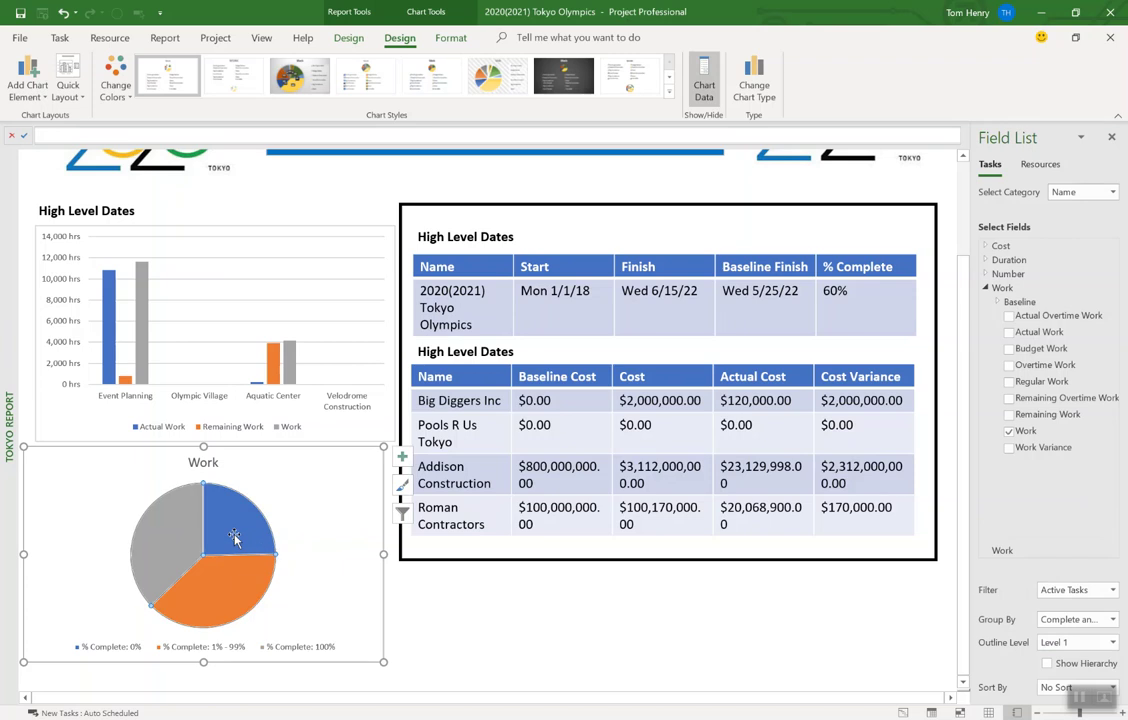
{"action": "right_click", "coordinate": [234, 538]}
{"action": "left_click", "coordinate": [295, 455]}
{"action": "left_click", "coordinate": [335, 615]}
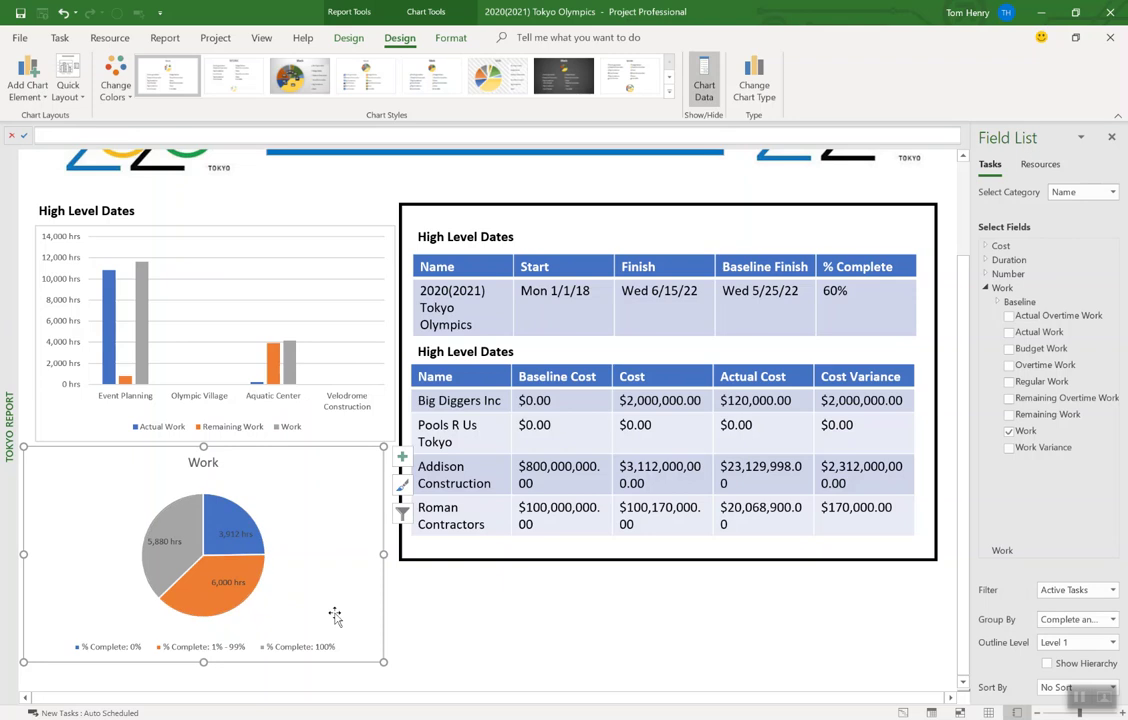
Switch the pie chart to Resources fields so work splits per resource
{"action": "left_click", "coordinate": [205, 462]}
{"action": "double_click", "coordinate": [205, 462]}
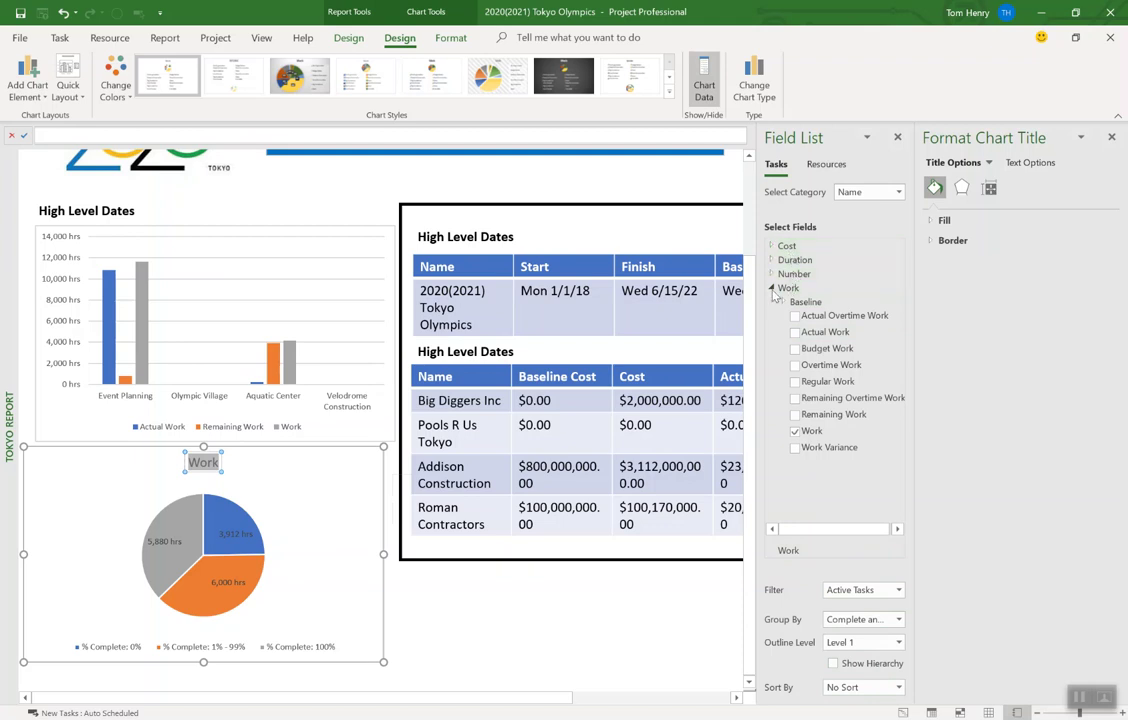
{"action": "left_click", "coordinate": [771, 288]}
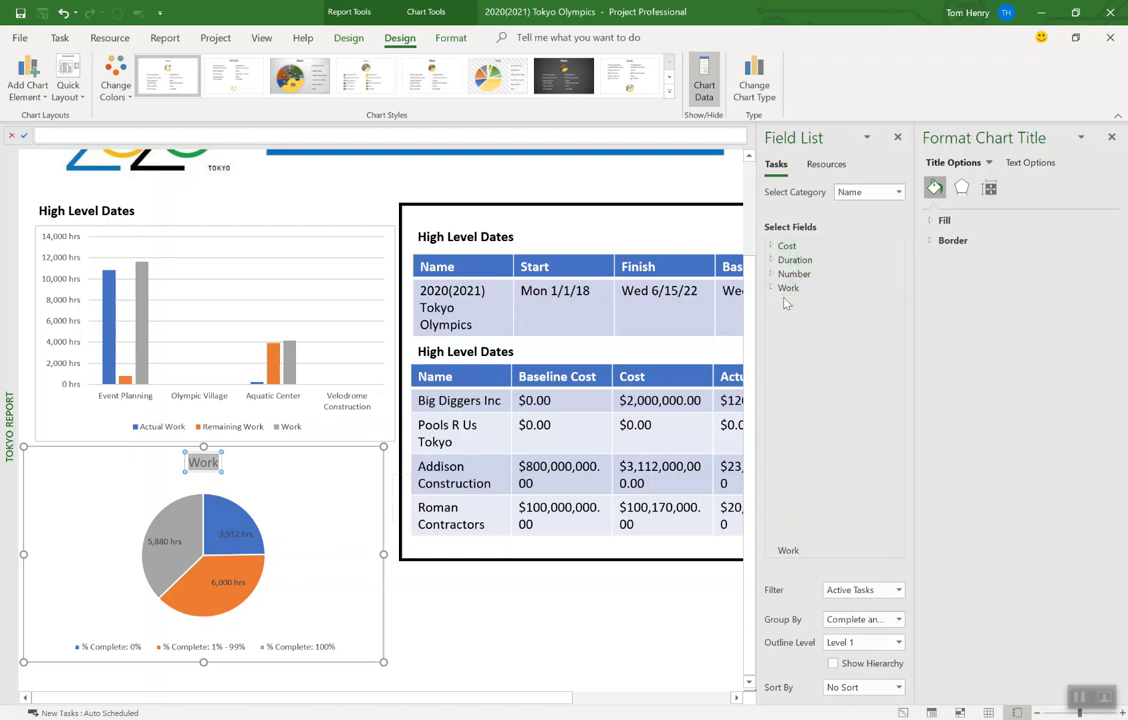
{"action": "left_click", "coordinate": [772, 246]}
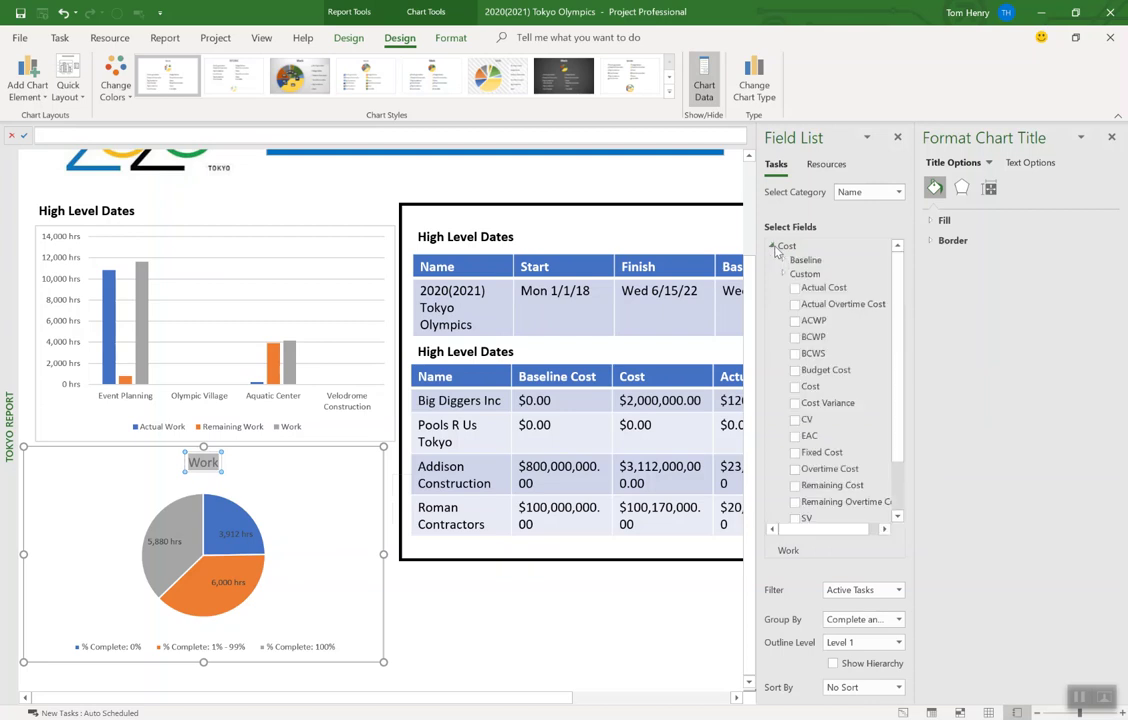
{"action": "left_click", "coordinate": [773, 246]}
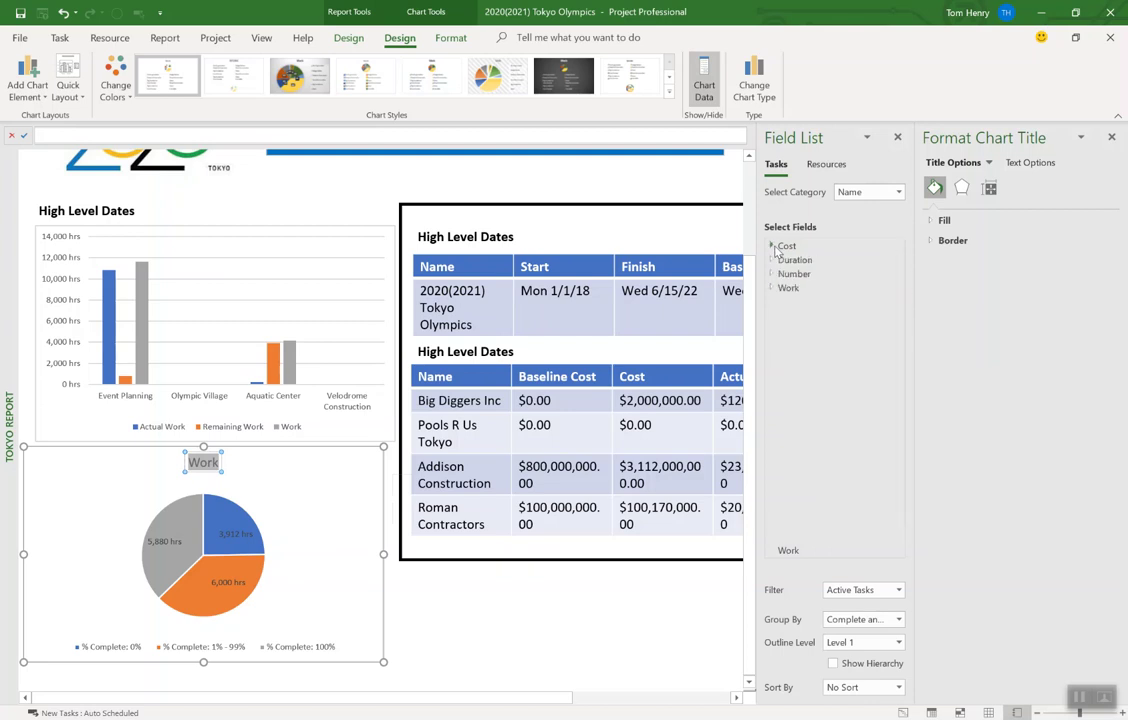
{"action": "left_click", "coordinate": [827, 165]}
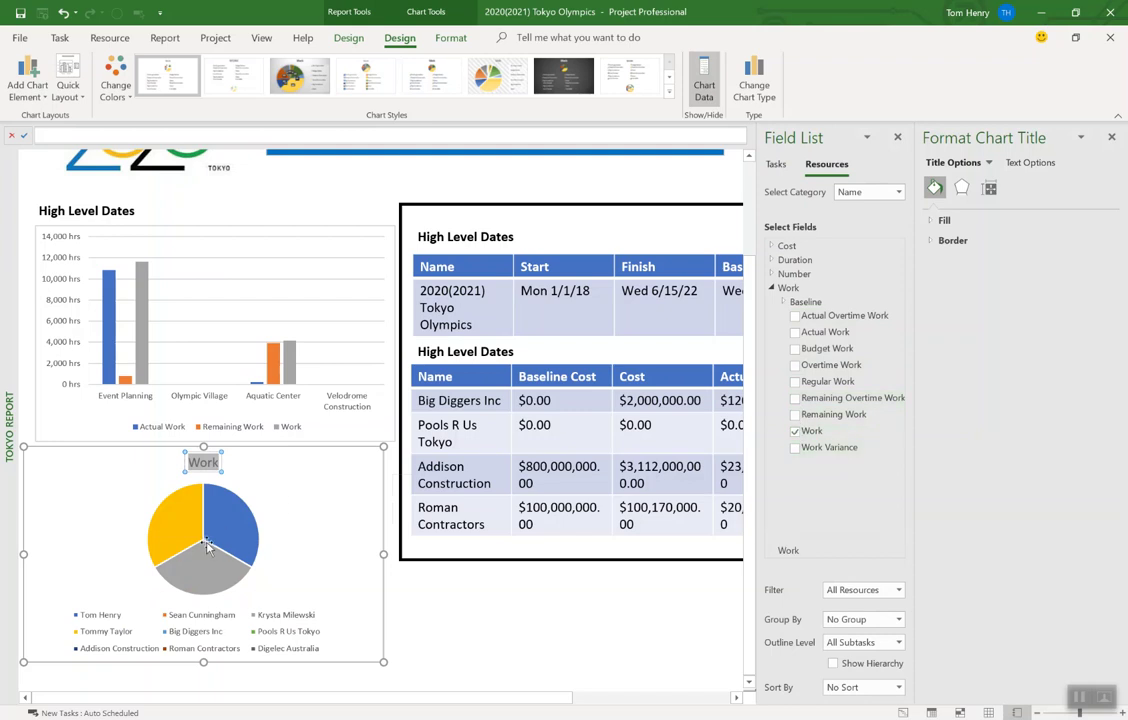
{"action": "left_click", "coordinate": [1111, 137]}
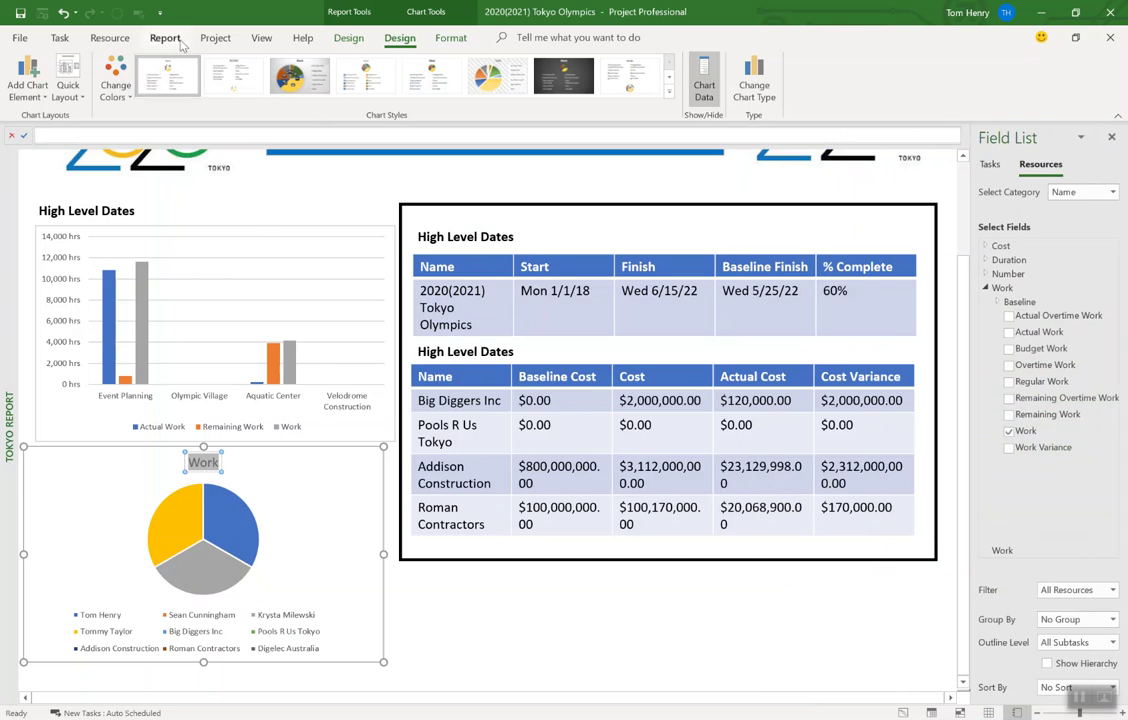
Deselect the pie chart and open Tokyo Report from the Report tab's Custom reports list
{"action": "left_click", "coordinate": [535, 637]}
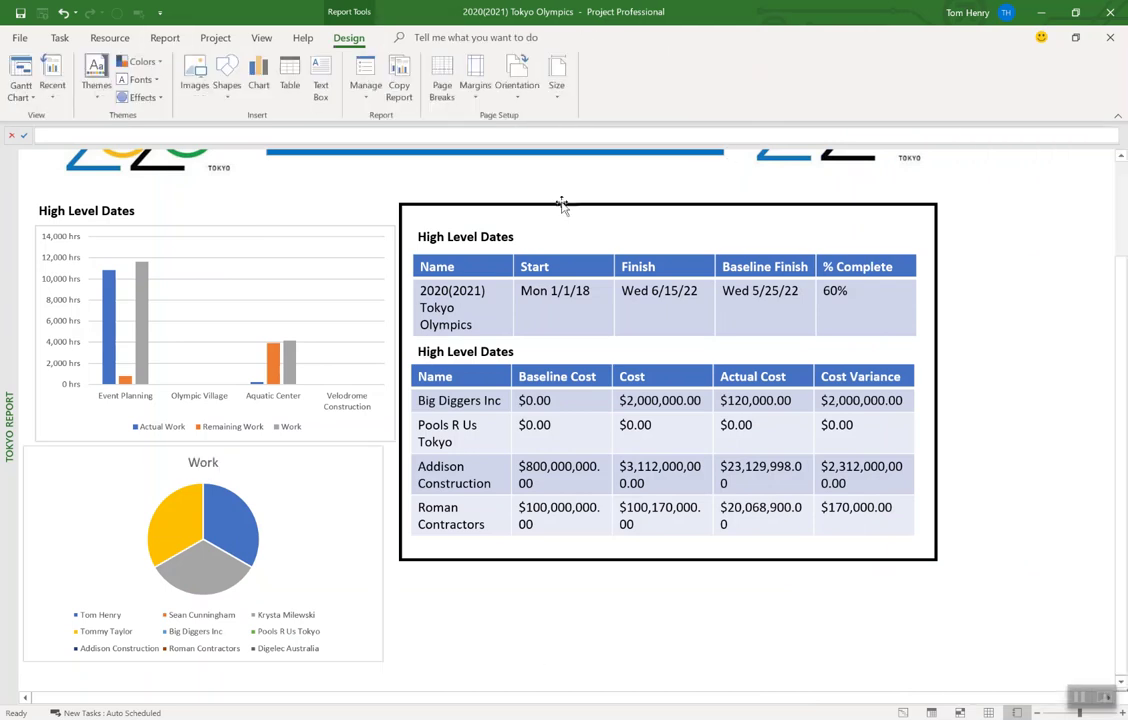
{"action": "scroll", "coordinate": [440, 272], "scroll_direction": "up", "scroll_amount": 3}
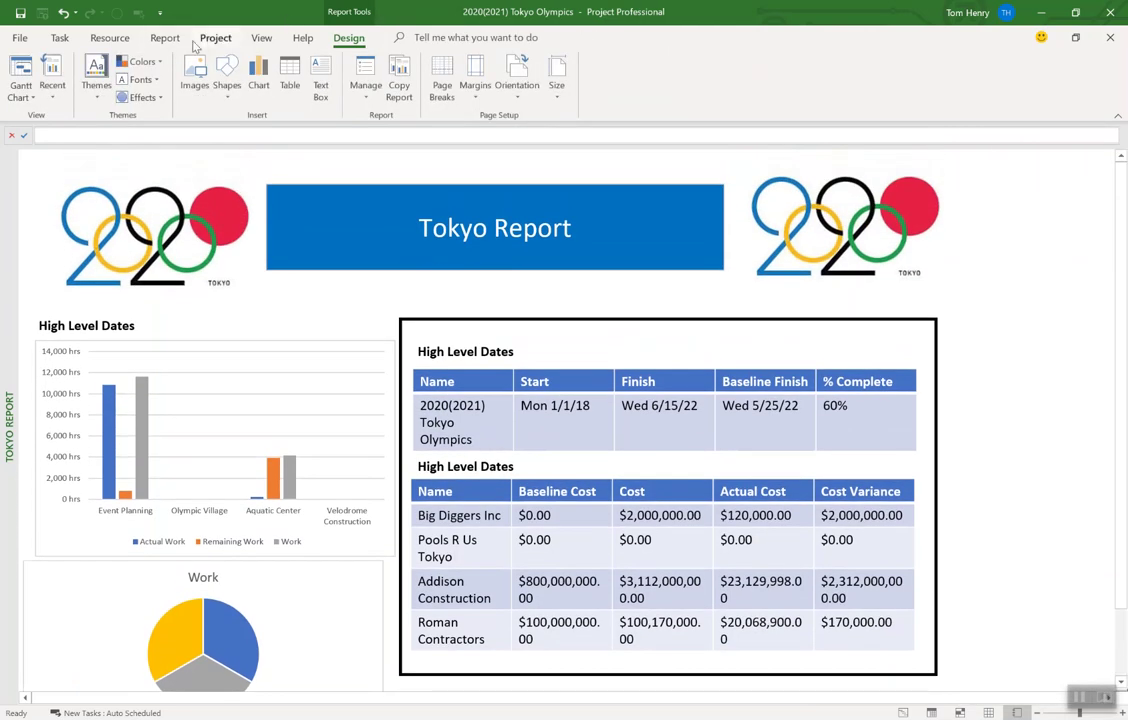
{"action": "left_click", "coordinate": [166, 41]}
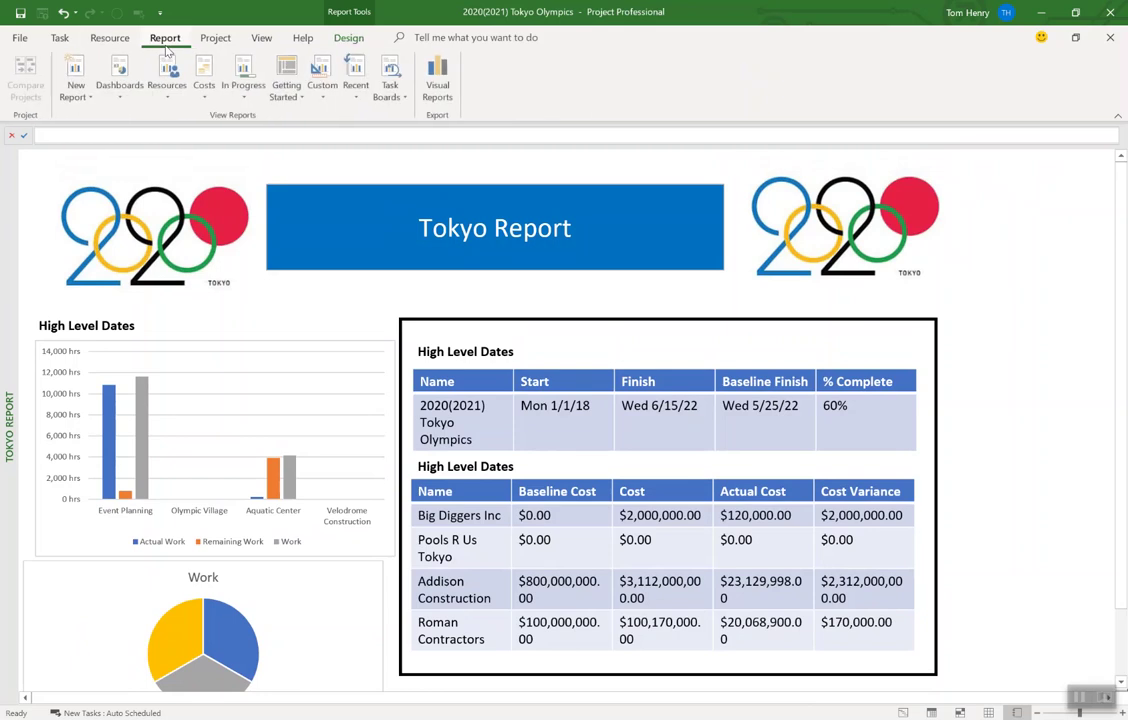
{"action": "left_click", "coordinate": [324, 96]}
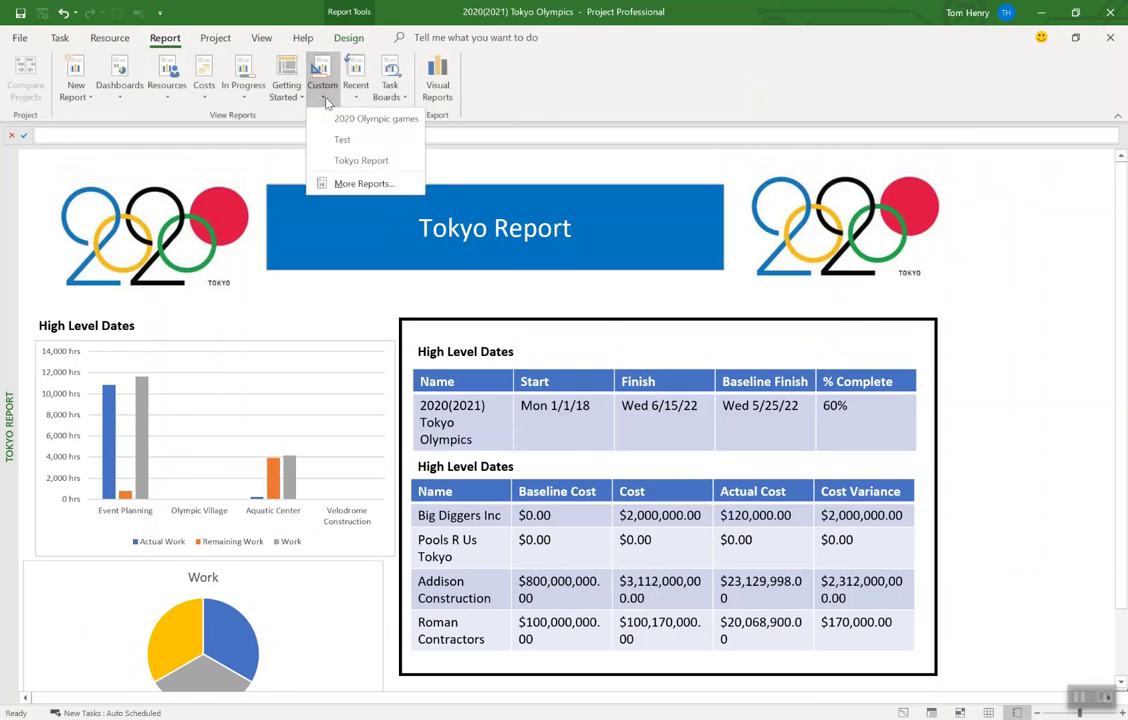
{"action": "left_click", "coordinate": [357, 161]}
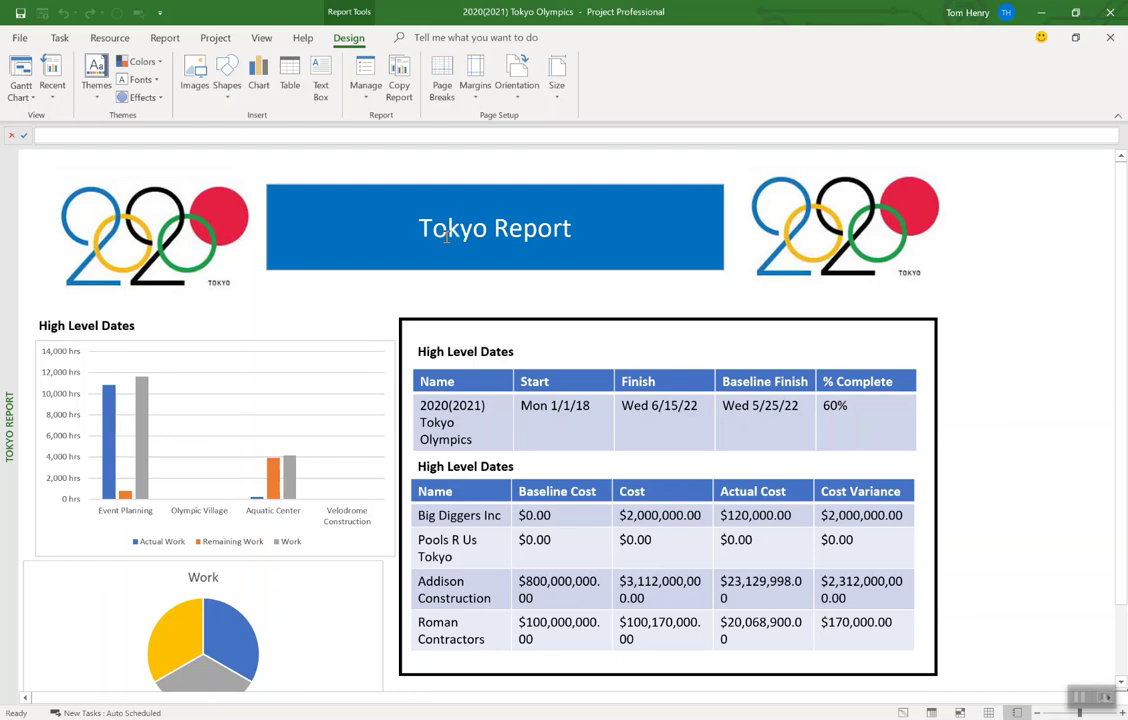
Use the Organizer's Reports list to copy Tokyo Report into Global.MPT, then return to the report
{"action": "left_click", "coordinate": [21, 37]}
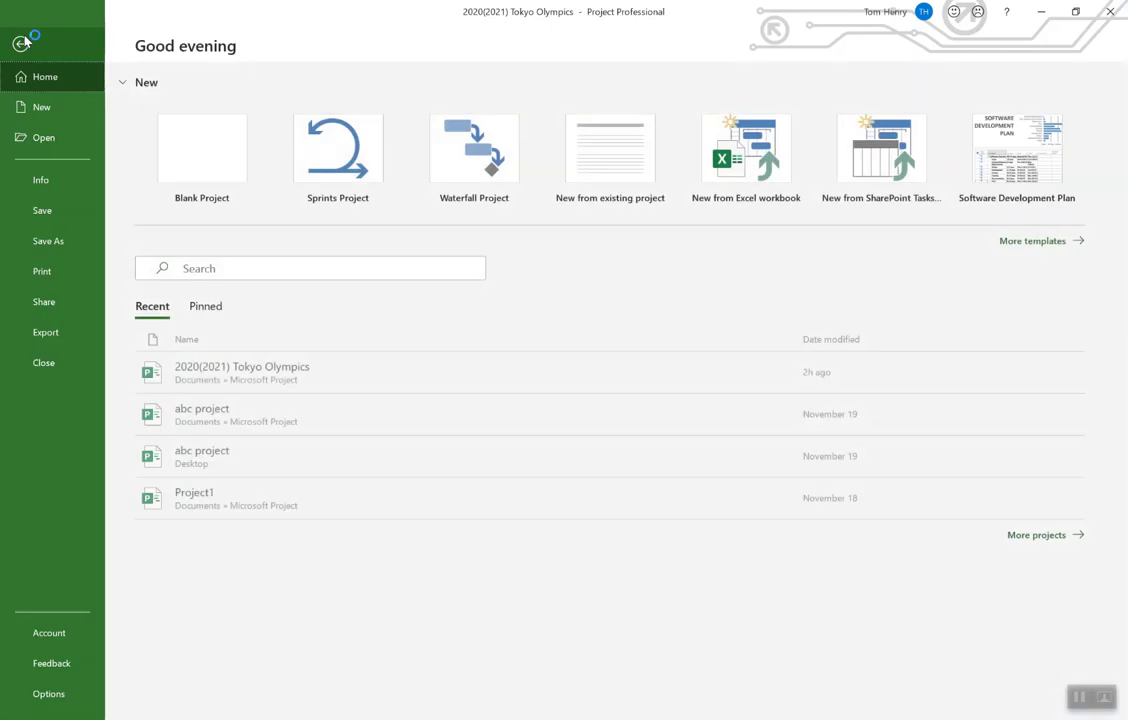
{"action": "left_click", "coordinate": [76, 180]}
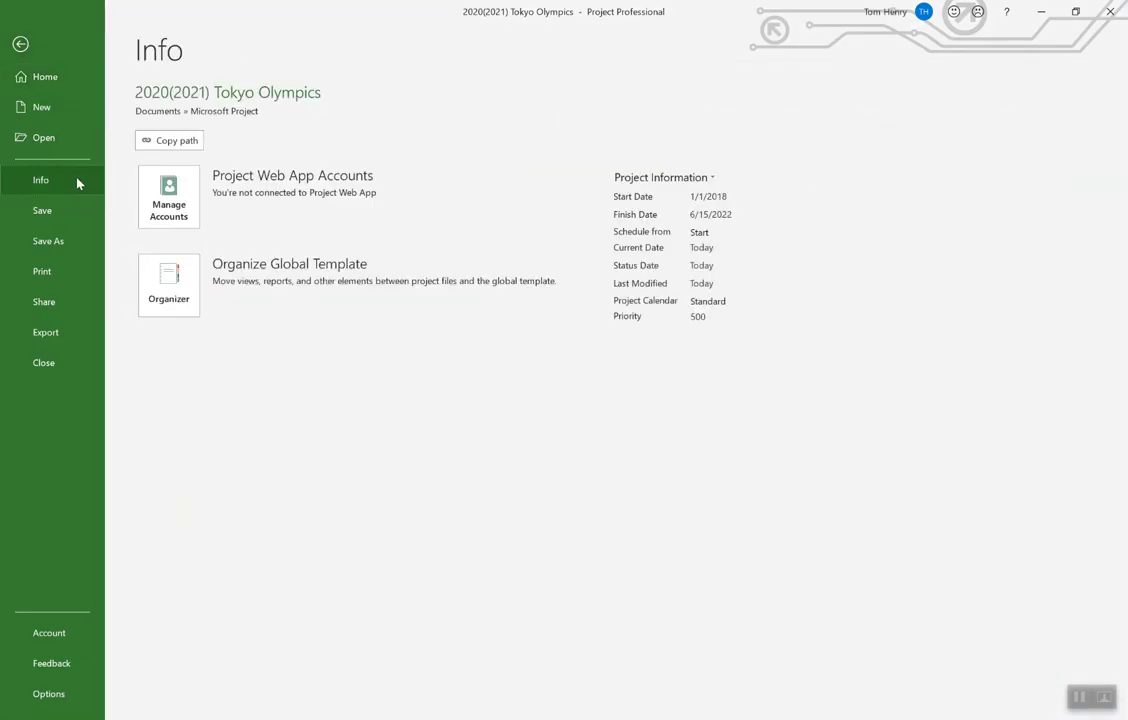
{"action": "left_click", "coordinate": [170, 290]}
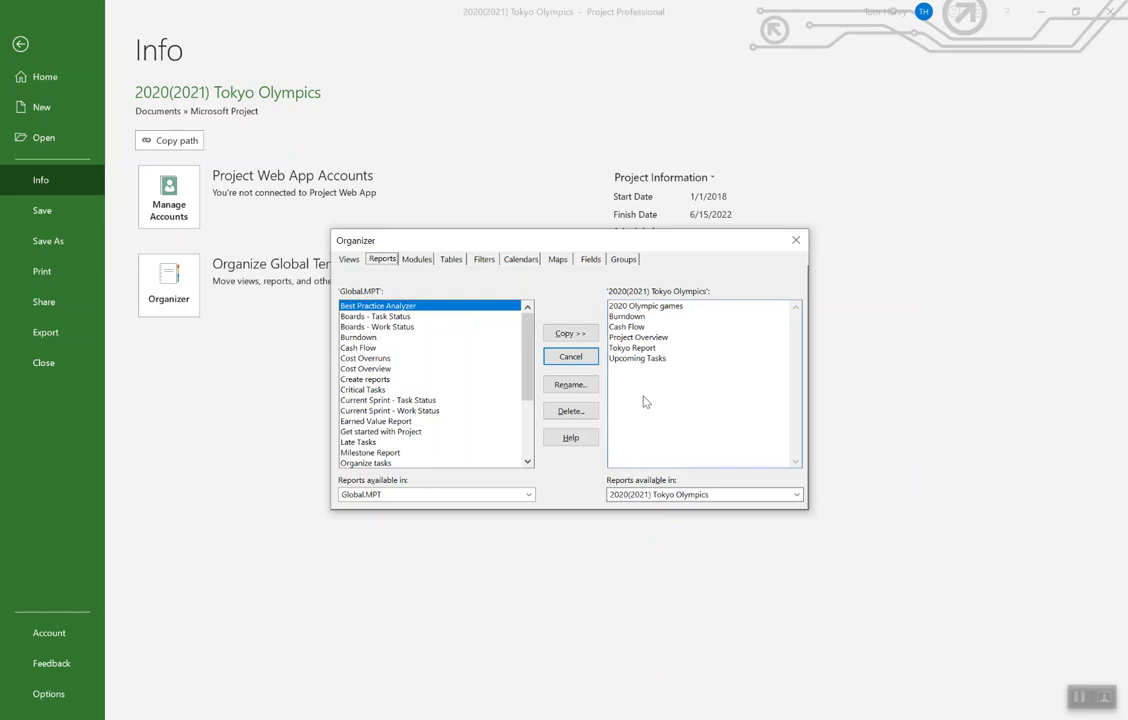
{"action": "left_click", "coordinate": [640, 348]}
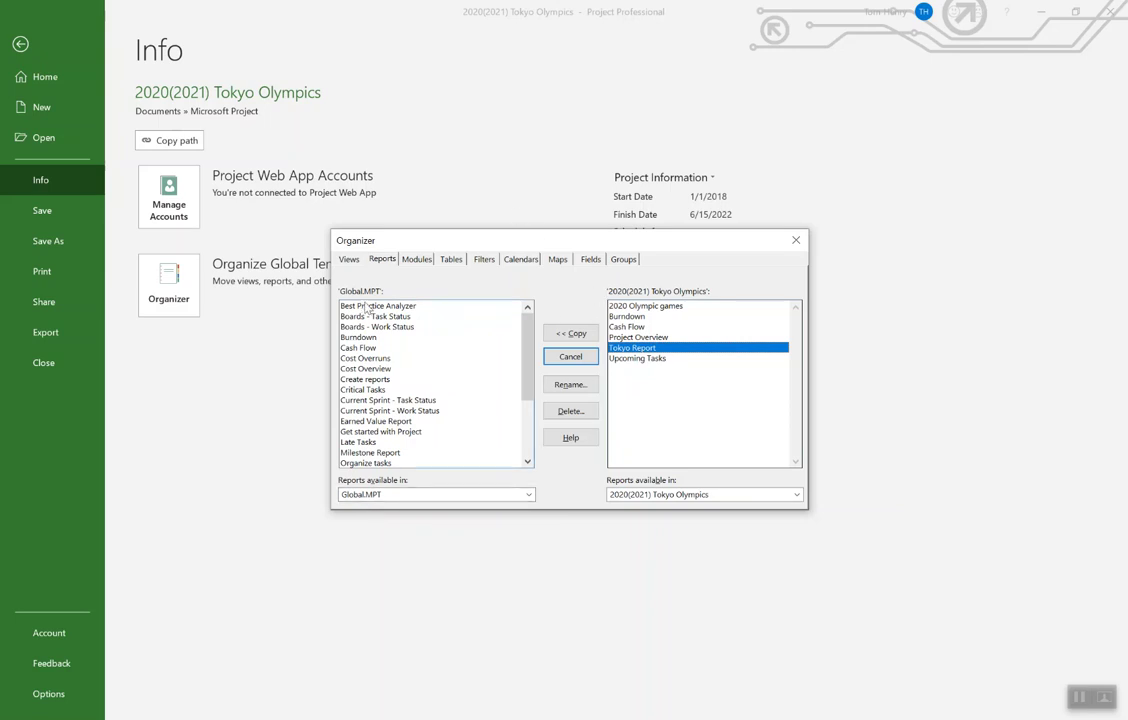
{"action": "left_click", "coordinate": [572, 335]}
{"action": "scroll", "coordinate": [441, 410], "scroll_direction": "down", "scroll_amount": 4}
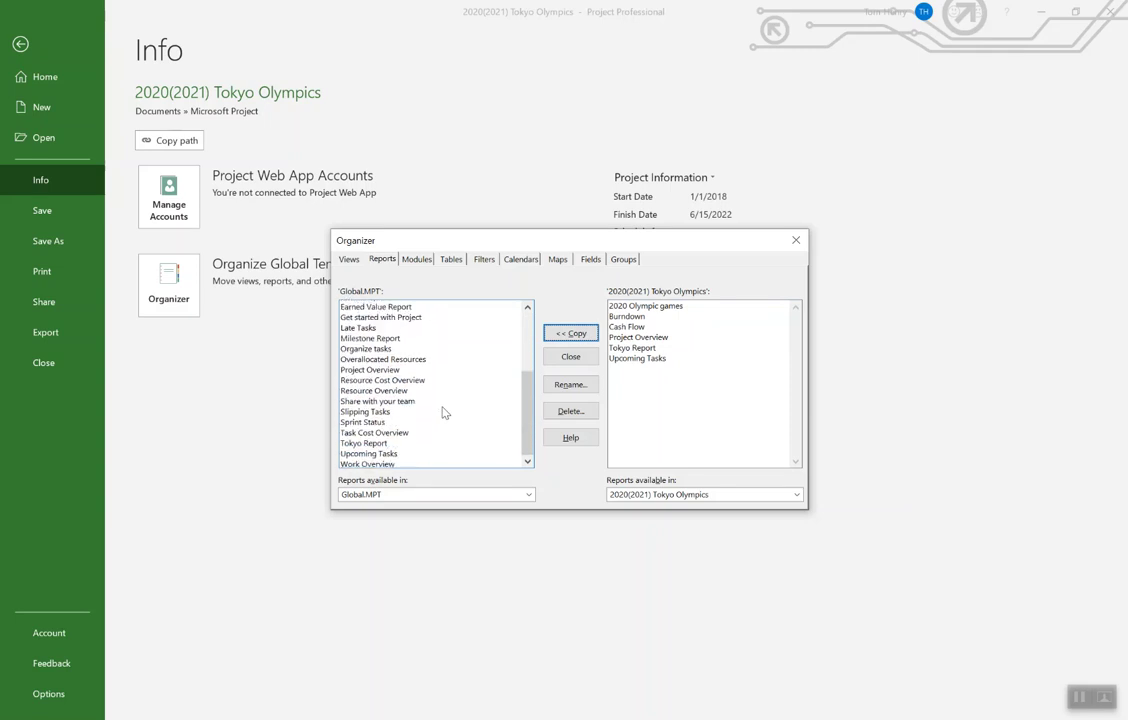
{"action": "left_click", "coordinate": [579, 366]}
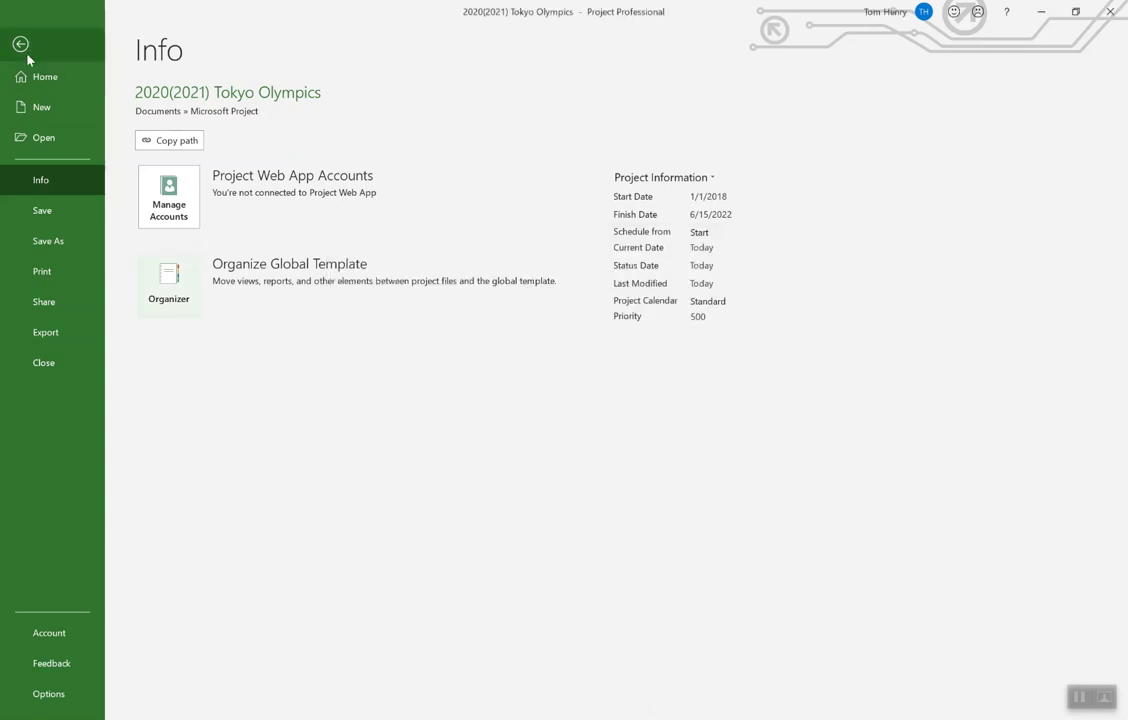
{"action": "left_click", "coordinate": [23, 46]}
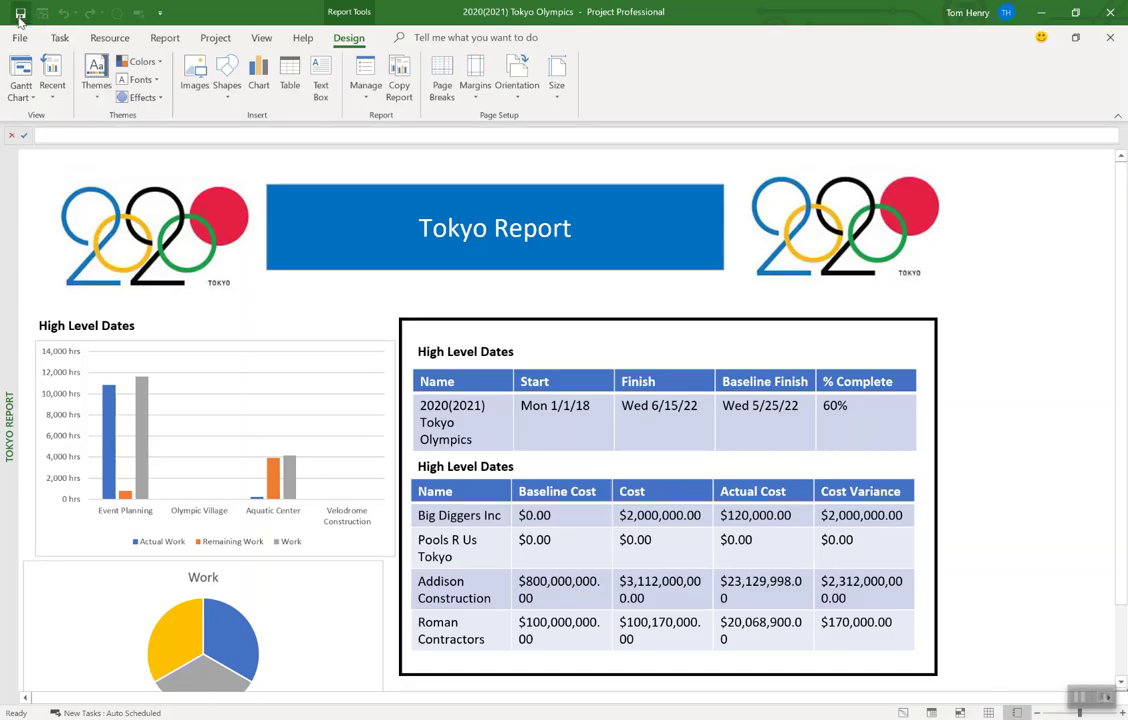
Create a new blank project
{"action": "left_click", "coordinate": [19, 38]}
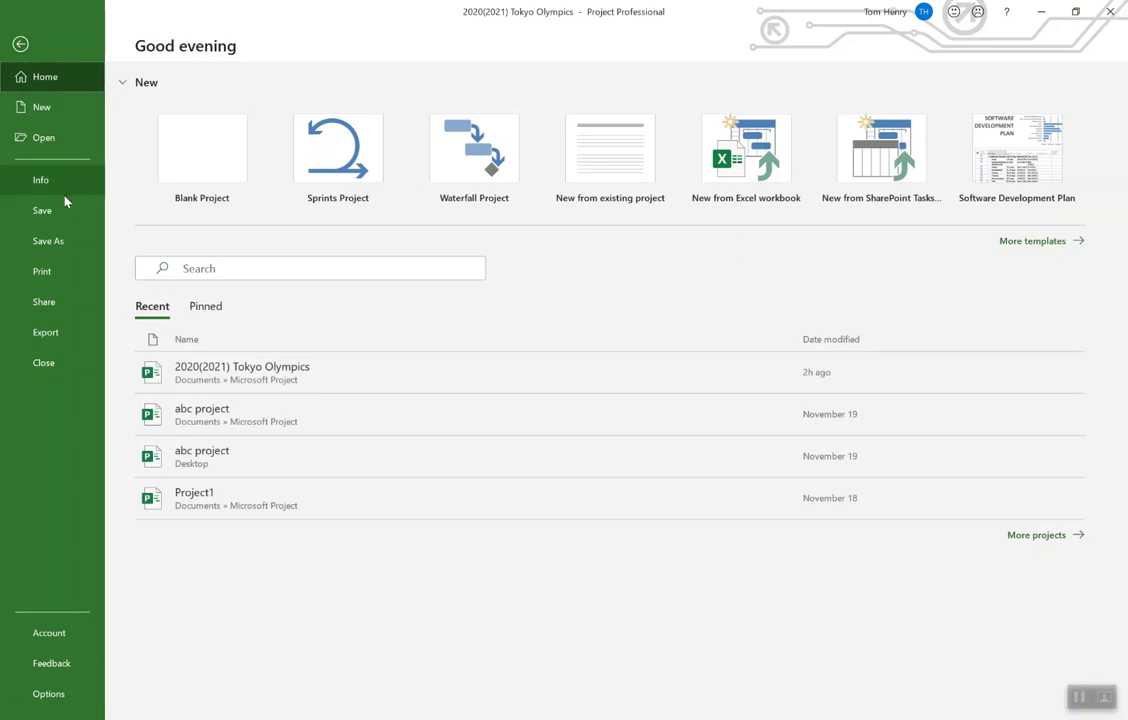
{"action": "left_click", "coordinate": [61, 115]}
{"action": "left_click", "coordinate": [244, 145]}
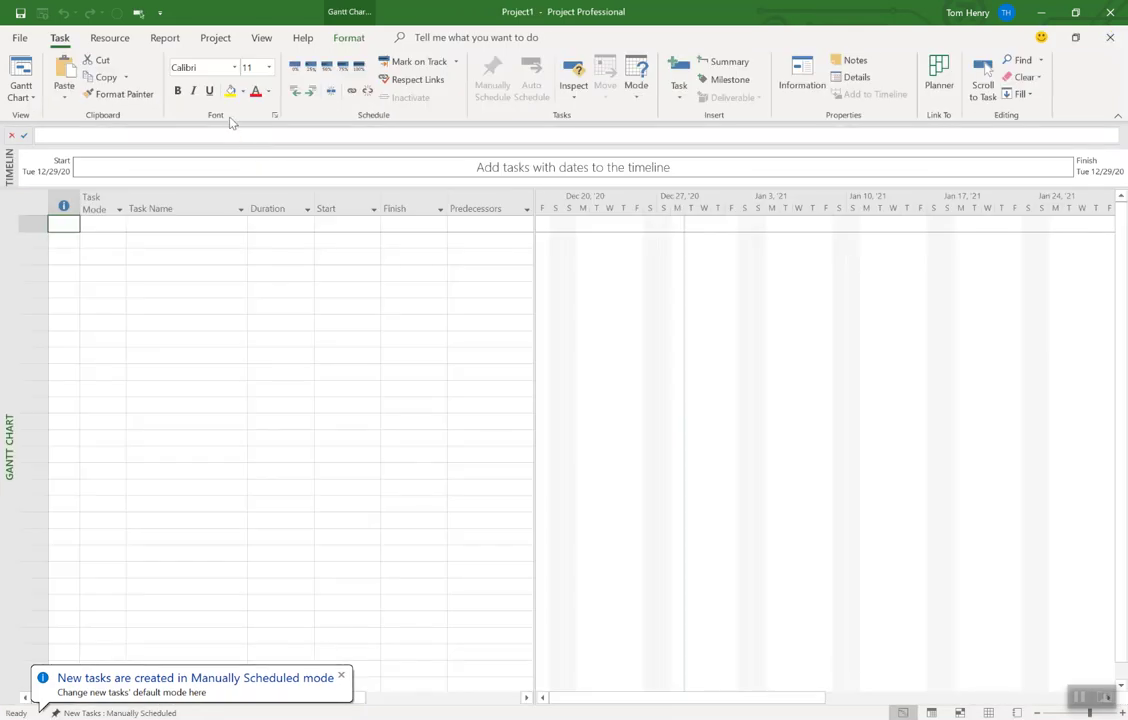
Open the custom Tokyo Report in the new Project1 to show its empty layout
{"action": "left_click", "coordinate": [164, 39]}
{"action": "left_click", "coordinate": [322, 86]}
{"action": "left_click", "coordinate": [358, 120]}
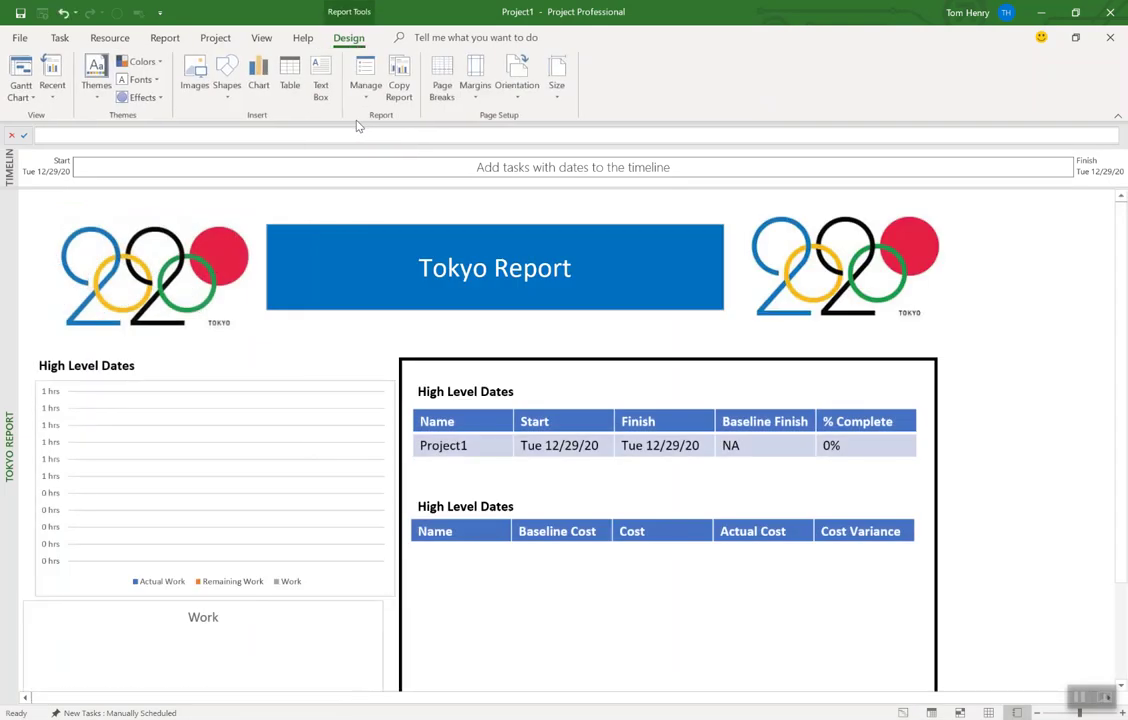